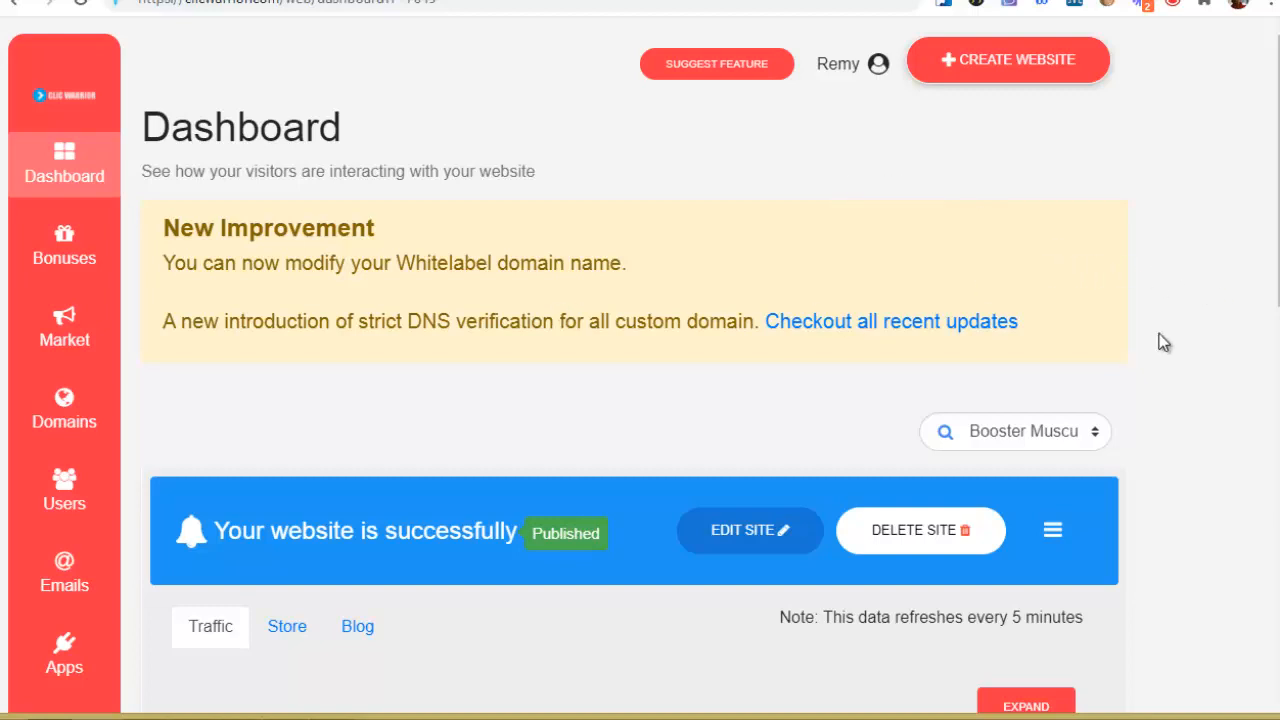
- View the list of existing websites on the dashboard and start creating a new website
{"action": "scroll", "coordinate": [1163, 342], "scroll_direction": "down", "scroll_amount": 1}
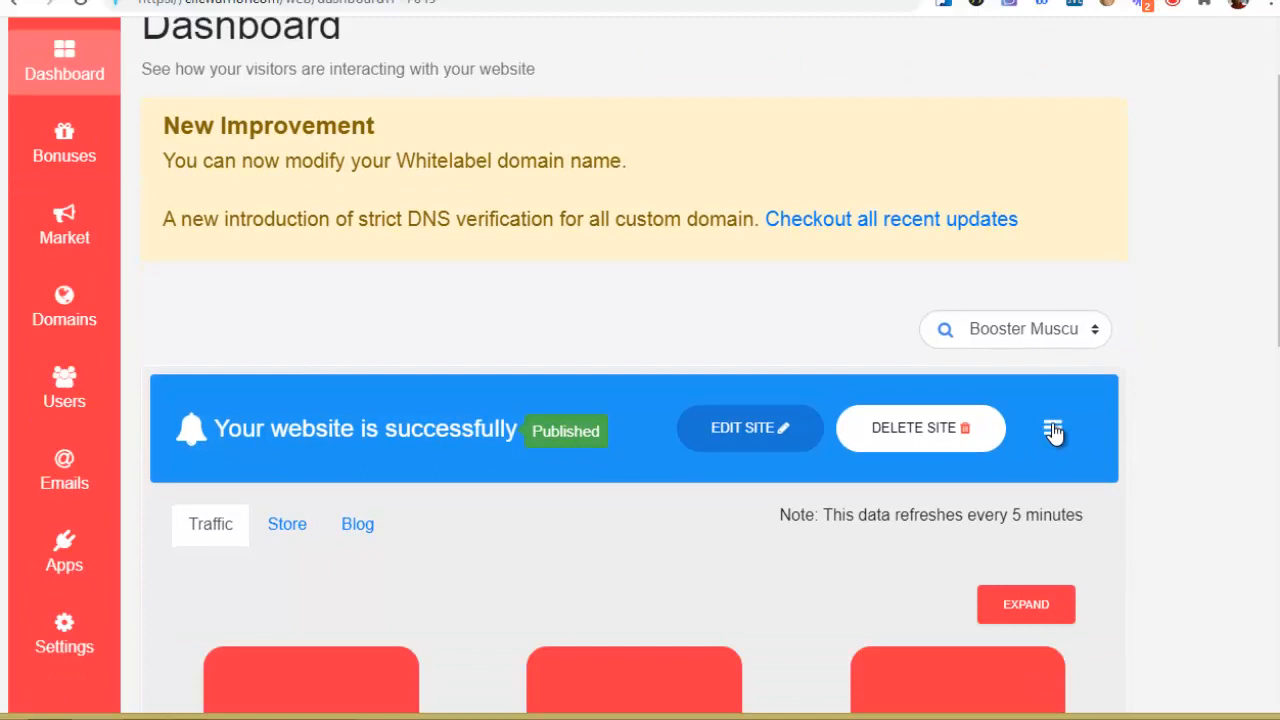
{"action": "left_click", "coordinate": [1055, 431]}
{"action": "left_click", "coordinate": [1046, 335]}
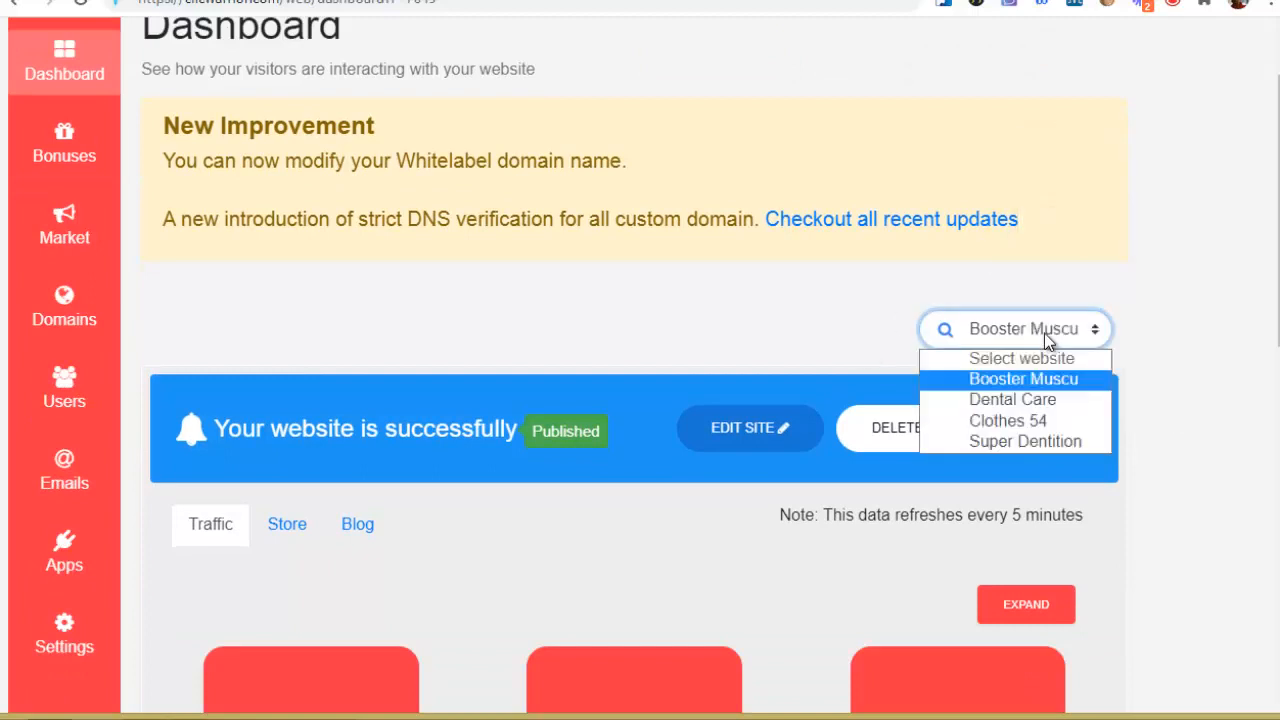
{"action": "left_click", "coordinate": [814, 313]}
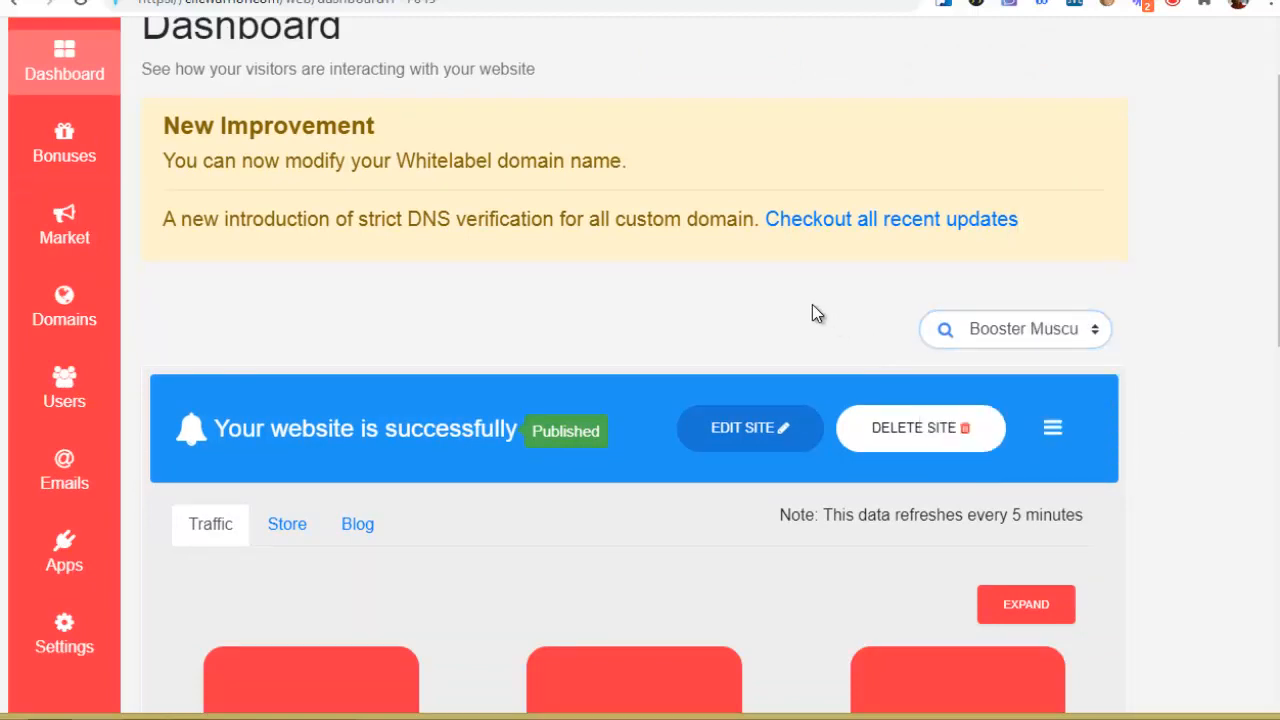
{"action": "scroll", "coordinate": [1146, 380], "scroll_direction": "up", "scroll_amount": 1}
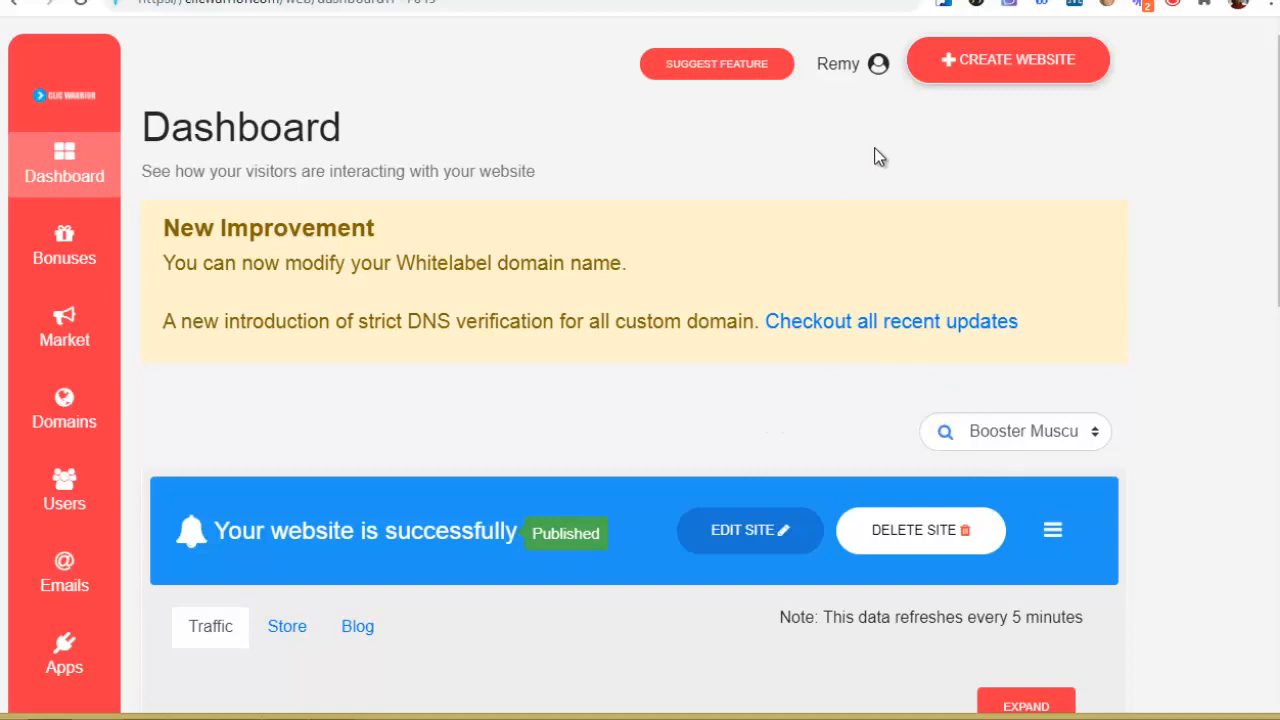
{"action": "left_click", "coordinate": [1020, 68]}
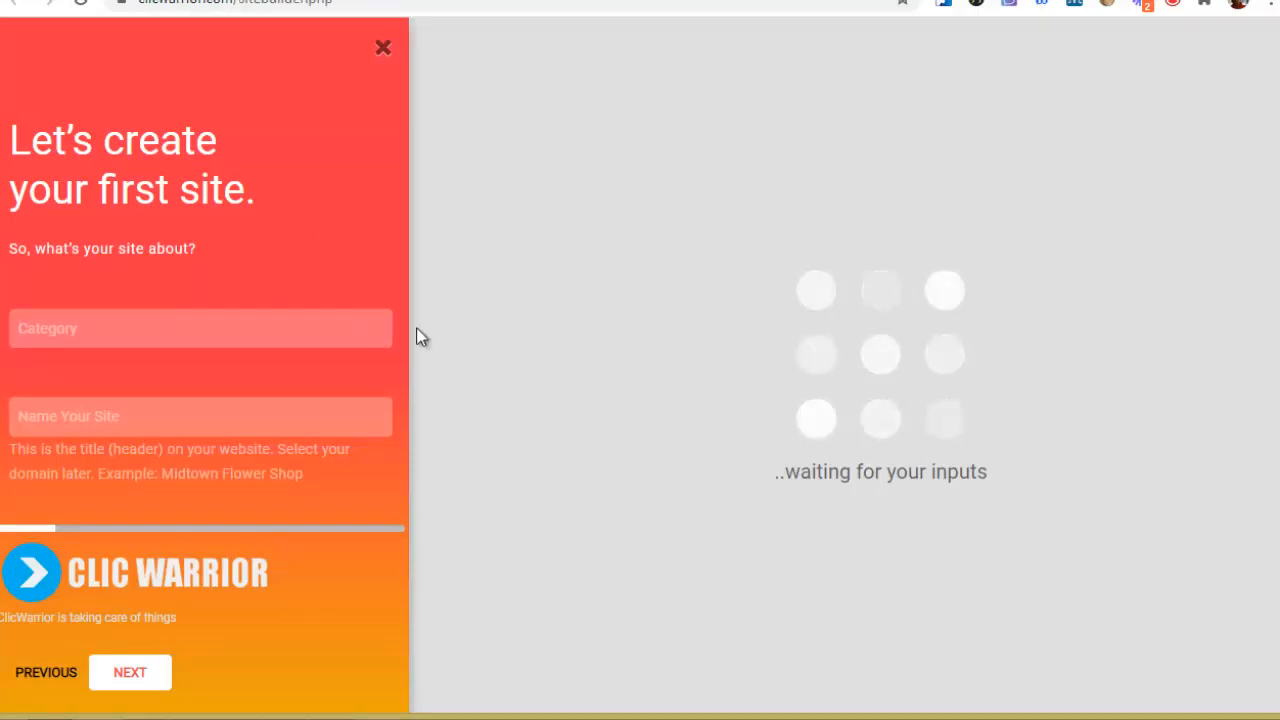
- Browse the list of available site categories to see which business types are offered
{"action": "left_click", "coordinate": [372, 328]}
{"action": "left_click_drag", "start_coordinate": [388, 378], "coordinate": [389, 437]}
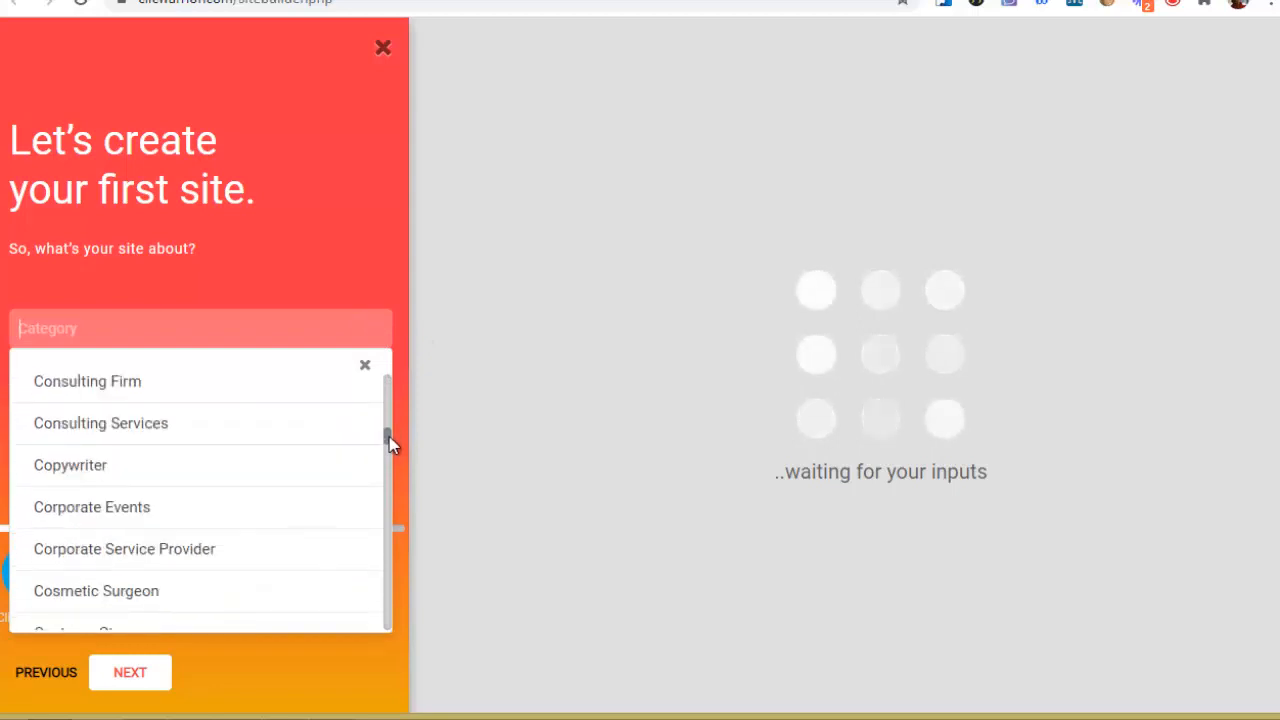
{"action": "scroll", "coordinate": [245, 477], "scroll_direction": "down", "scroll_amount": 4}
{"action": "scroll", "coordinate": [223, 474], "scroll_direction": "down", "scroll_amount": 1}
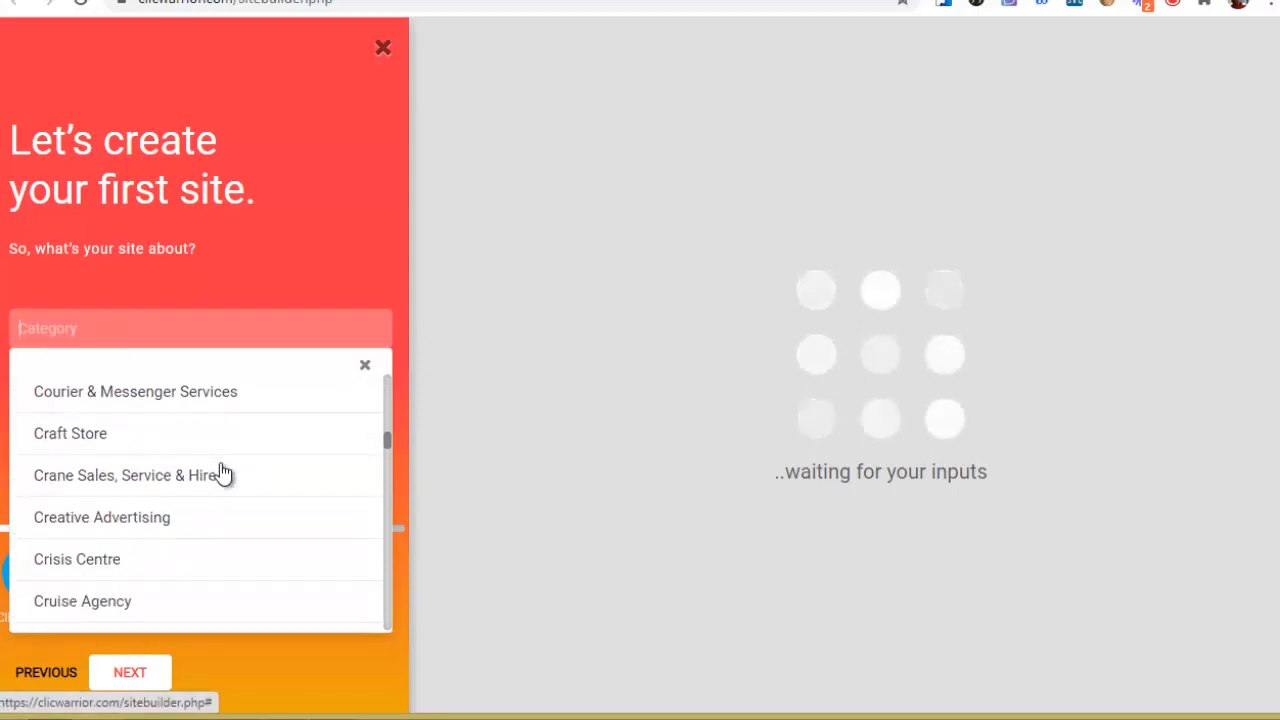
{"action": "scroll", "coordinate": [77, 466], "scroll_direction": "up", "scroll_amount": 2}
{"action": "scroll", "coordinate": [134, 471], "scroll_direction": "down", "scroll_amount": 6}
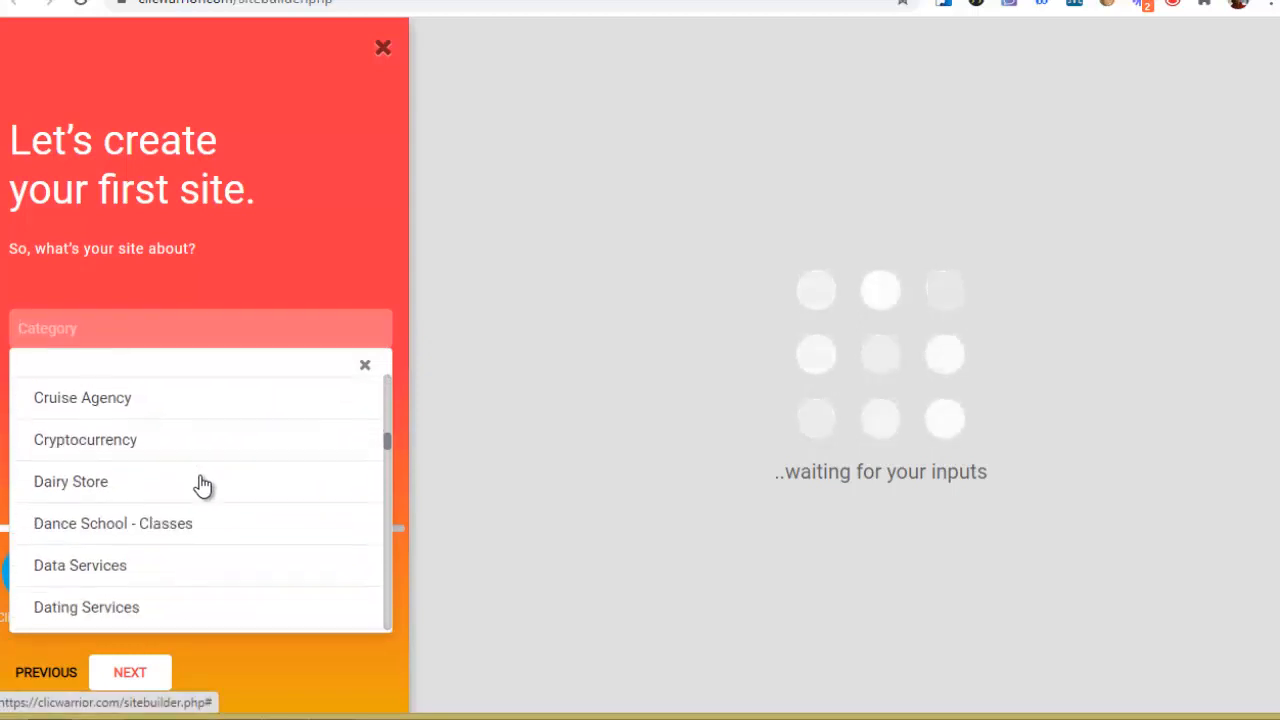
{"action": "scroll", "coordinate": [198, 461], "scroll_direction": "down", "scroll_amount": 2}
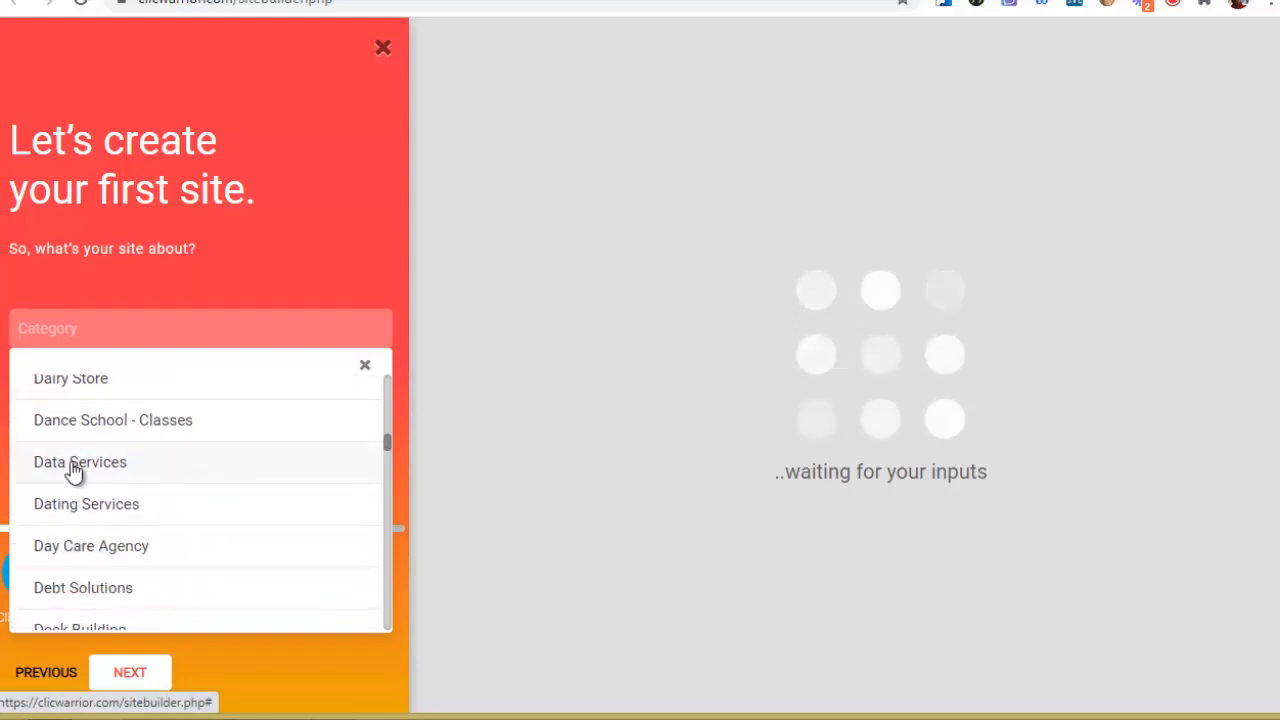
{"action": "scroll", "coordinate": [183, 474], "scroll_direction": "down", "scroll_amount": 15}
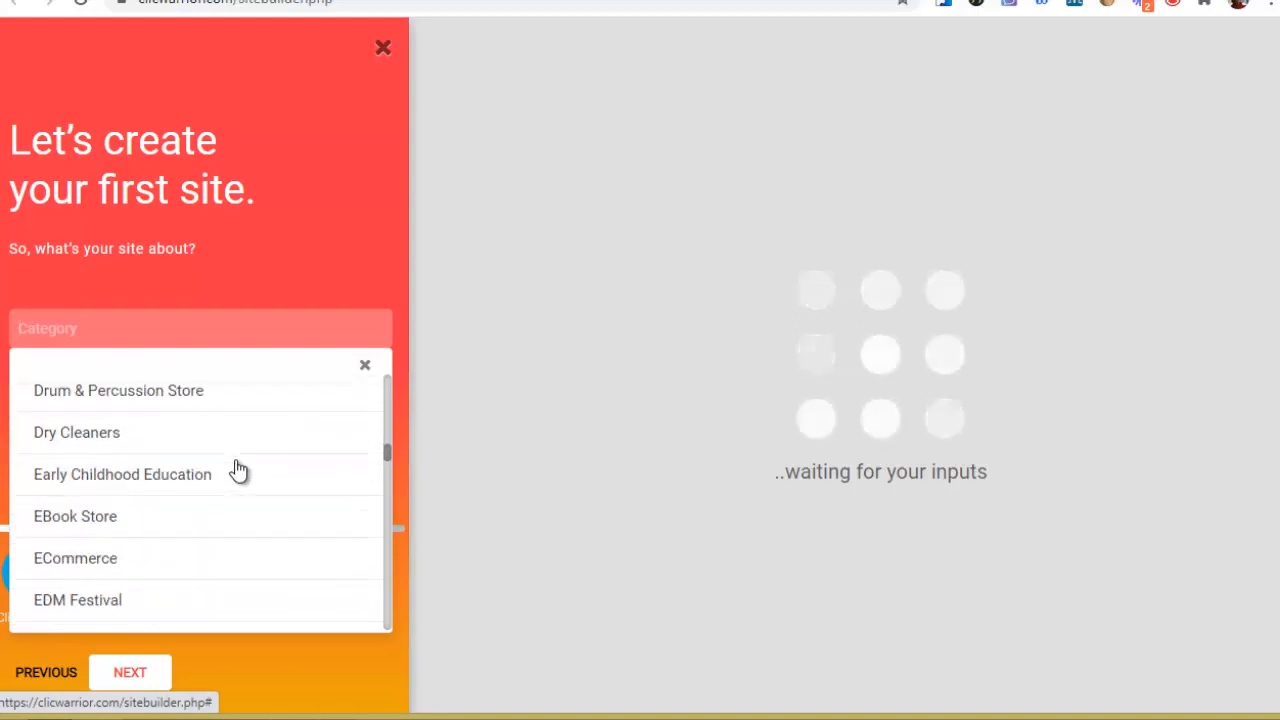
{"action": "scroll", "coordinate": [238, 470], "scroll_direction": "down", "scroll_amount": 7}
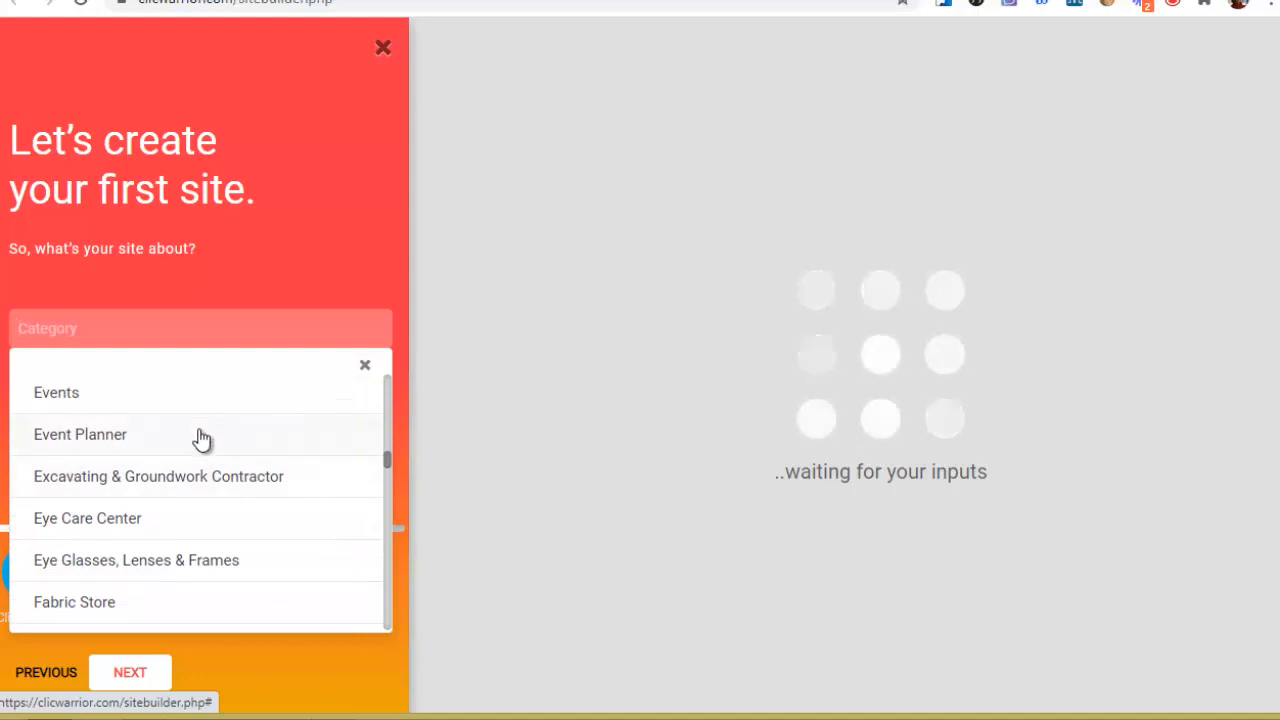
{"action": "scroll", "coordinate": [201, 438], "scroll_direction": "down", "scroll_amount": 8}
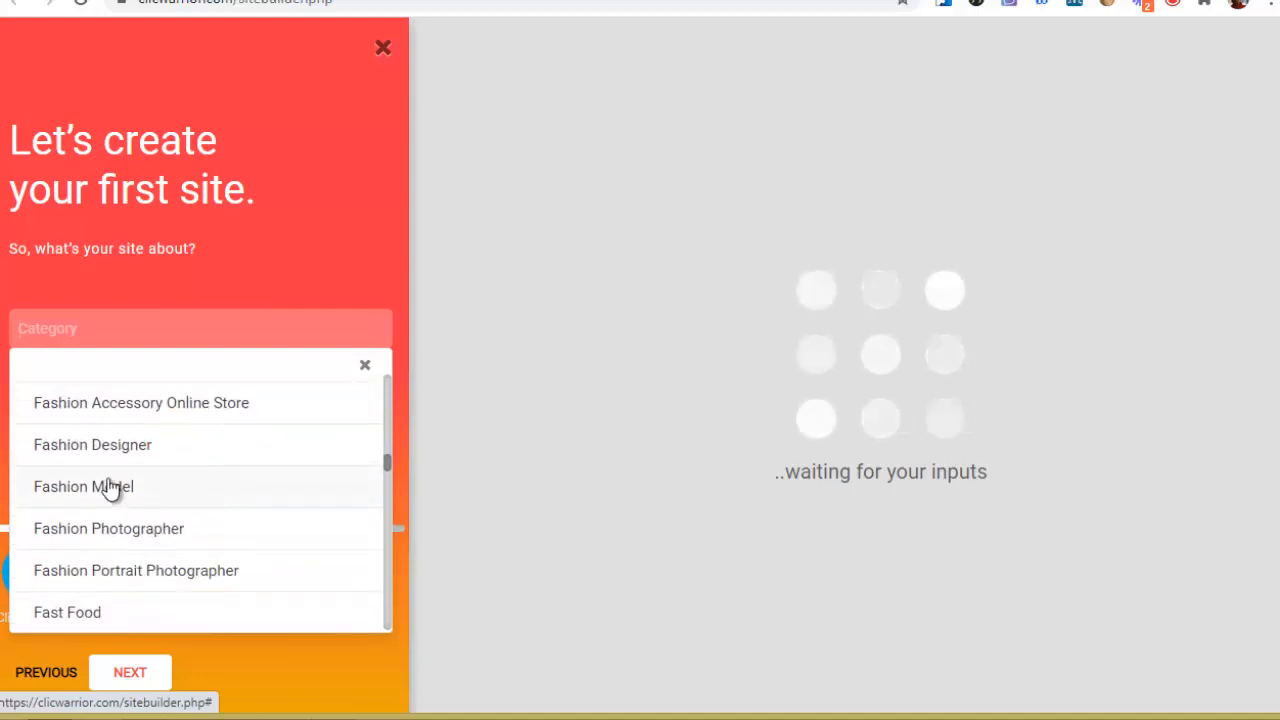
{"action": "scroll", "coordinate": [110, 487], "scroll_direction": "down", "scroll_amount": 4}
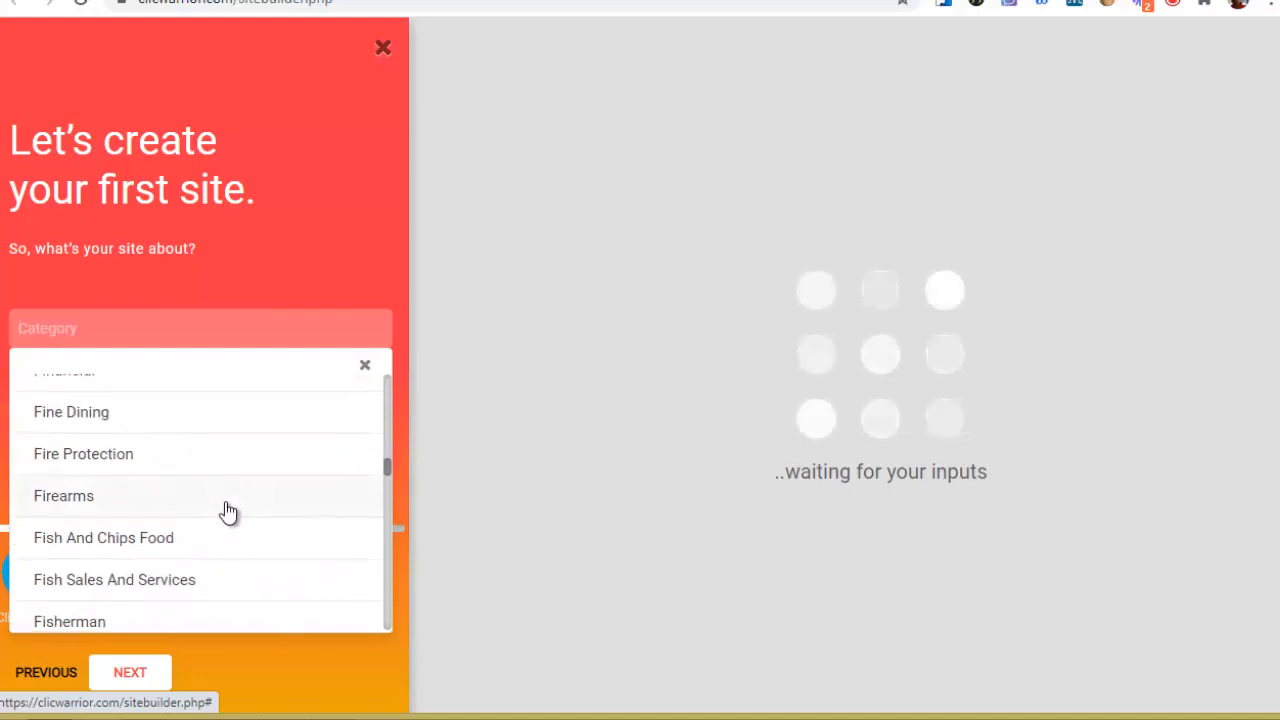
{"action": "scroll", "coordinate": [228, 512], "scroll_direction": "down", "scroll_amount": 5}
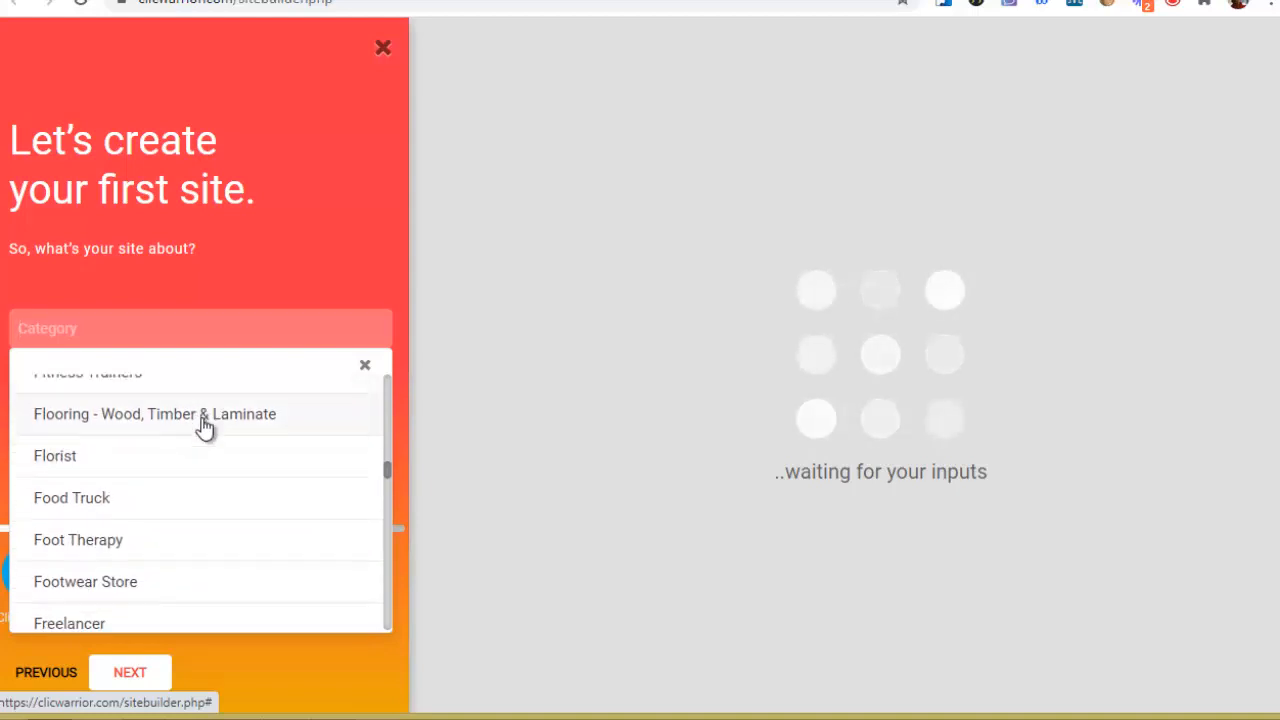
{"action": "scroll", "coordinate": [195, 440], "scroll_direction": "down", "scroll_amount": 5}
{"action": "left_click_drag", "start_coordinate": [389, 486], "coordinate": [371, 540]}
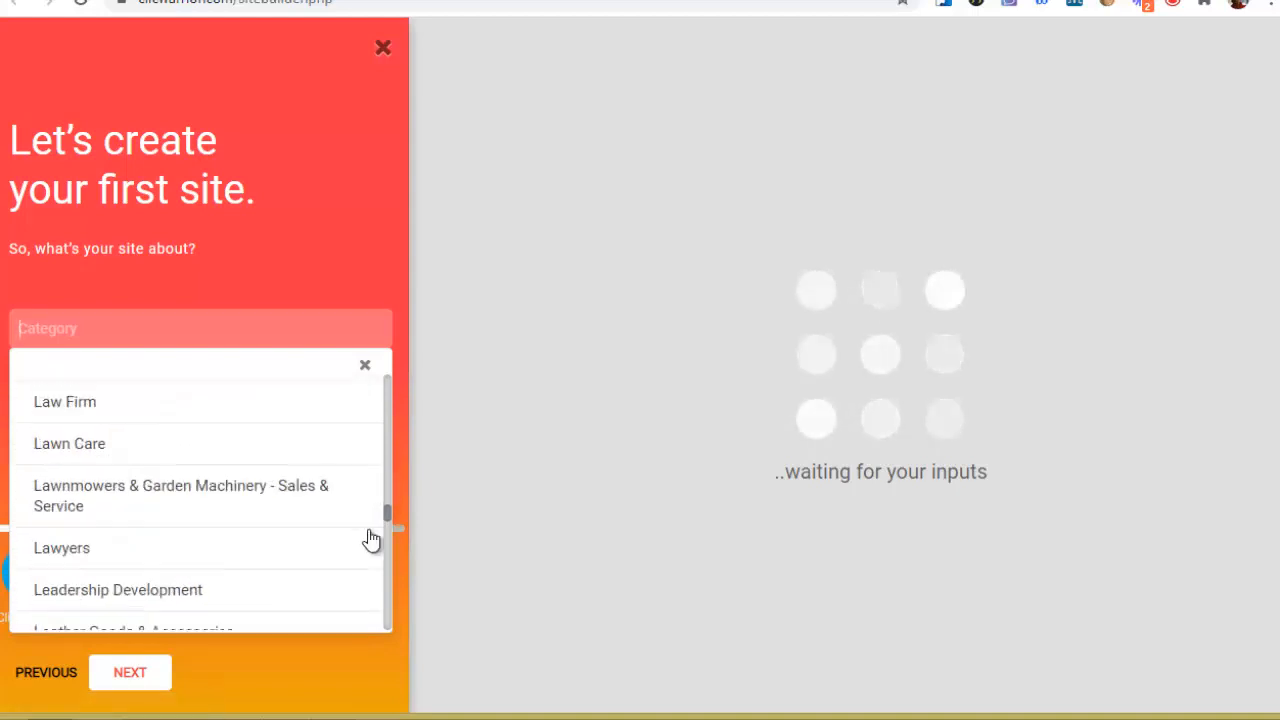
{"action": "scroll", "coordinate": [251, 531], "scroll_direction": "down", "scroll_amount": 8}
{"action": "scroll", "coordinate": [224, 515], "scroll_direction": "up", "scroll_amount": 1}
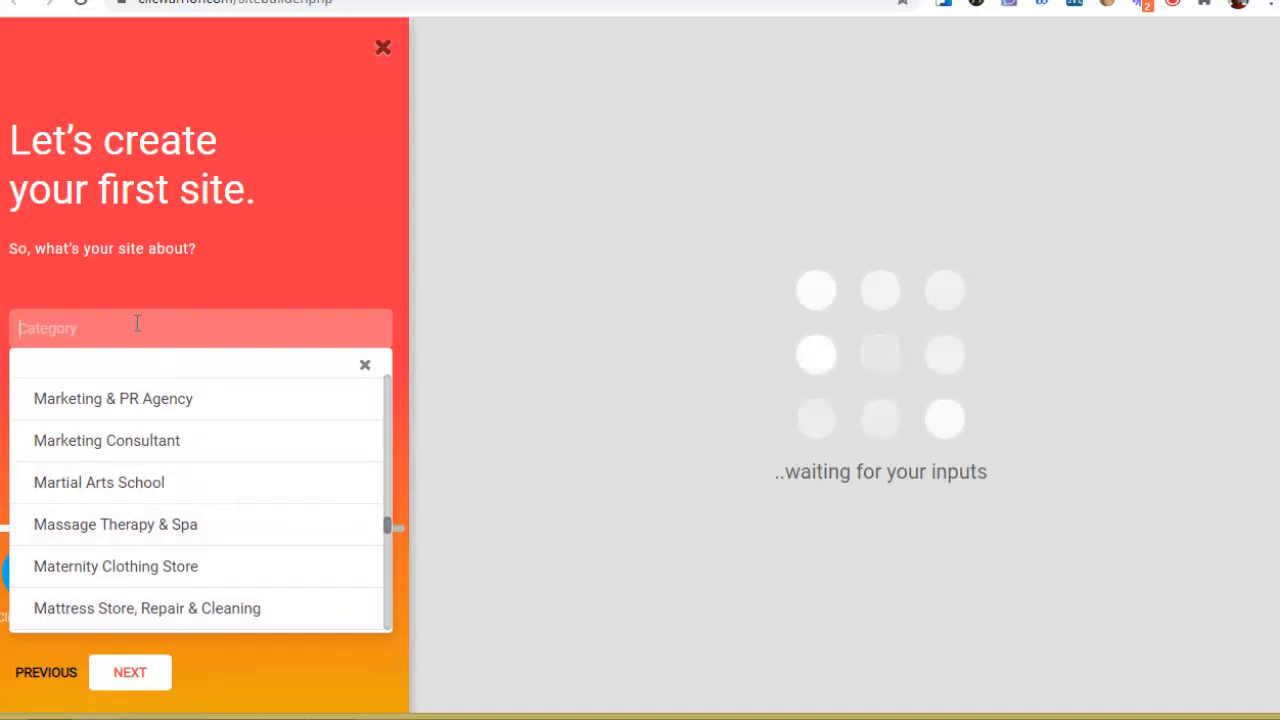
{"action": "left_click", "coordinate": [197, 287]}
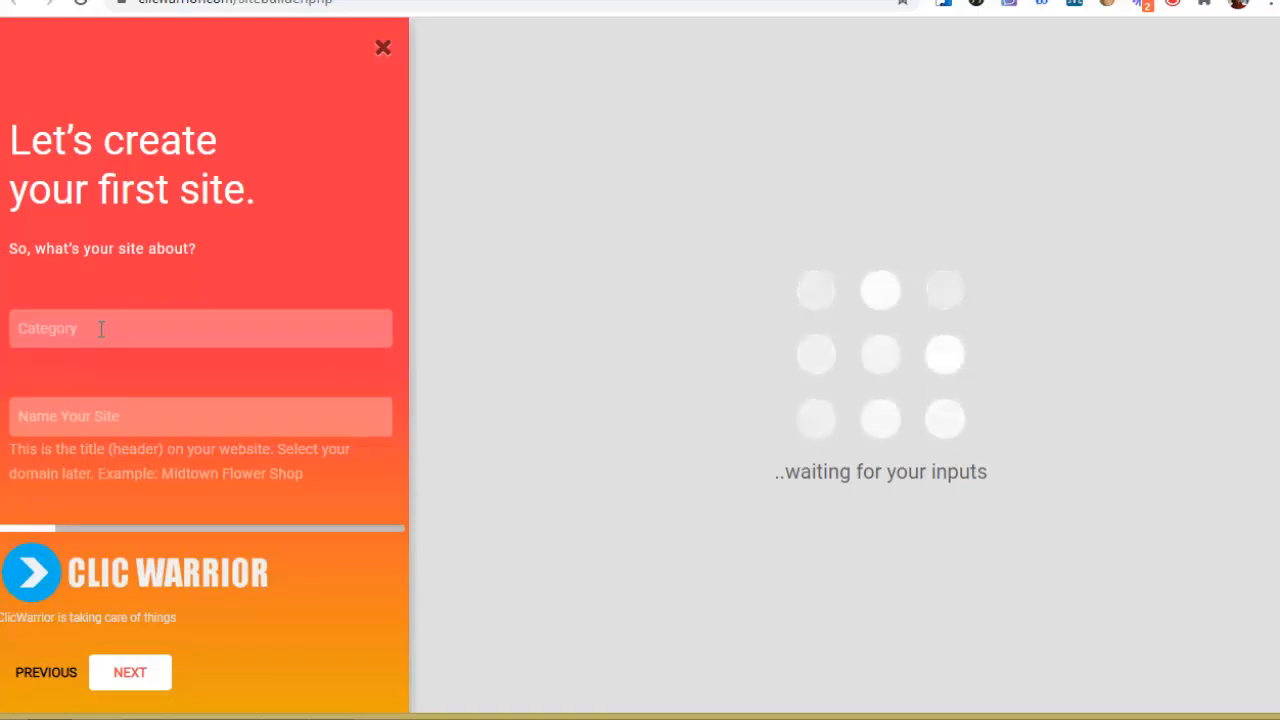
- Set the new site's category to Plumber by searching for "PLUM"
{"action": "left_click", "coordinate": [101, 329]}
{"action": "type", "text": "PLUM"}
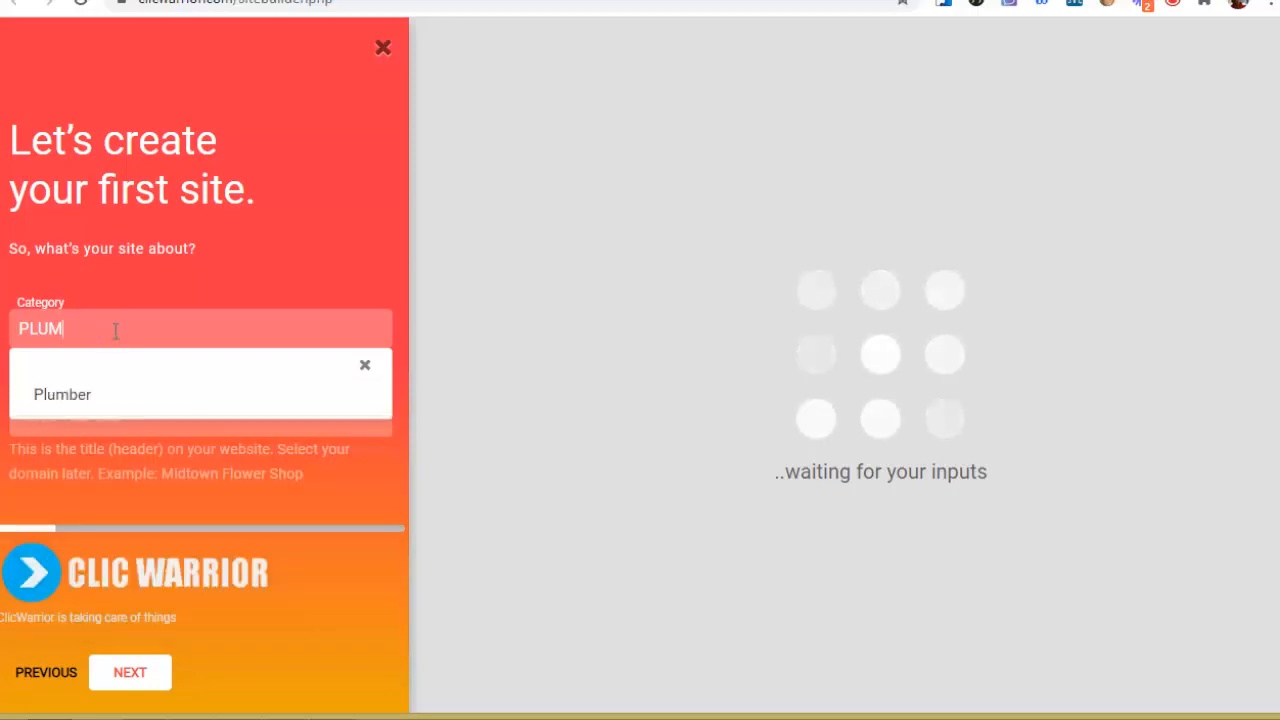
{"action": "left_click", "coordinate": [83, 398]}
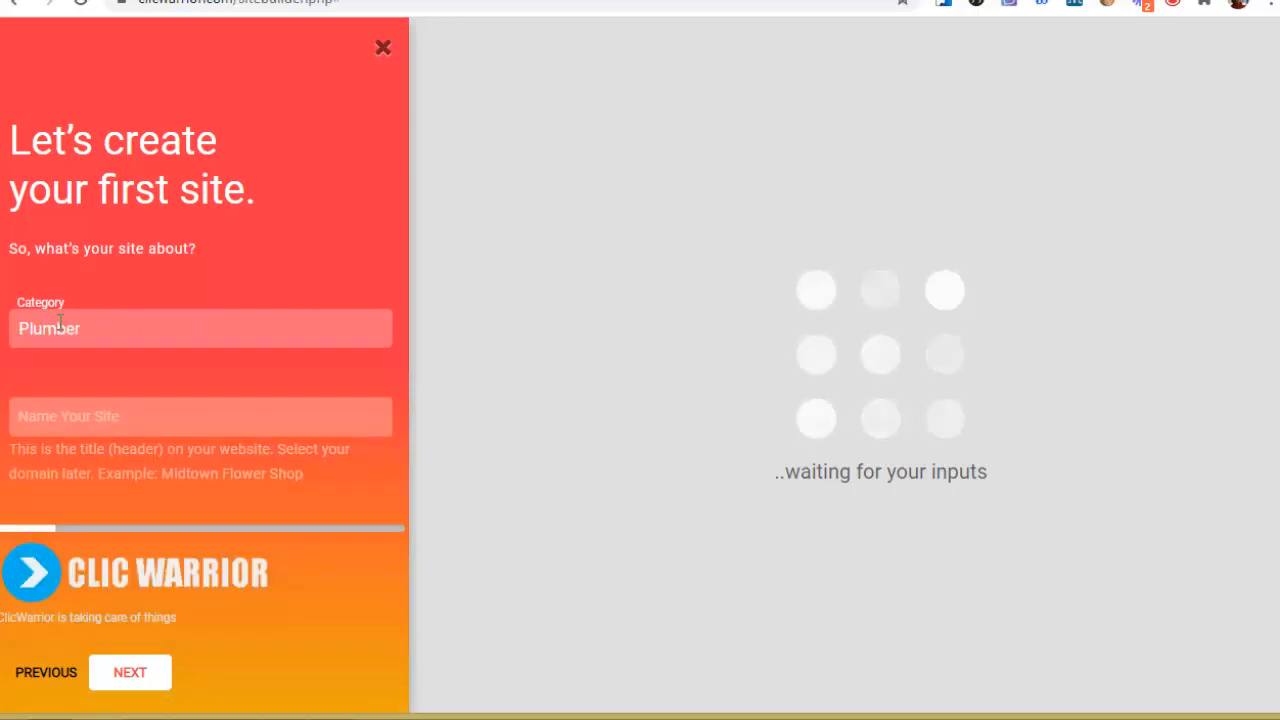
- Name the site SUPER PLOMBIER and continue to the cover image selection
{"action": "left_click", "coordinate": [71, 413]}
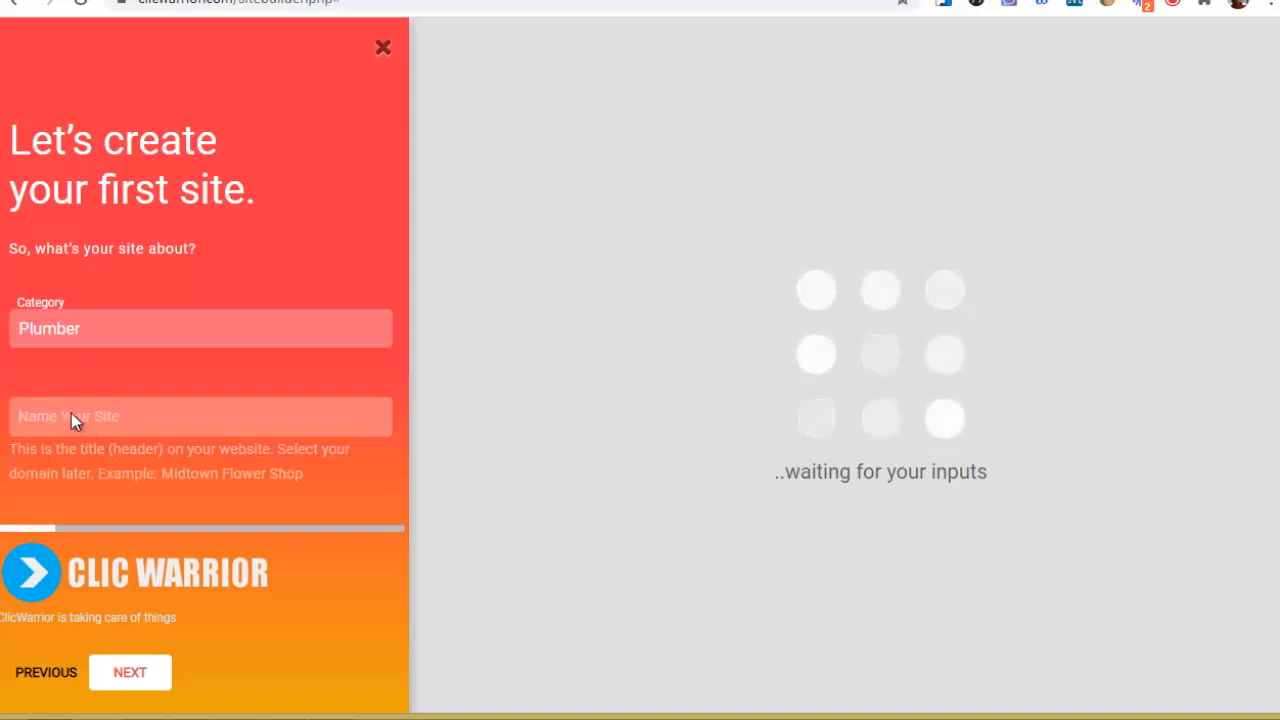
{"action": "type", "text": "SUPER PLOMBIER"}
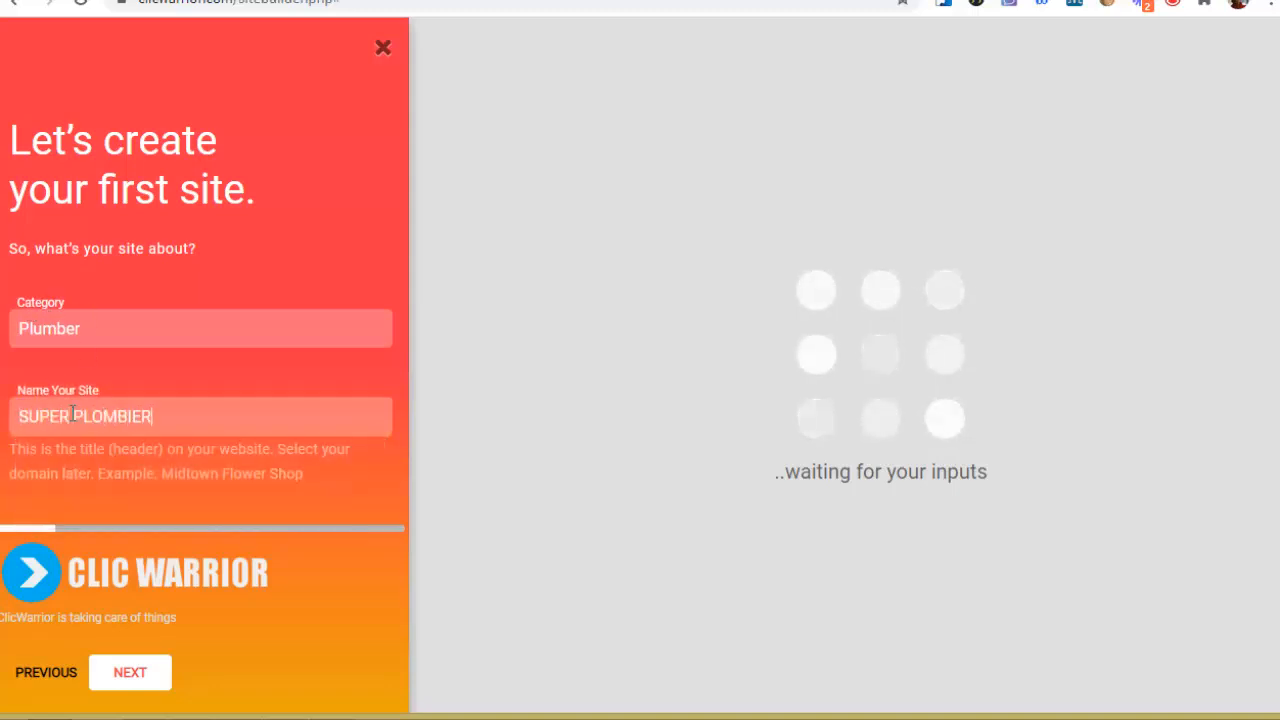
{"action": "key", "text": "BackSpace"}
{"action": "key", "text": "BackSpace"}
{"action": "type", "text": "IER"}
{"action": "left_click", "coordinate": [135, 673]}
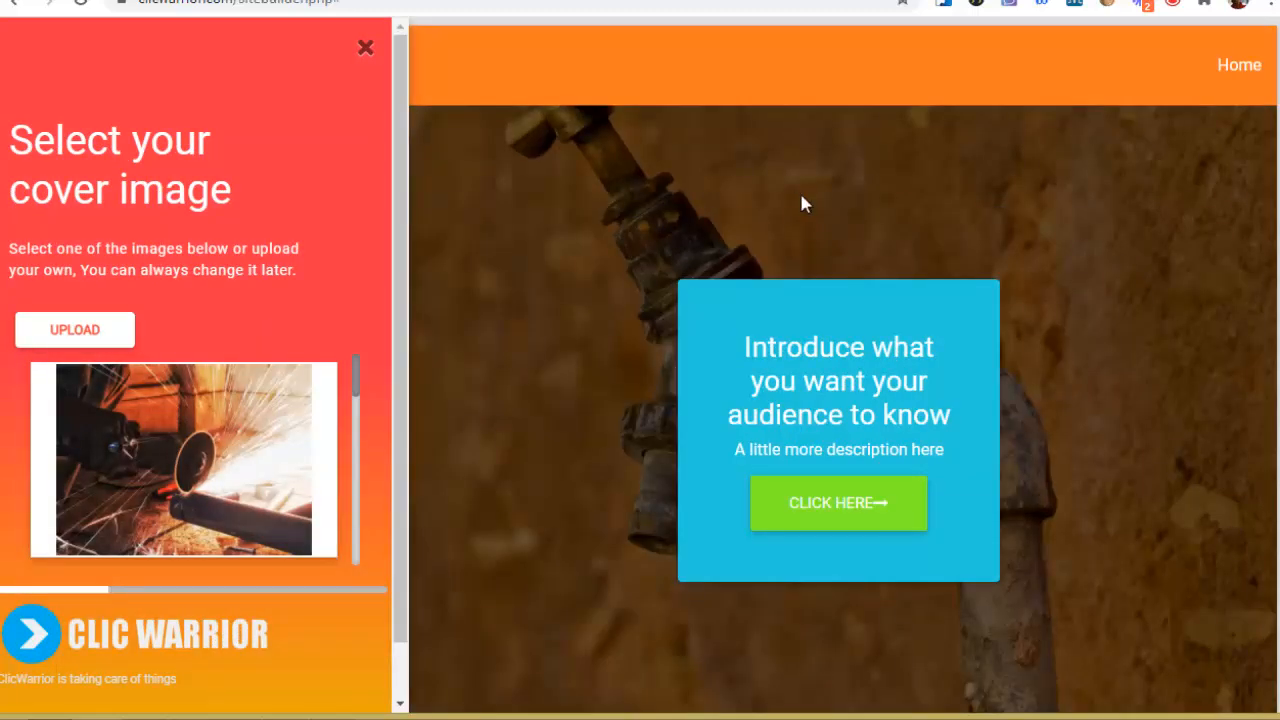
- Try the black-and-white dripping tap photo as the site's cover image
{"action": "scroll", "coordinate": [329, 420], "scroll_direction": "down", "scroll_amount": 3}
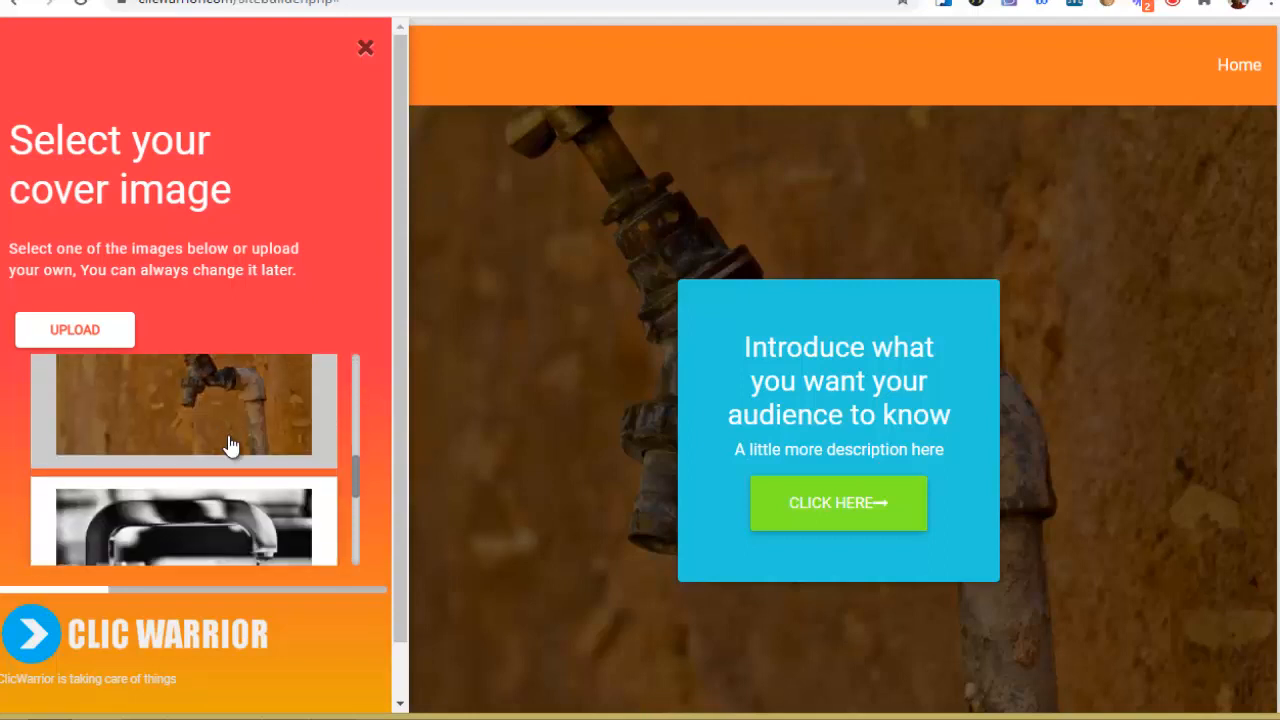
{"action": "scroll", "coordinate": [257, 457], "scroll_direction": "down", "scroll_amount": 3}
{"action": "scroll", "coordinate": [266, 466], "scroll_direction": "up", "scroll_amount": 4}
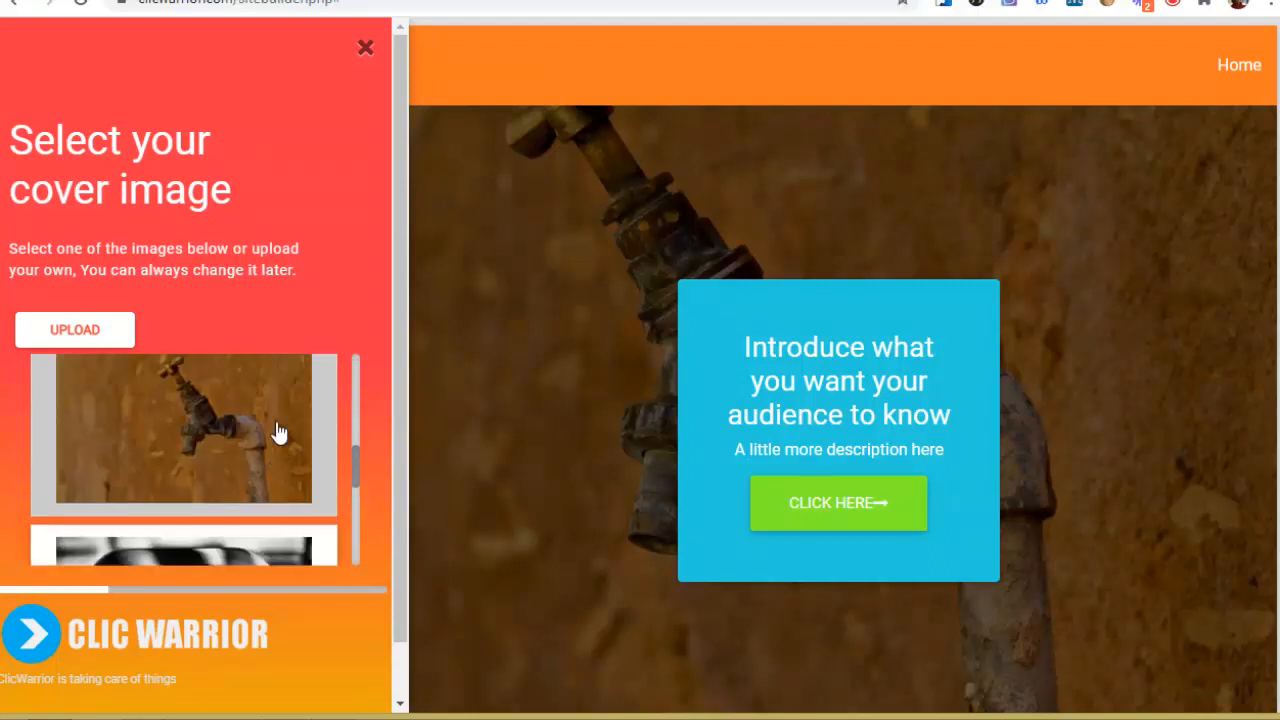
{"action": "scroll", "coordinate": [279, 432], "scroll_direction": "down", "scroll_amount": 2}
{"action": "left_click", "coordinate": [262, 480]}
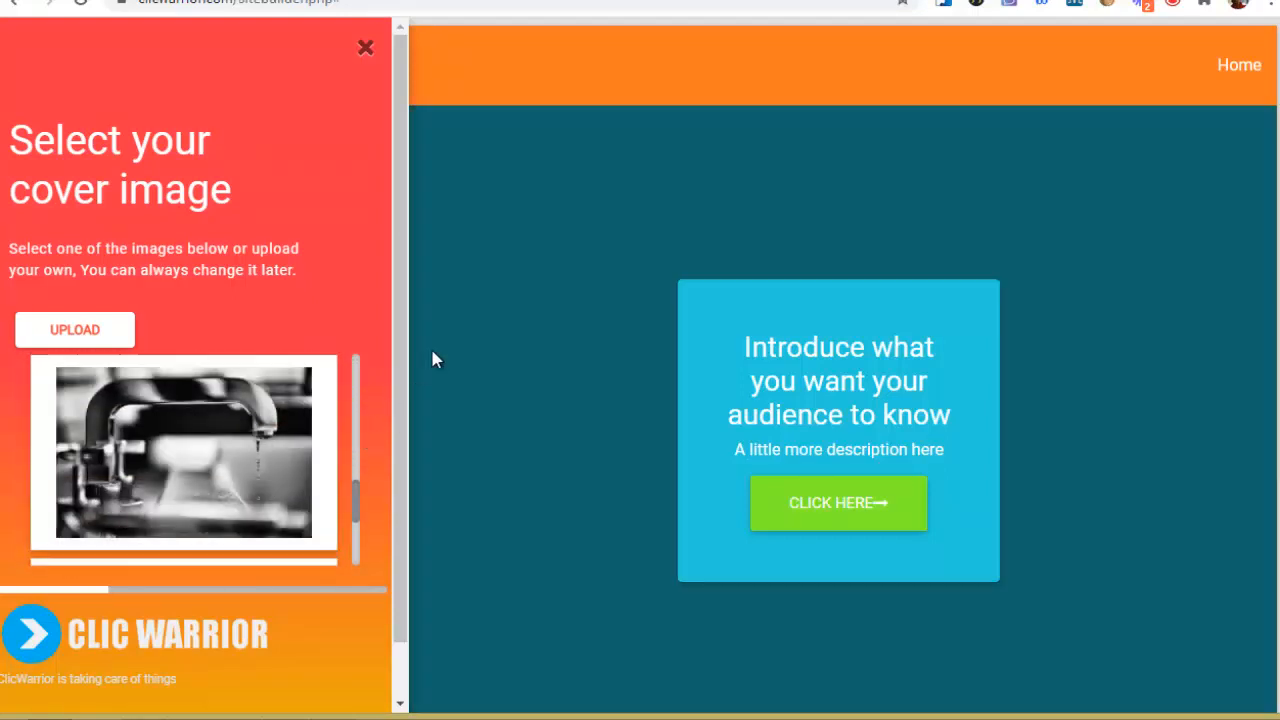
{"action": "left_click", "coordinate": [214, 449]}
{"action": "scroll", "coordinate": [257, 414], "scroll_direction": "down", "scroll_amount": 2}
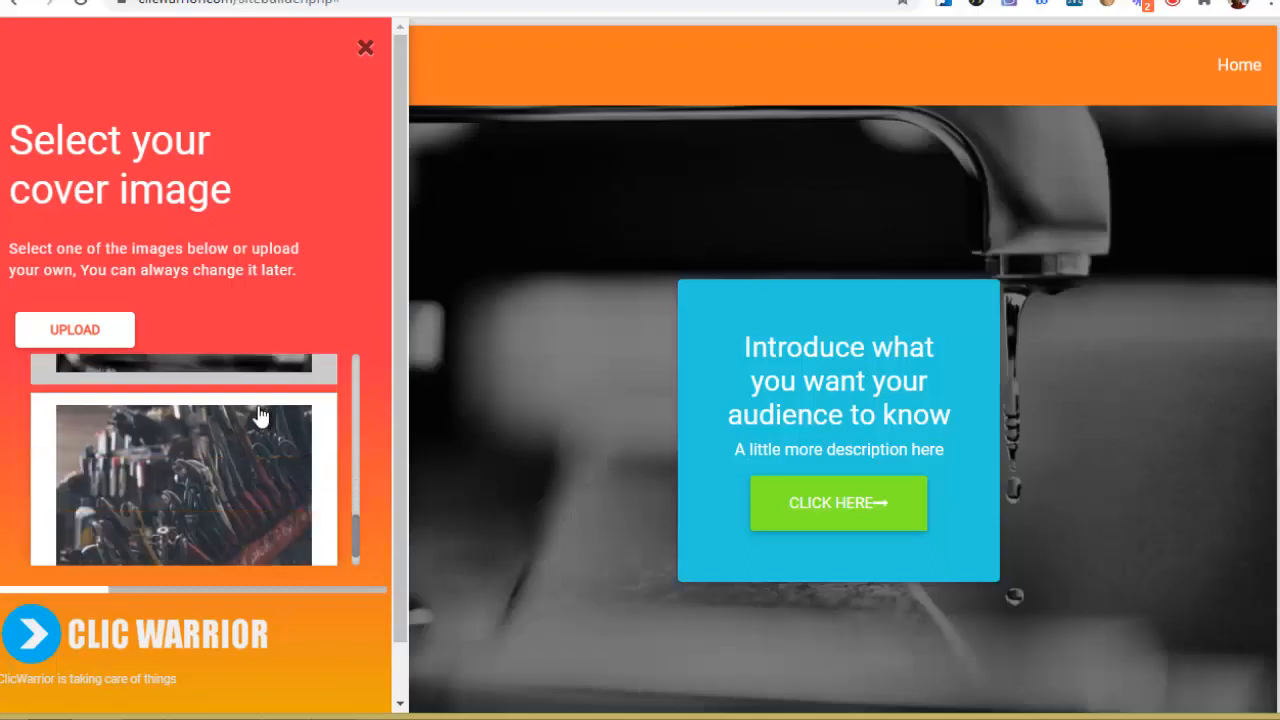
- Choose the dark photo of a tap with running water as the cover image and continue to the logo stage
{"action": "scroll", "coordinate": [260, 420], "scroll_direction": "up", "scroll_amount": 3}
{"action": "left_click", "coordinate": [261, 432]}
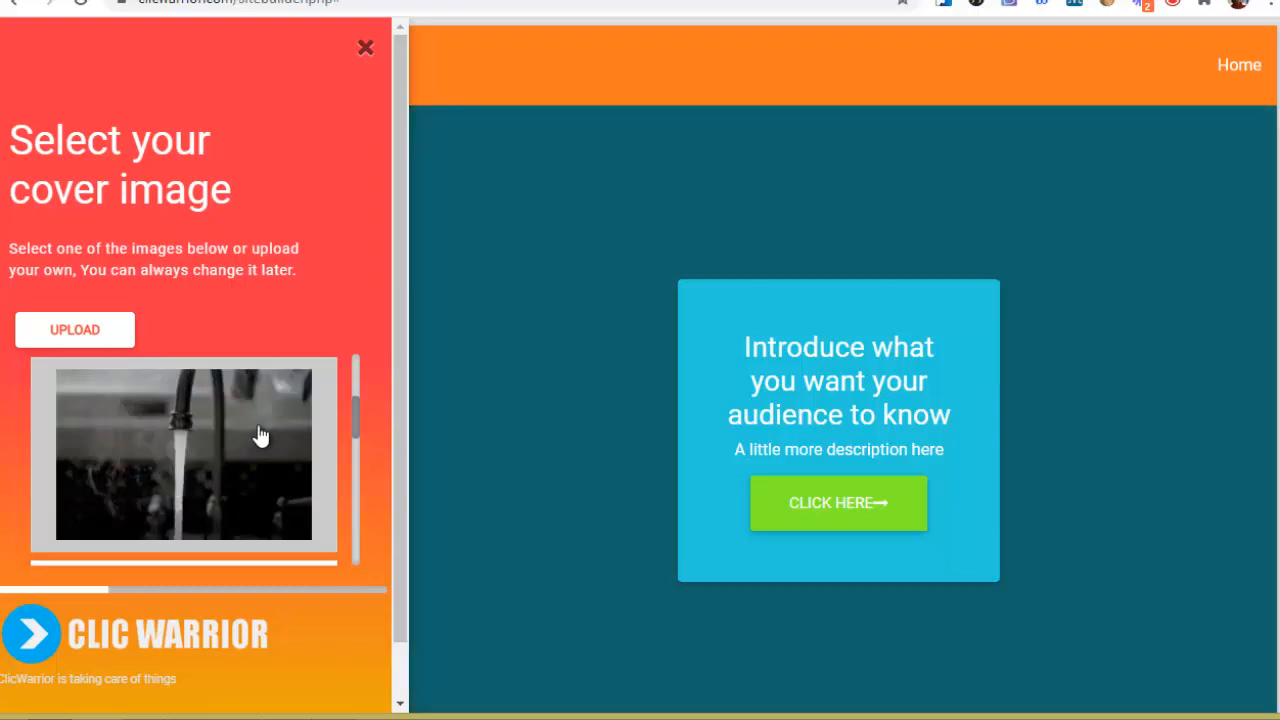
{"action": "scroll", "coordinate": [283, 433], "scroll_direction": "up", "scroll_amount": 1}
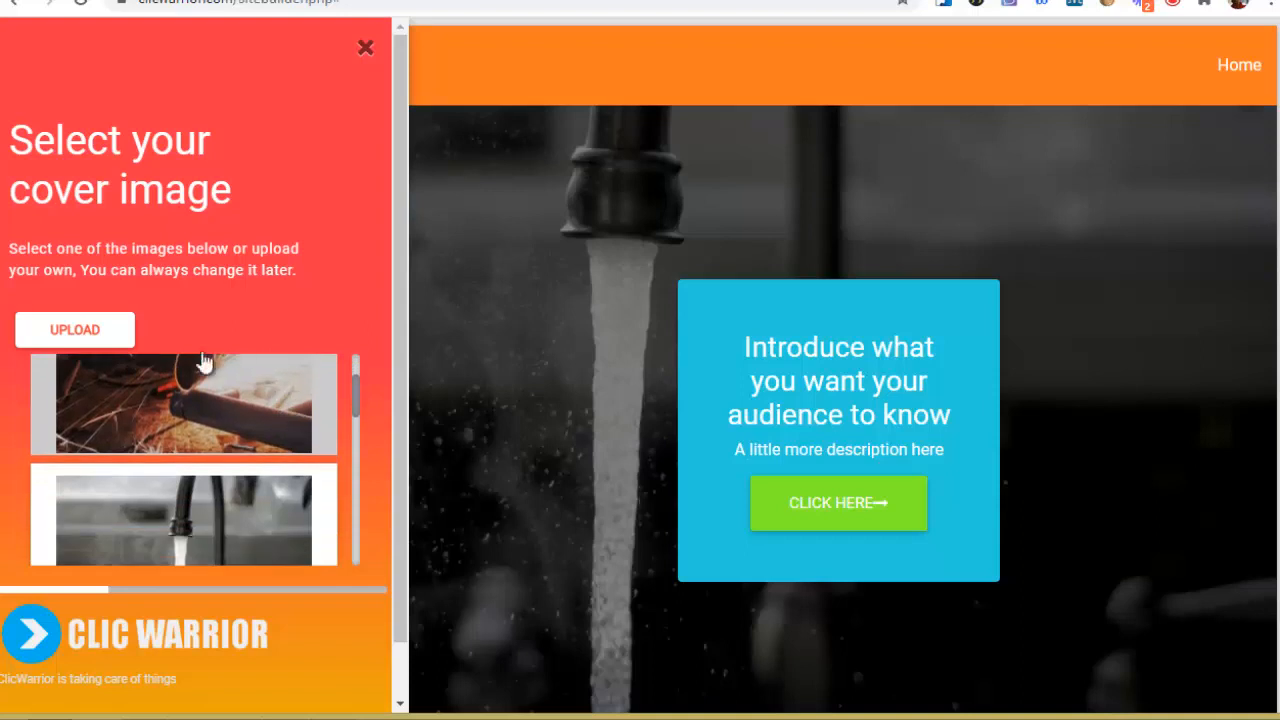
{"action": "scroll", "coordinate": [260, 640], "scroll_direction": "down", "scroll_amount": 1}
{"action": "left_click", "coordinate": [120, 670]}
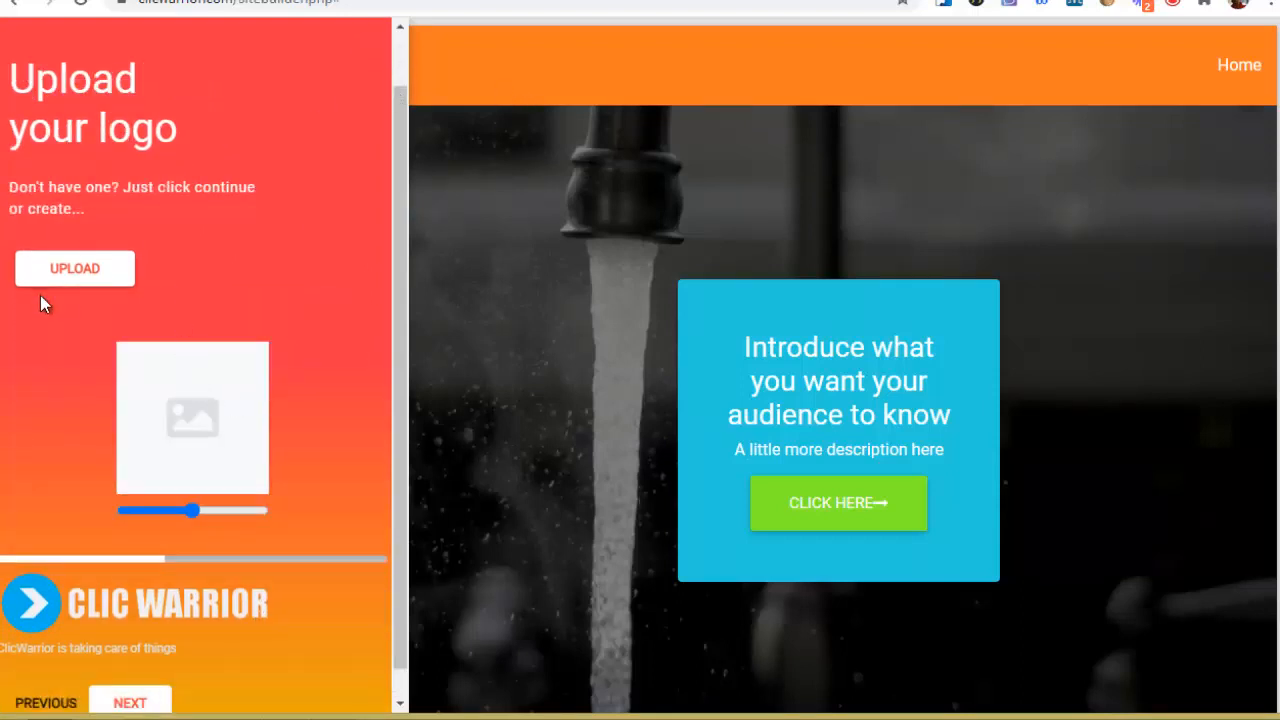
- Upload the winged, crowned tooth image from the ClicWarrior folder as the logo, scaled to about the middle of its size range
{"action": "left_click", "coordinate": [77, 277]}
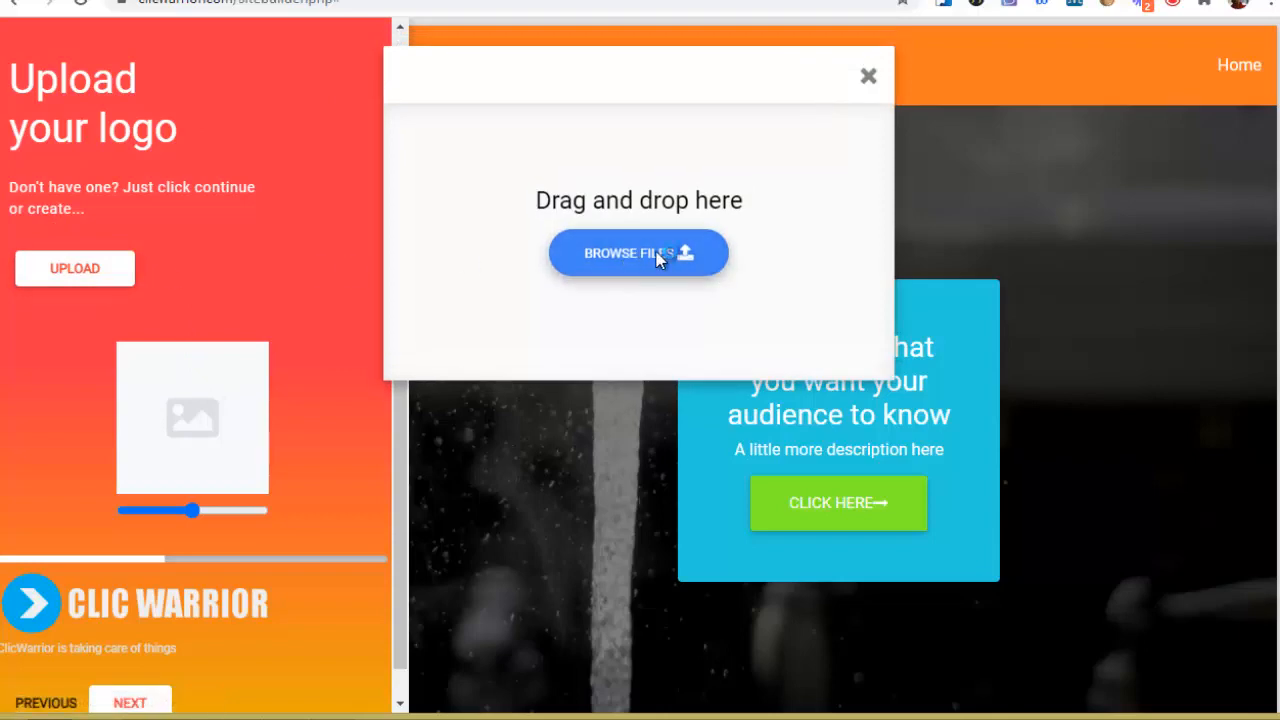
{"action": "left_click", "coordinate": [658, 256]}
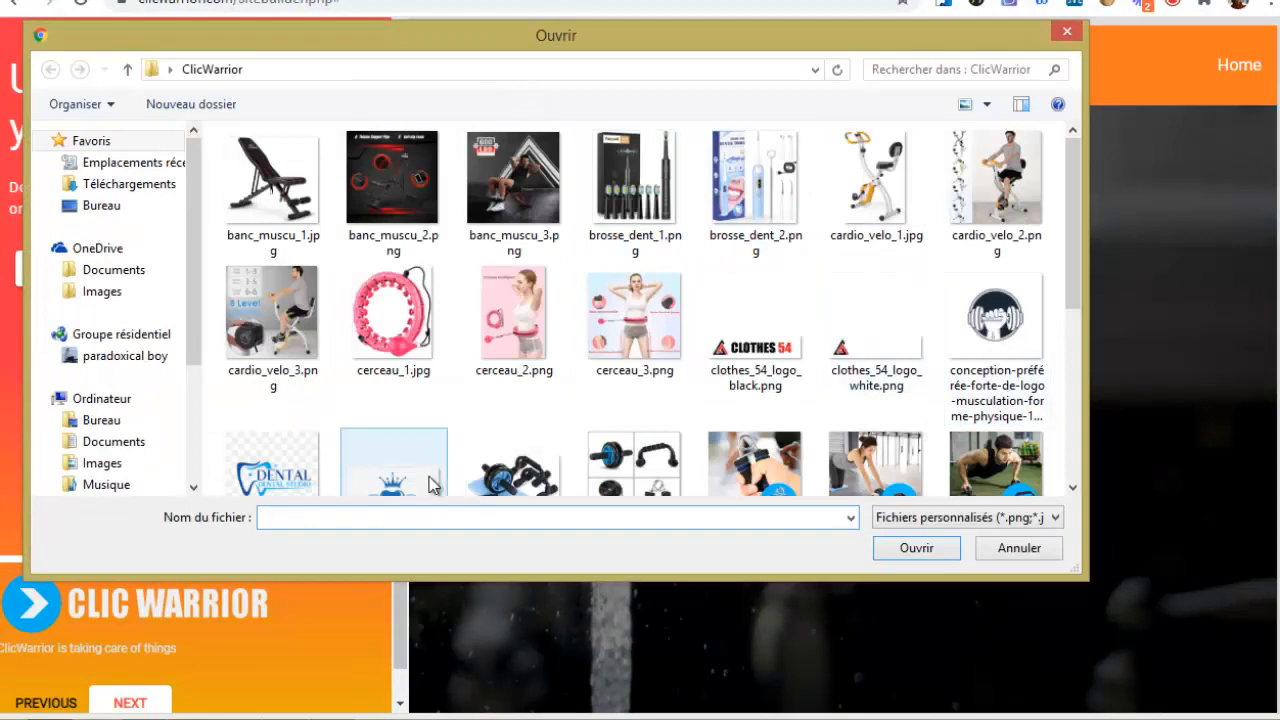
{"action": "left_click", "coordinate": [393, 468]}
{"action": "left_click", "coordinate": [924, 550]}
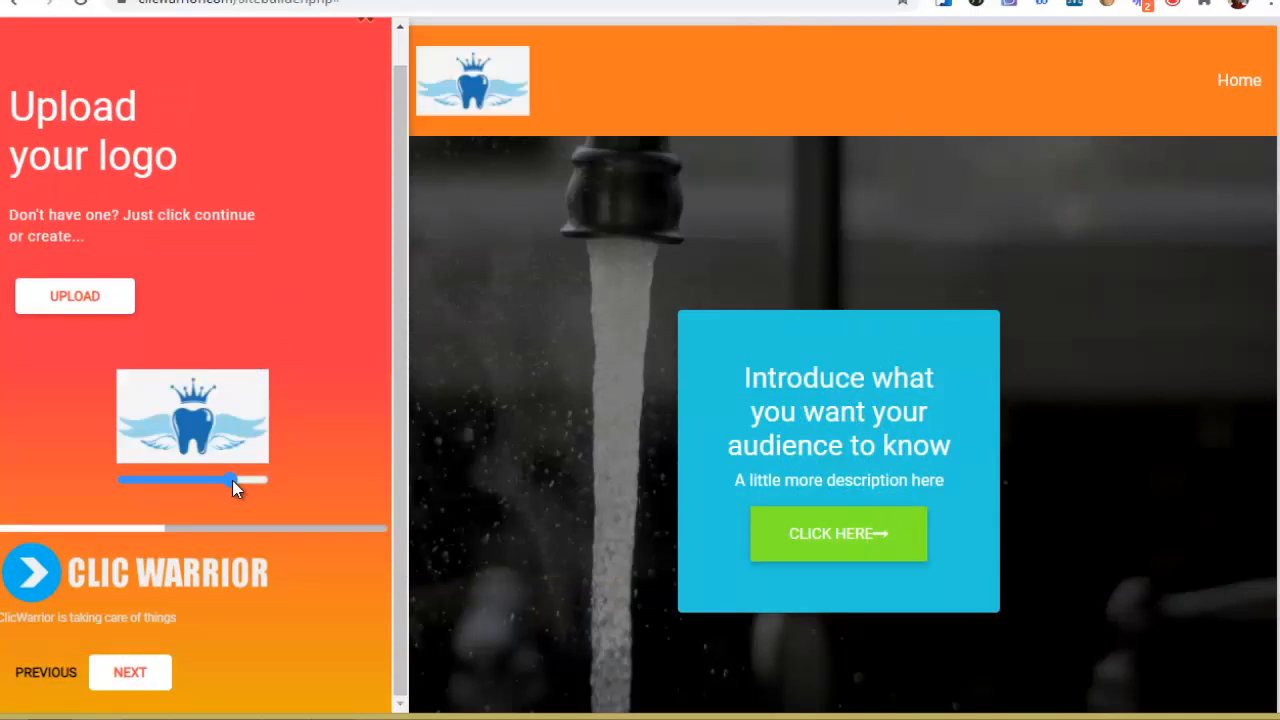
{"action": "left_click_drag", "start_coordinate": [232, 480], "coordinate": [186, 481]}
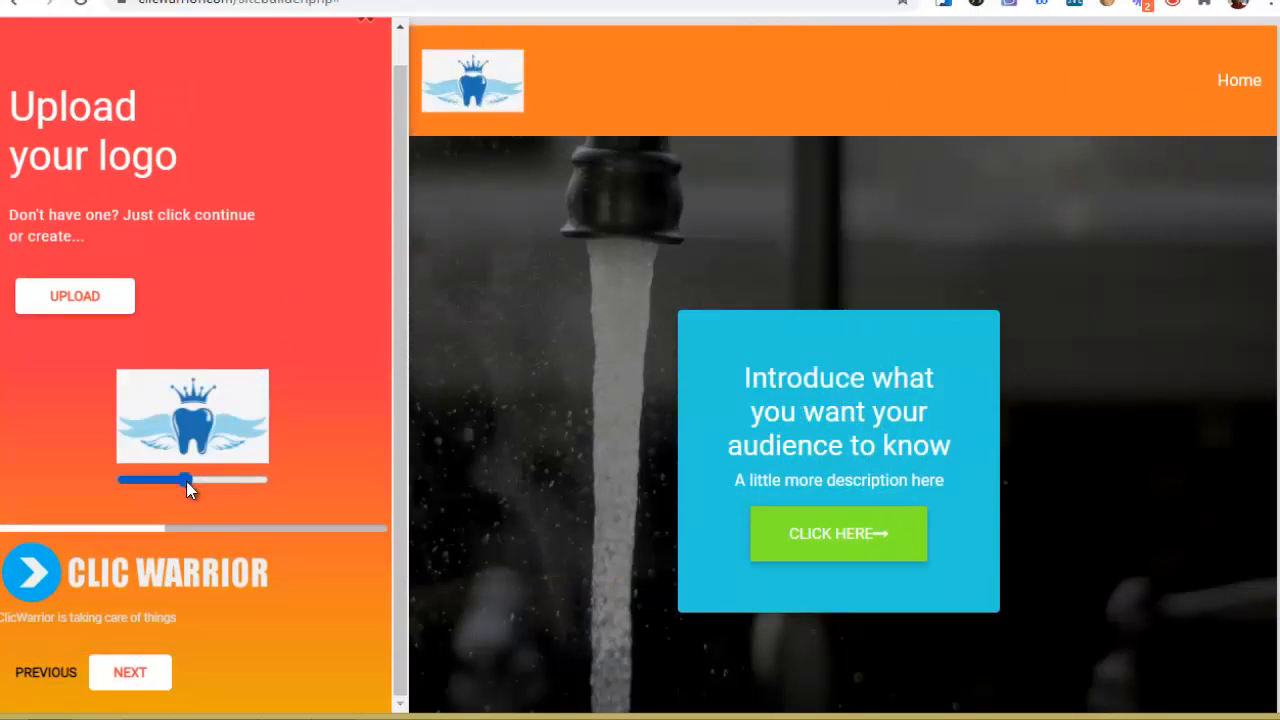
{"action": "left_click", "coordinate": [132, 674]}
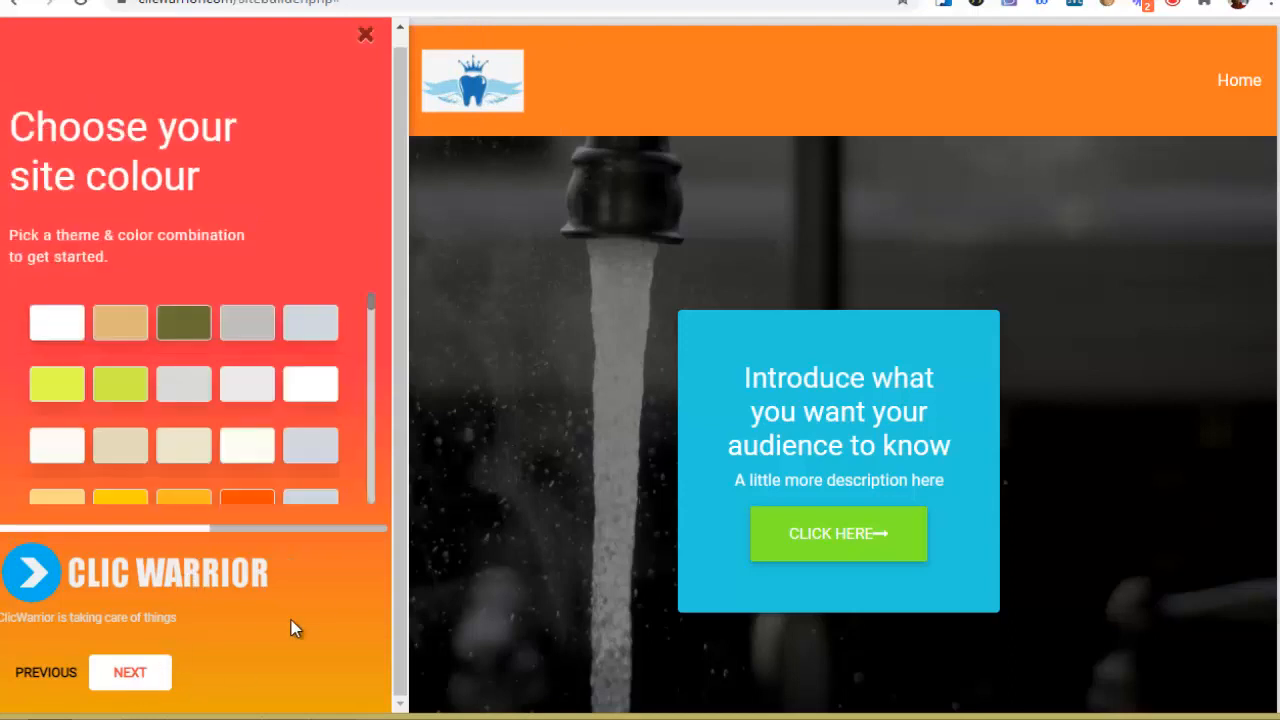
- Try the lime and light grey colour combination, and the red one with a dark green header
{"action": "left_click", "coordinate": [300, 395]}
{"action": "scroll", "coordinate": [300, 415], "scroll_direction": "down", "scroll_amount": 1}
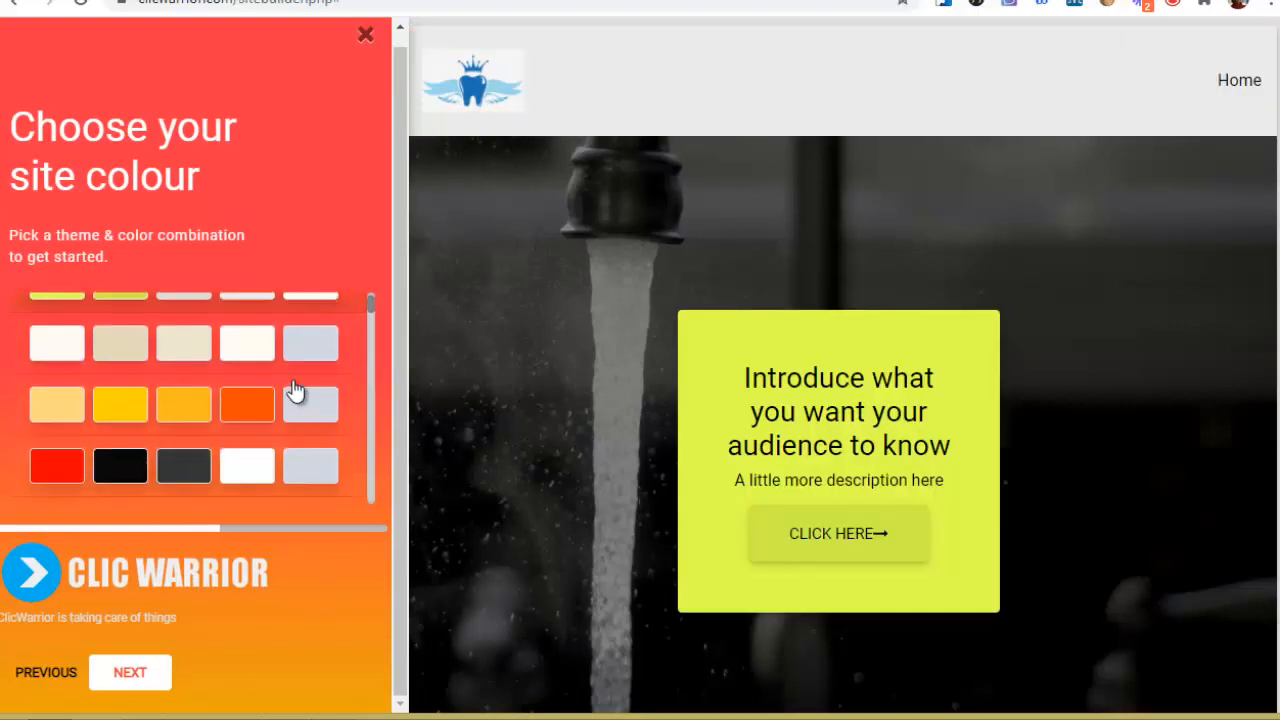
{"action": "left_click", "coordinate": [303, 410]}
{"action": "scroll", "coordinate": [305, 425], "scroll_direction": "down", "scroll_amount": 2}
{"action": "left_click", "coordinate": [306, 430]}
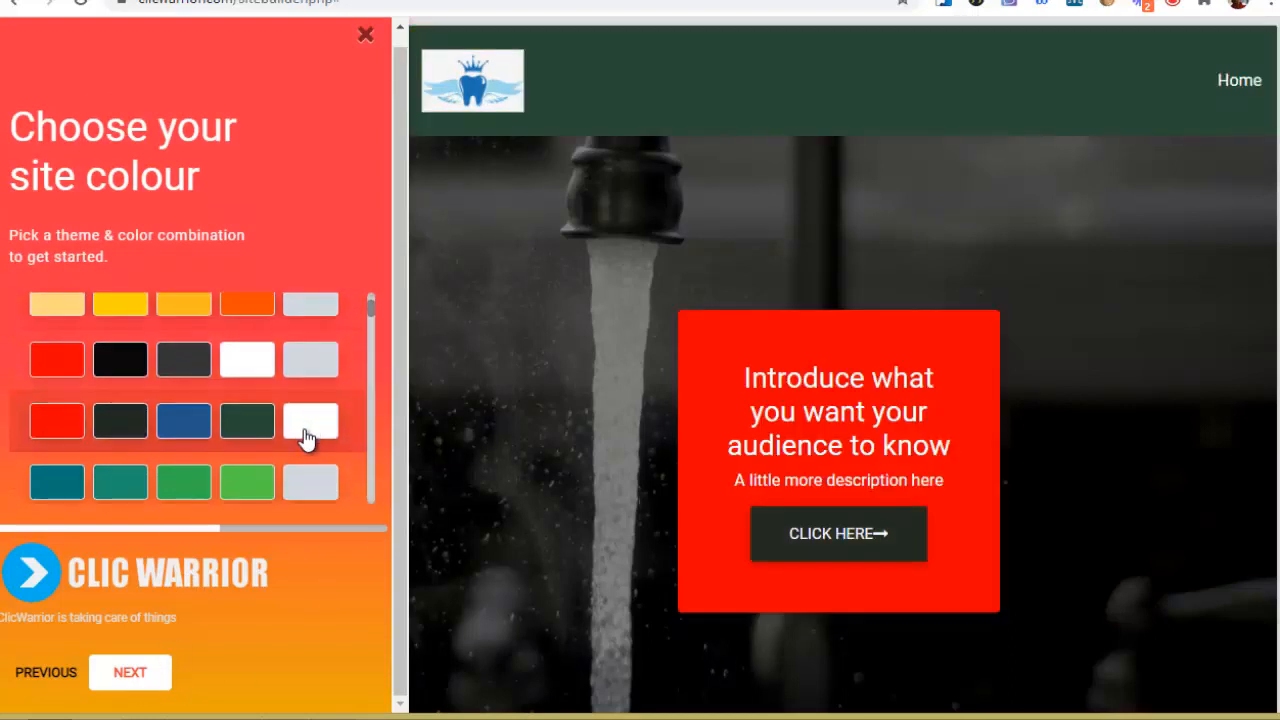
{"action": "scroll", "coordinate": [306, 428], "scroll_direction": "down", "scroll_amount": 2}
{"action": "scroll", "coordinate": [229, 434], "scroll_direction": "down", "scroll_amount": 3}
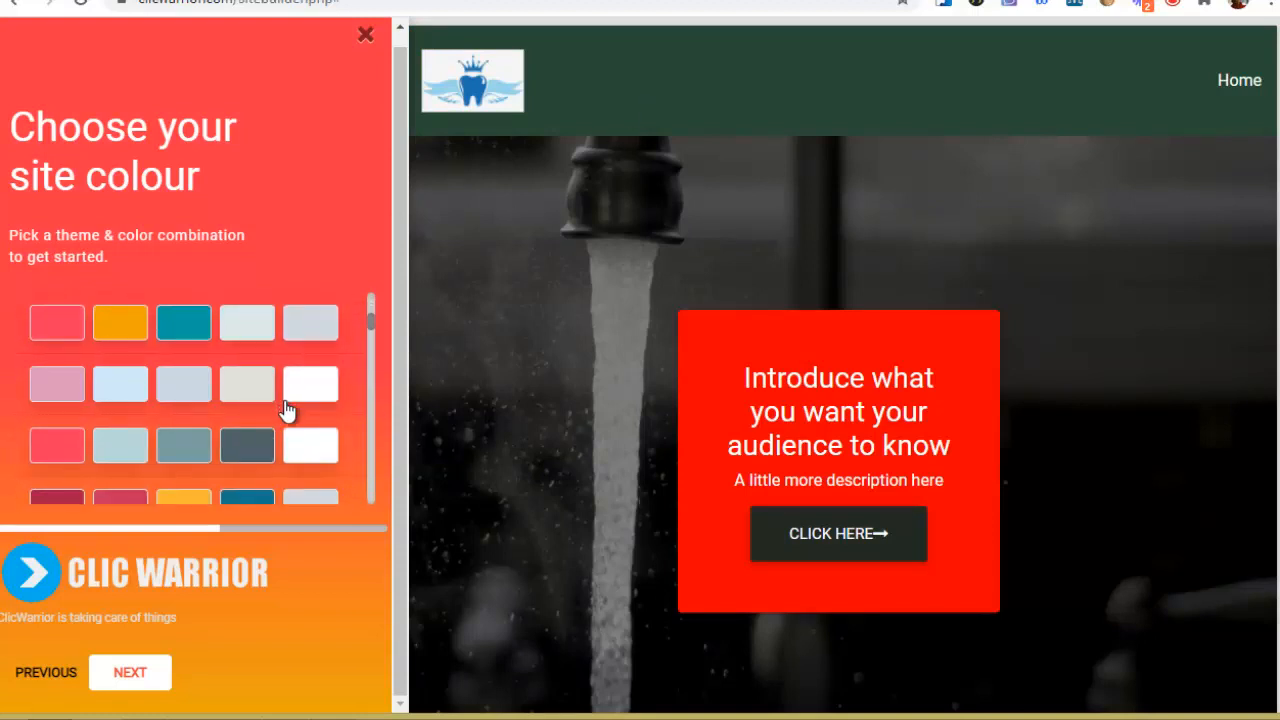
- Try the amber and orange colour combination, and the pastel lilac one with a cream header
{"action": "left_click", "coordinate": [290, 398]}
{"action": "scroll", "coordinate": [288, 410], "scroll_direction": "down", "scroll_amount": 2}
{"action": "scroll", "coordinate": [265, 425], "scroll_direction": "down", "scroll_amount": 2}
{"action": "left_click", "coordinate": [251, 447]}
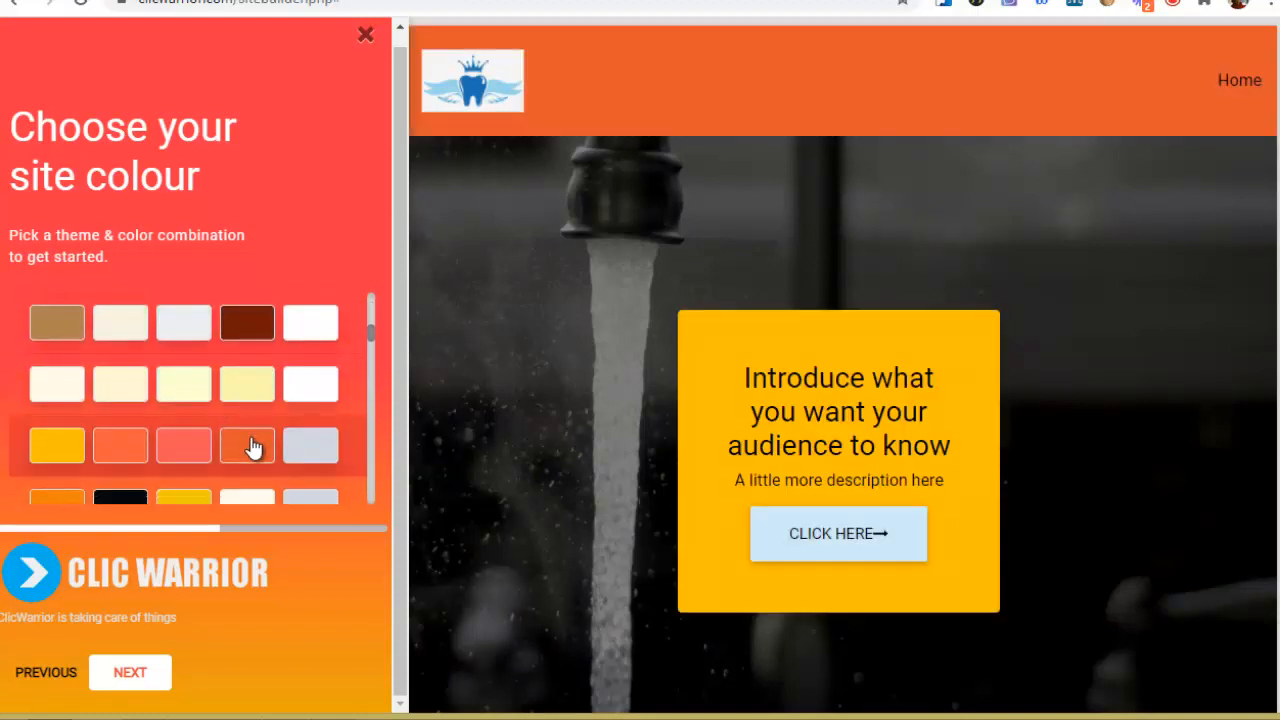
{"action": "scroll", "coordinate": [251, 449], "scroll_direction": "down", "scroll_amount": 3}
{"action": "scroll", "coordinate": [252, 449], "scroll_direction": "down", "scroll_amount": 5}
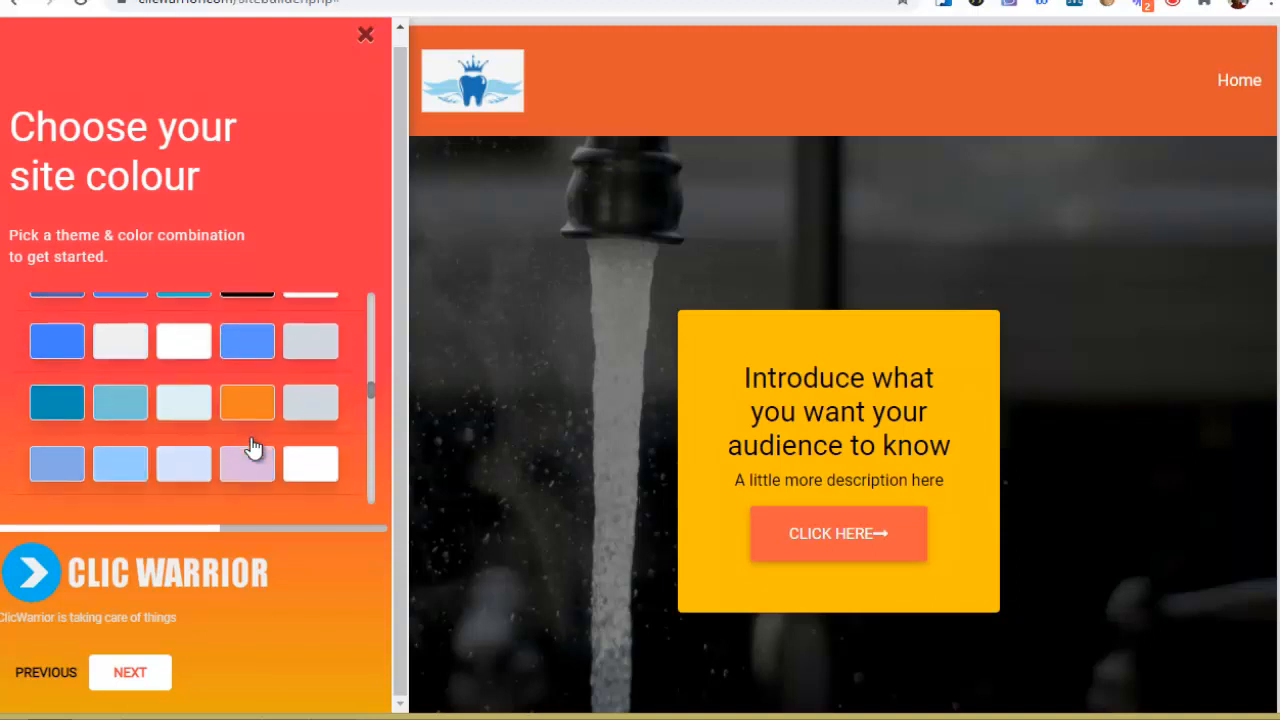
{"action": "left_click", "coordinate": [260, 400]}
{"action": "left_click", "coordinate": [260, 449]}
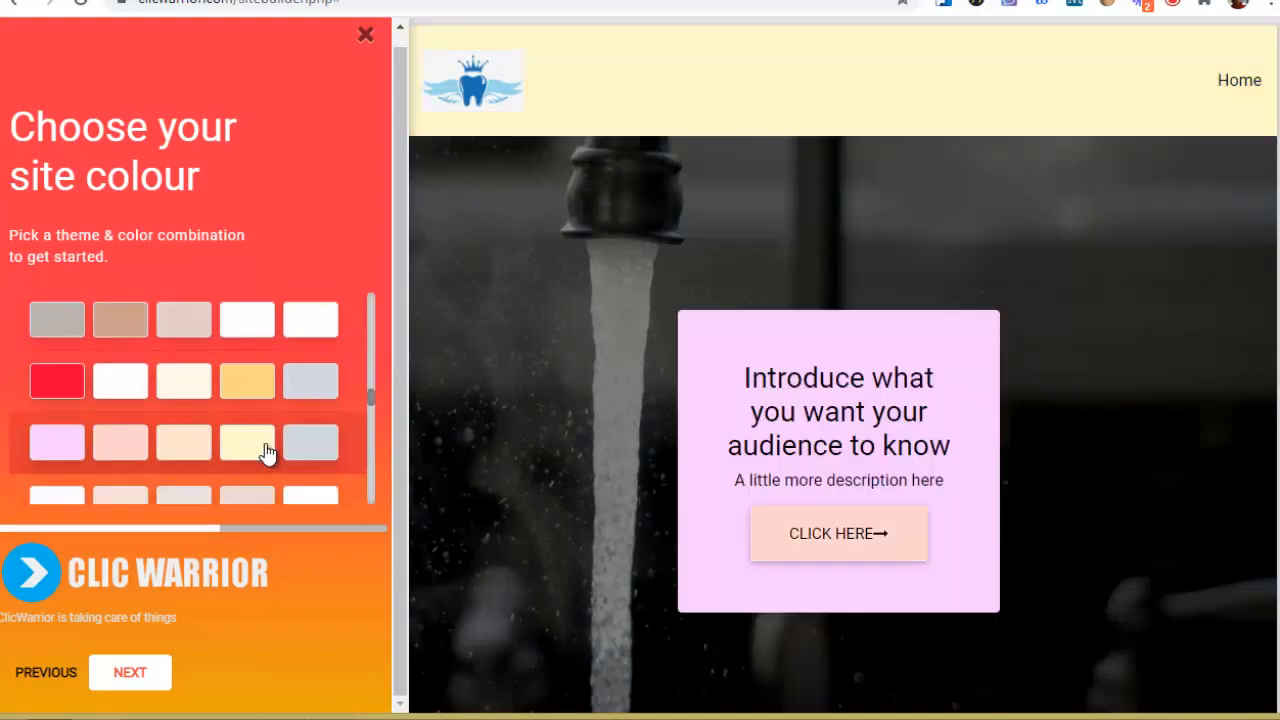
- Choose the colour combination with navy header, white card and orange button, and continue to the menu style
{"action": "scroll", "coordinate": [262, 436], "scroll_direction": "down", "scroll_amount": 3}
{"action": "left_click", "coordinate": [250, 440]}
{"action": "scroll", "coordinate": [255, 450], "scroll_direction": "down", "scroll_amount": 3}
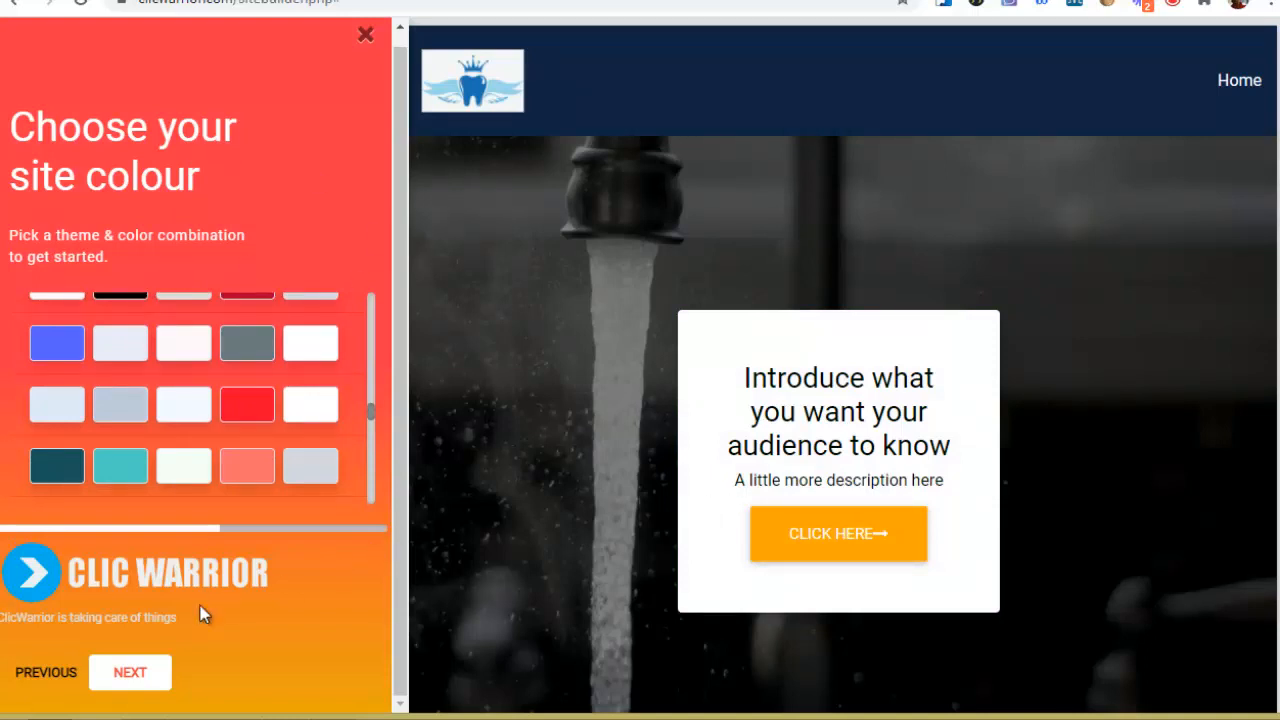
{"action": "left_click", "coordinate": [130, 674]}
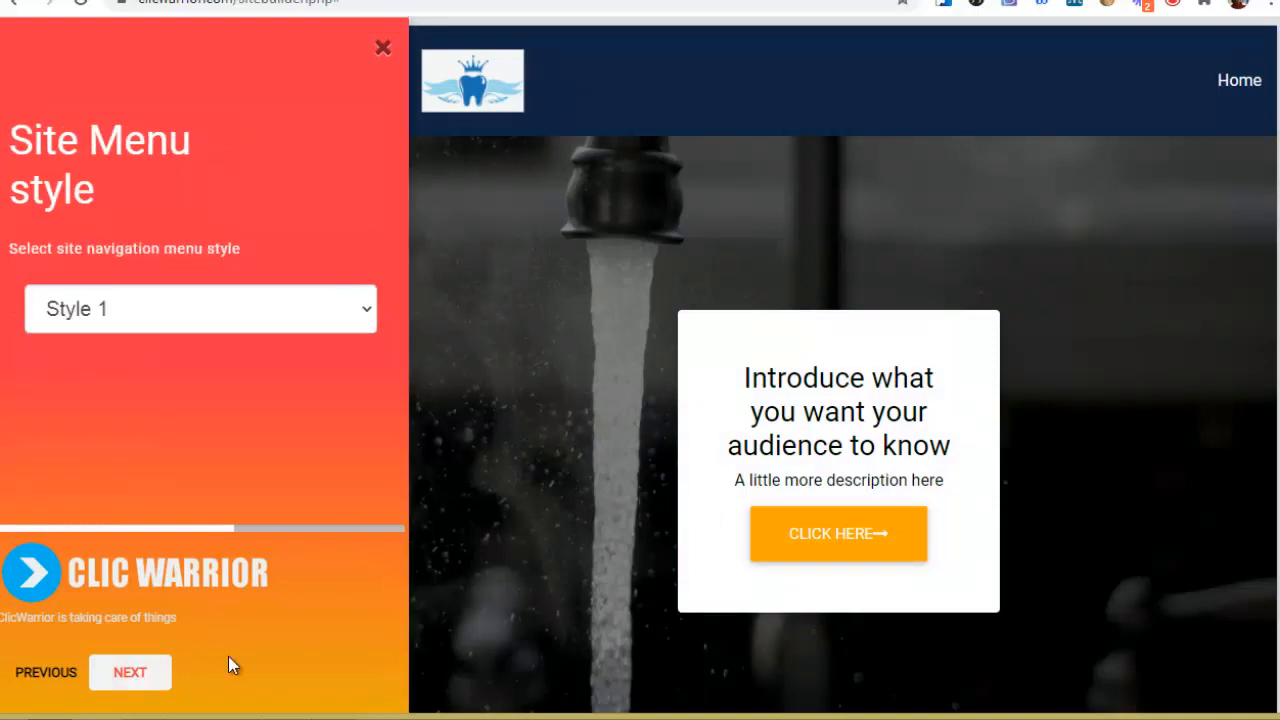
- Try the No menu, Style 6 and Style 7 options for the site navigation menu
{"action": "left_click", "coordinate": [356, 315]}
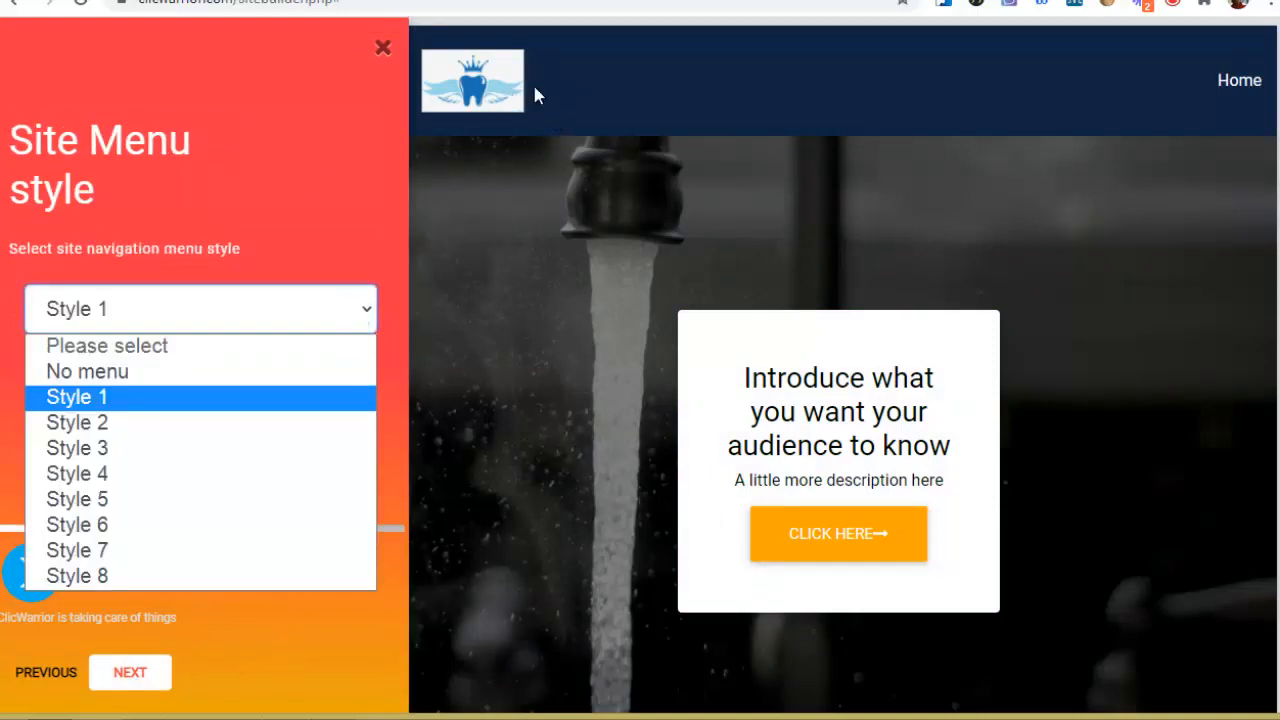
{"action": "left_click", "coordinate": [105, 372]}
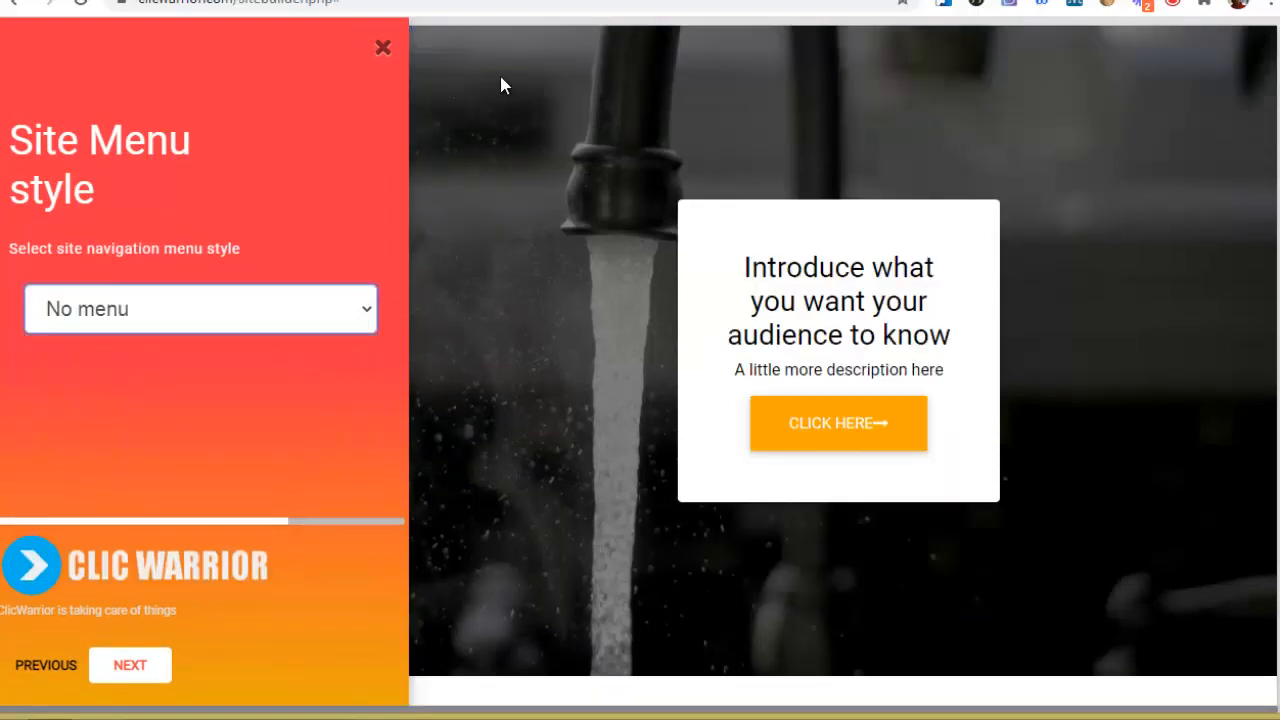
{"action": "left_click", "coordinate": [263, 305]}
{"action": "left_click", "coordinate": [243, 525]}
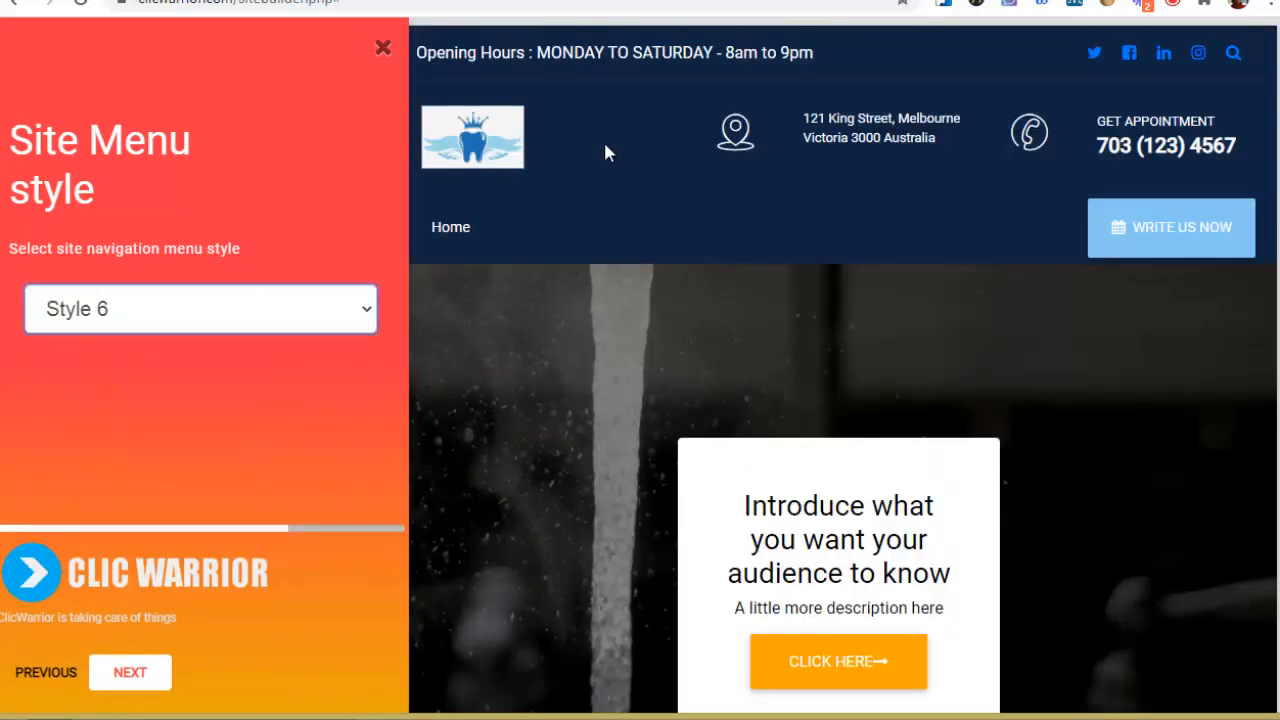
{"action": "left_click", "coordinate": [222, 315]}
{"action": "left_click", "coordinate": [124, 548]}
- Set the site navigation menu to Style 5 and continue to the font pair selection
{"action": "left_click", "coordinate": [278, 316]}
{"action": "left_click", "coordinate": [184, 500]}
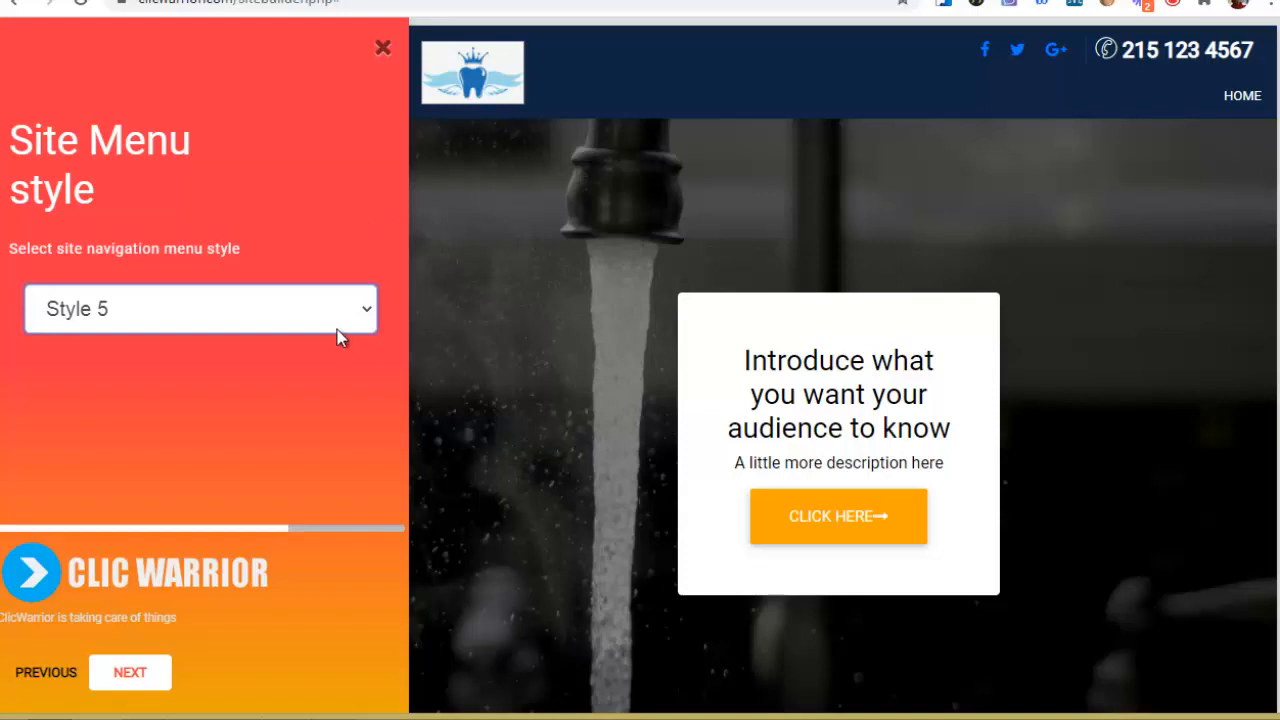
{"action": "left_click", "coordinate": [128, 678]}
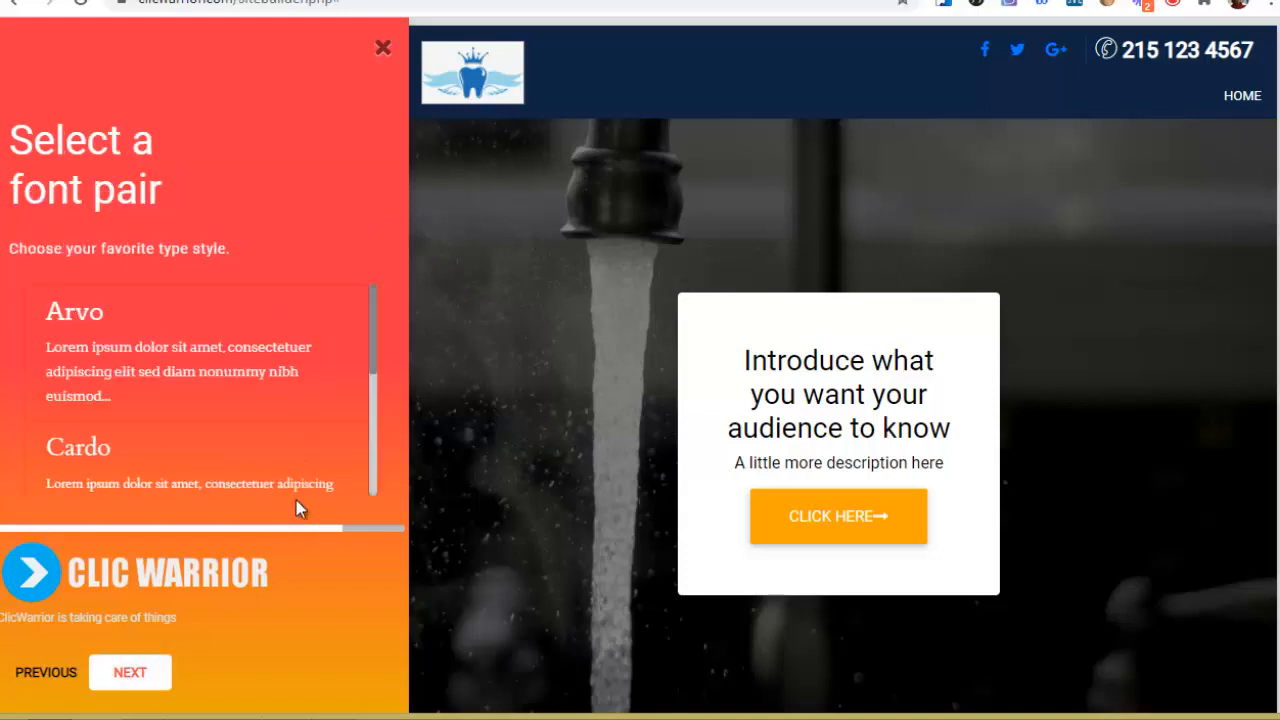
- Try the Arvo and Cardo font pairs on the site
{"action": "left_click", "coordinate": [220, 370]}
{"action": "left_click", "coordinate": [243, 450]}
{"action": "scroll", "coordinate": [246, 443], "scroll_direction": "down", "scroll_amount": 2}
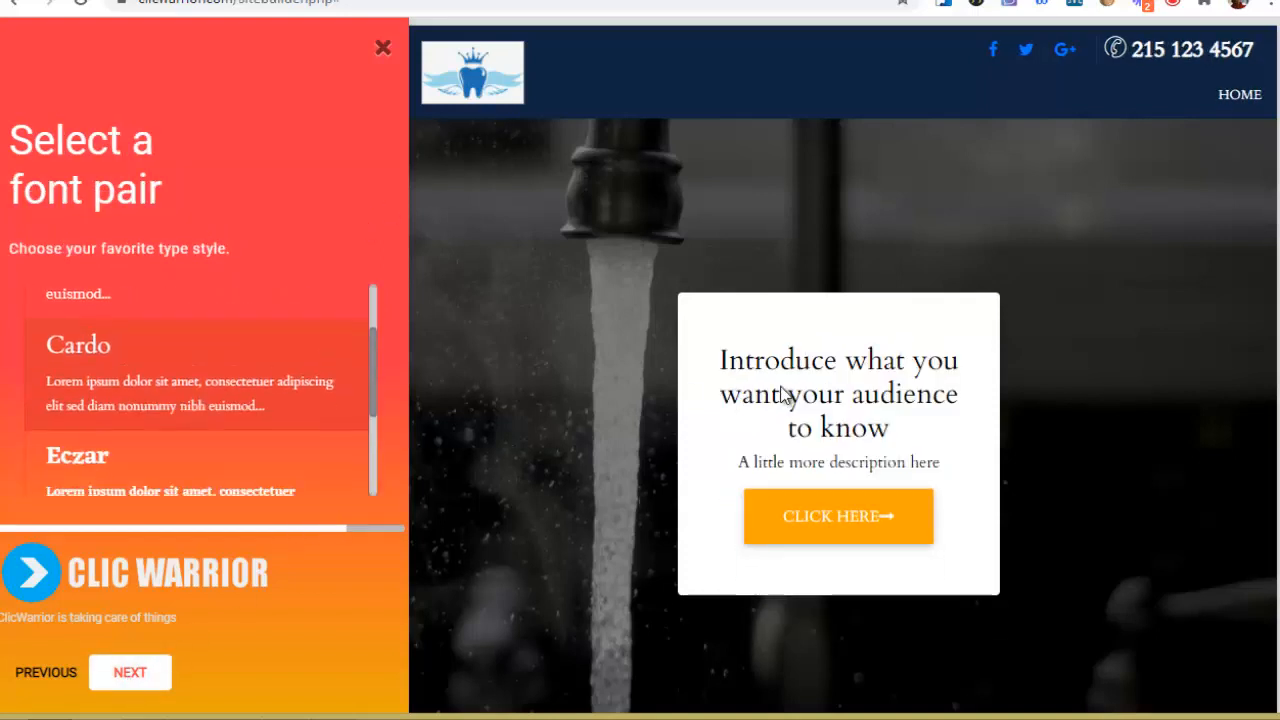
- Choose the Roboto font pair and continue to the contact details
{"action": "scroll", "coordinate": [250, 440], "scroll_direction": "down", "scroll_amount": 5}
{"action": "left_click", "coordinate": [200, 452]}
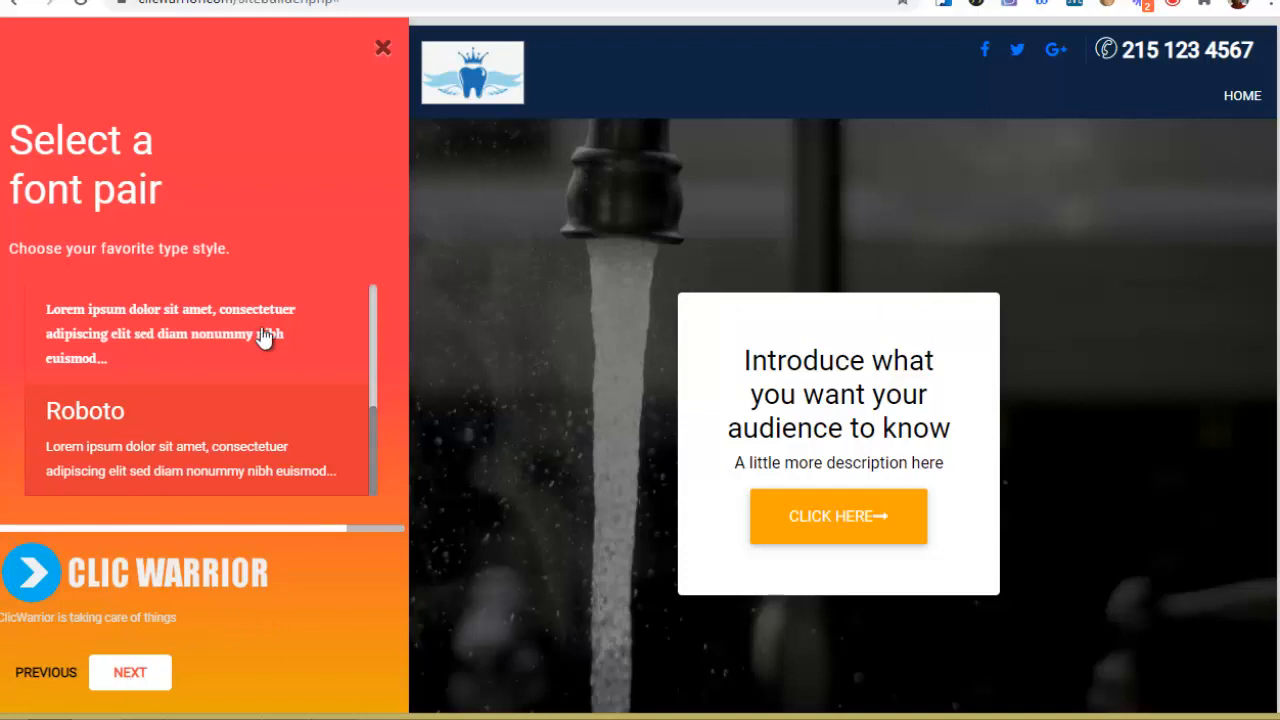
{"action": "left_click", "coordinate": [137, 677]}
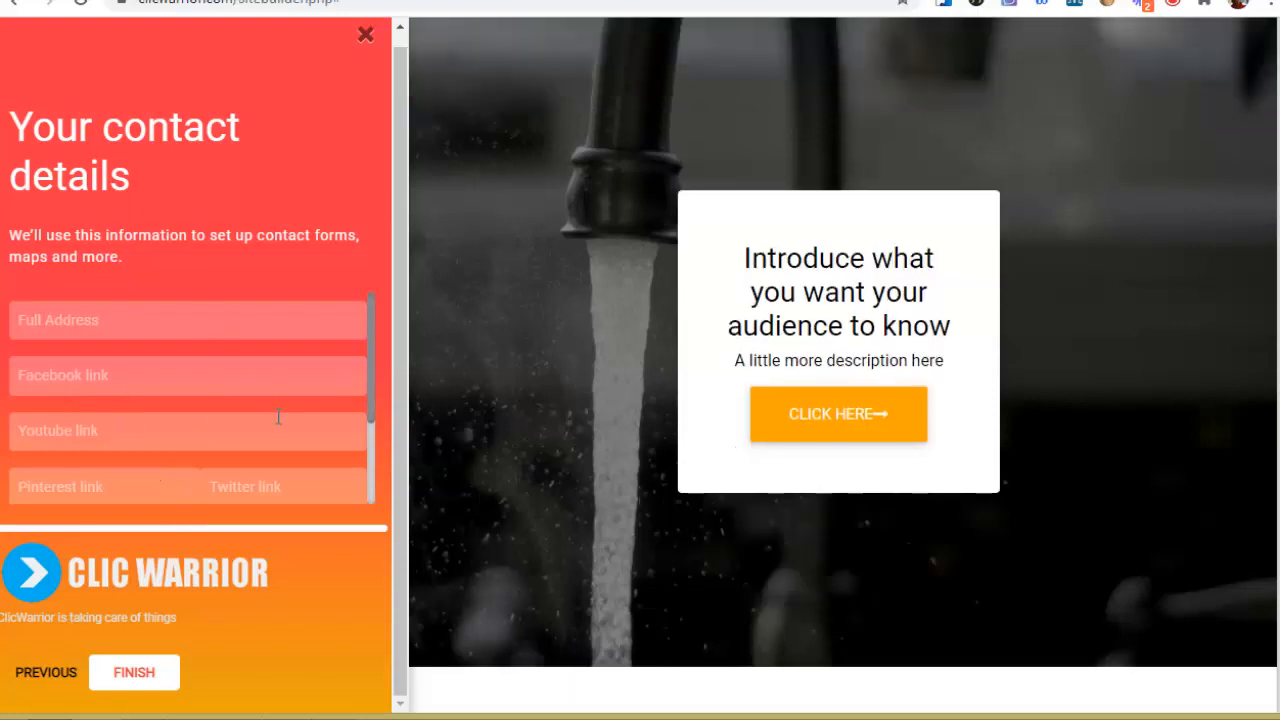
- Leave the contact details blank and finish the site wizard
{"action": "scroll", "coordinate": [229, 451], "scroll_direction": "down", "scroll_amount": 2}
{"action": "scroll", "coordinate": [235, 420], "scroll_direction": "up", "scroll_amount": 2}
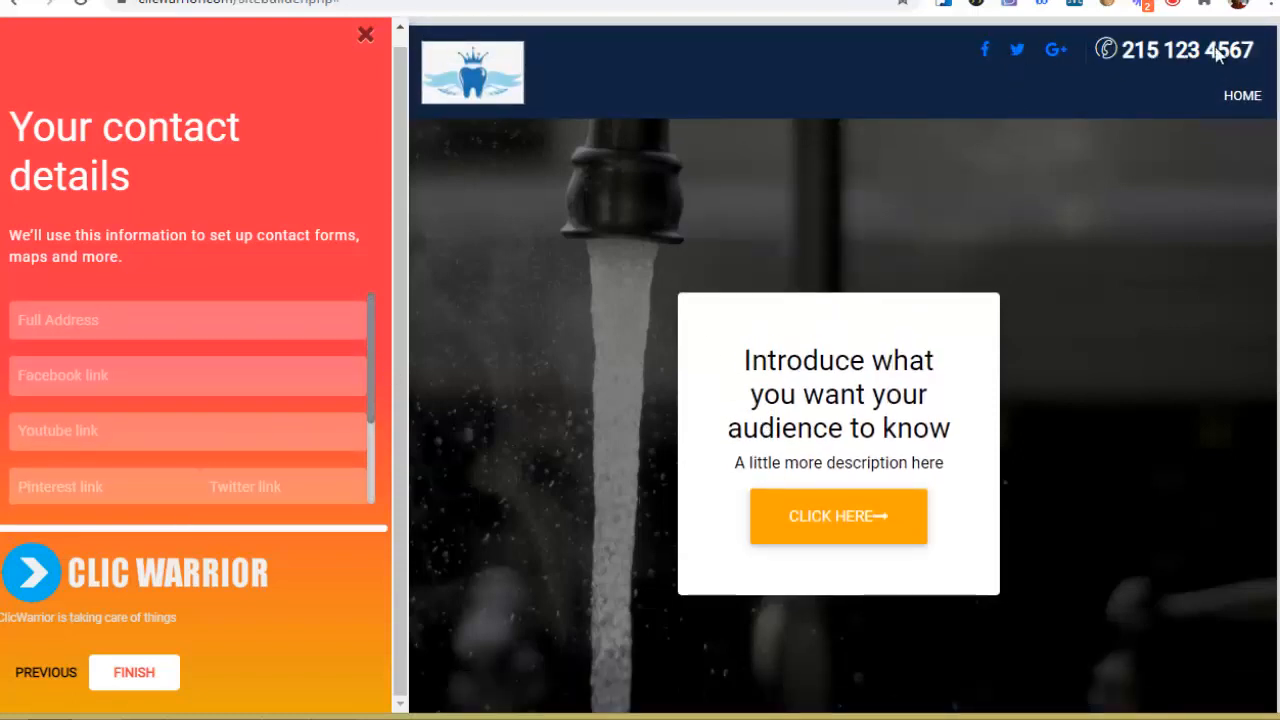
{"action": "left_click", "coordinate": [157, 672]}
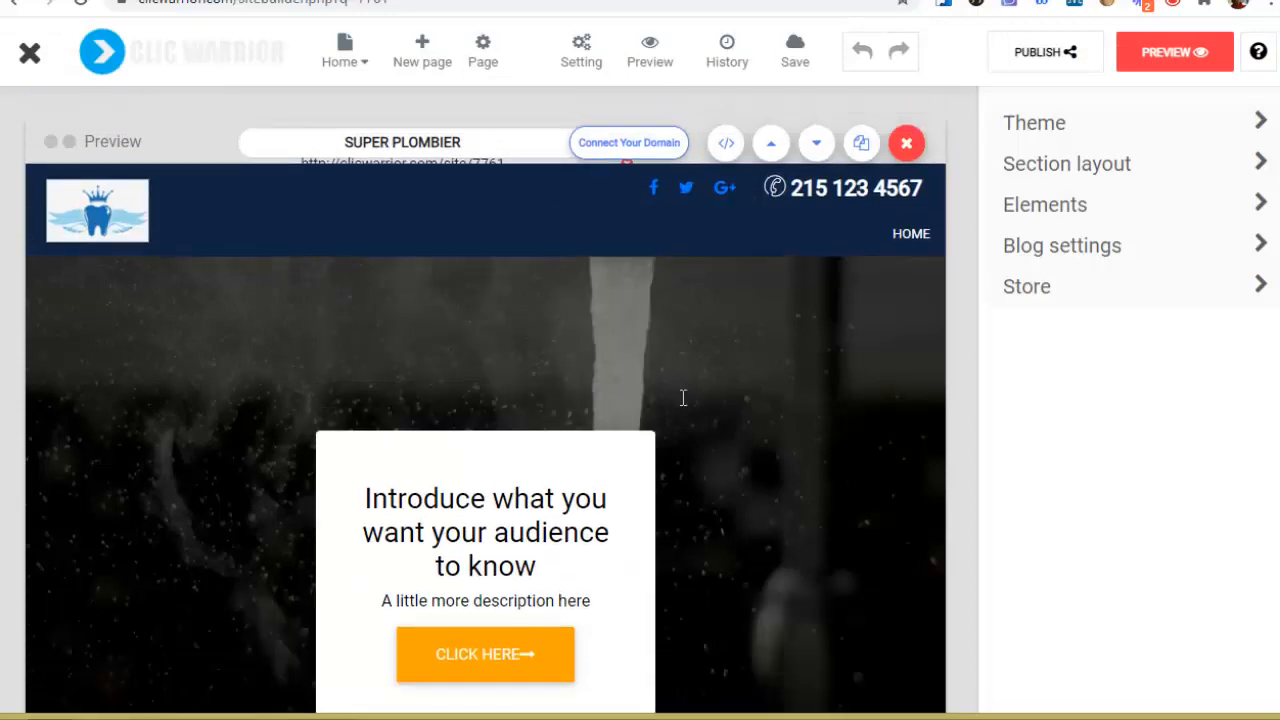
- Replace the heading in the cover image's white card with "bienvenue"
{"action": "scroll", "coordinate": [572, 284], "scroll_direction": "down", "scroll_amount": 2}
{"action": "left_click", "coordinate": [472, 357]}
{"action": "key", "text": "ctrl+a"}
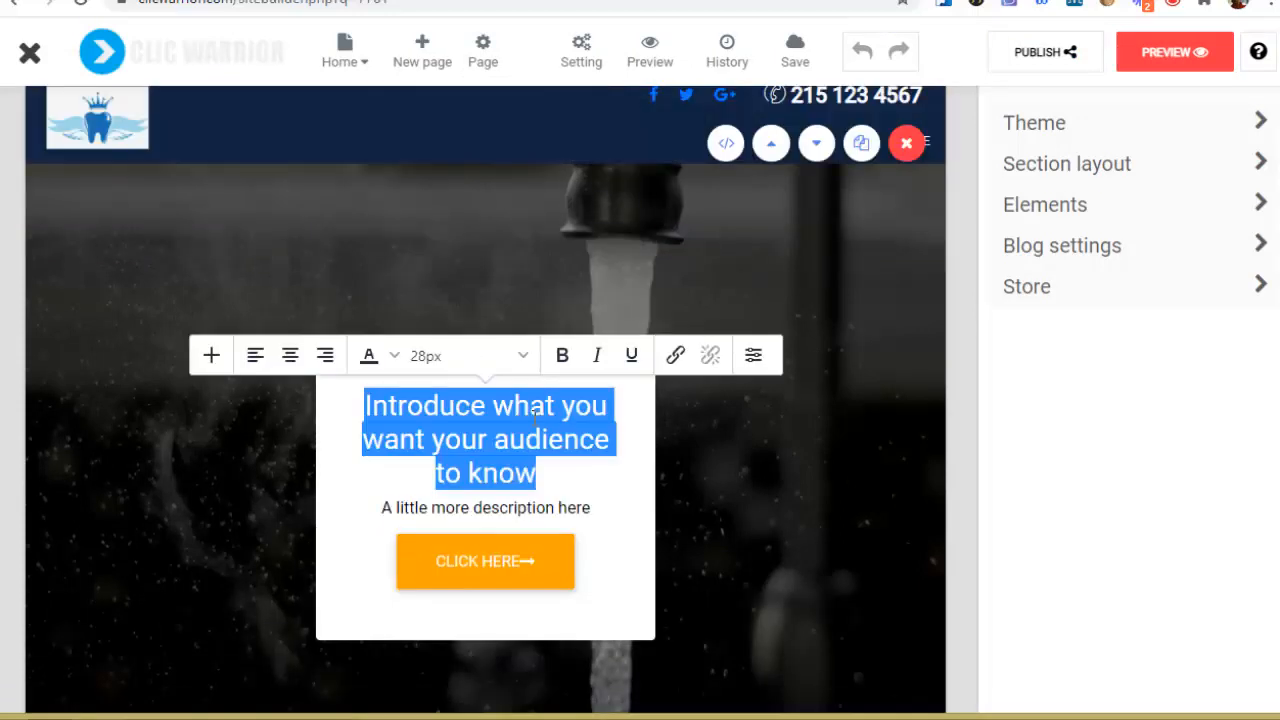
{"action": "type", "text": "bienvenu"}
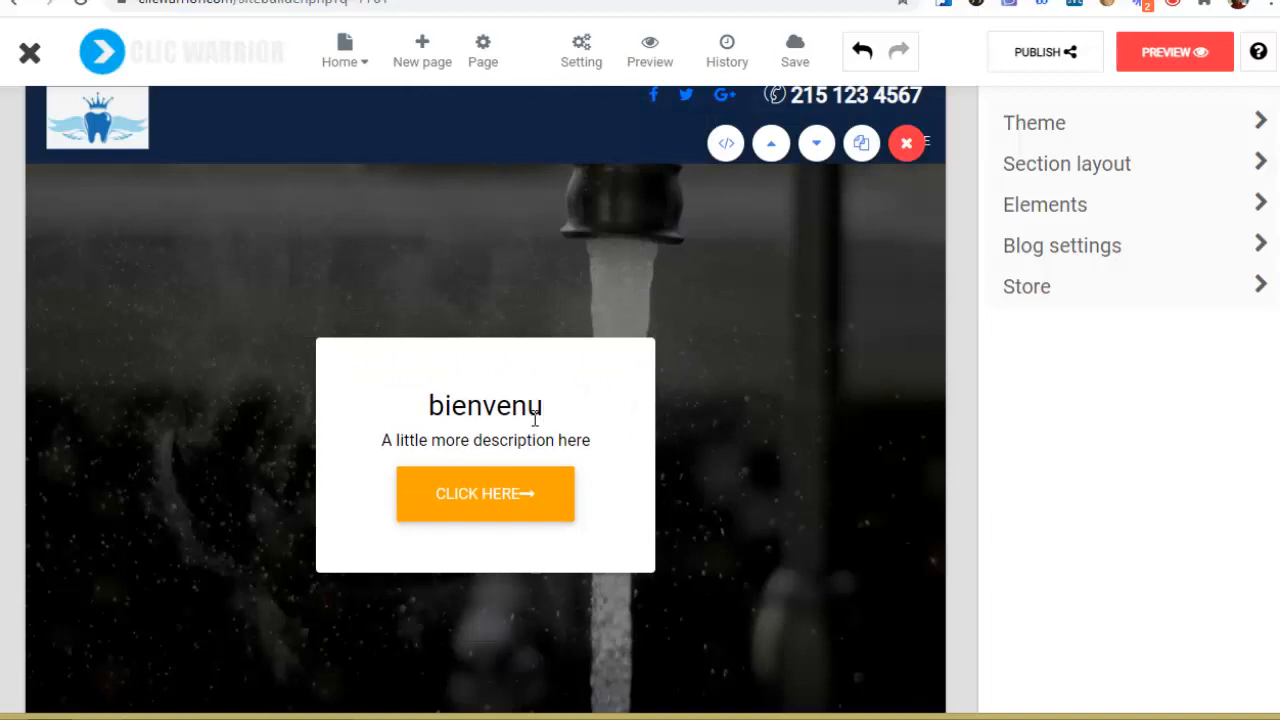
{"action": "type", "text": "e"}
- Add the green Banner section with the dashboard picture from the section elements to the home page
{"action": "left_click", "coordinate": [1068, 207]}
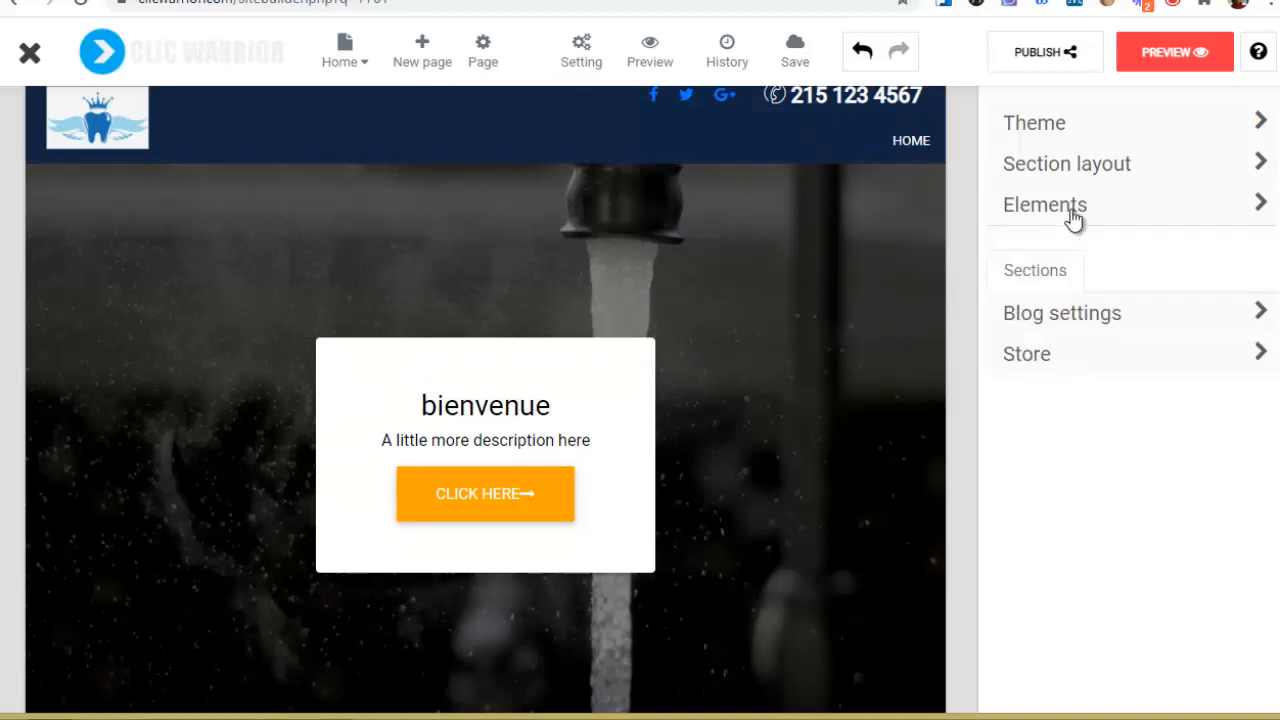
{"action": "scroll", "coordinate": [1123, 335], "scroll_direction": "down", "scroll_amount": 2}
{"action": "scroll", "coordinate": [686, 345], "scroll_direction": "down", "scroll_amount": 5}
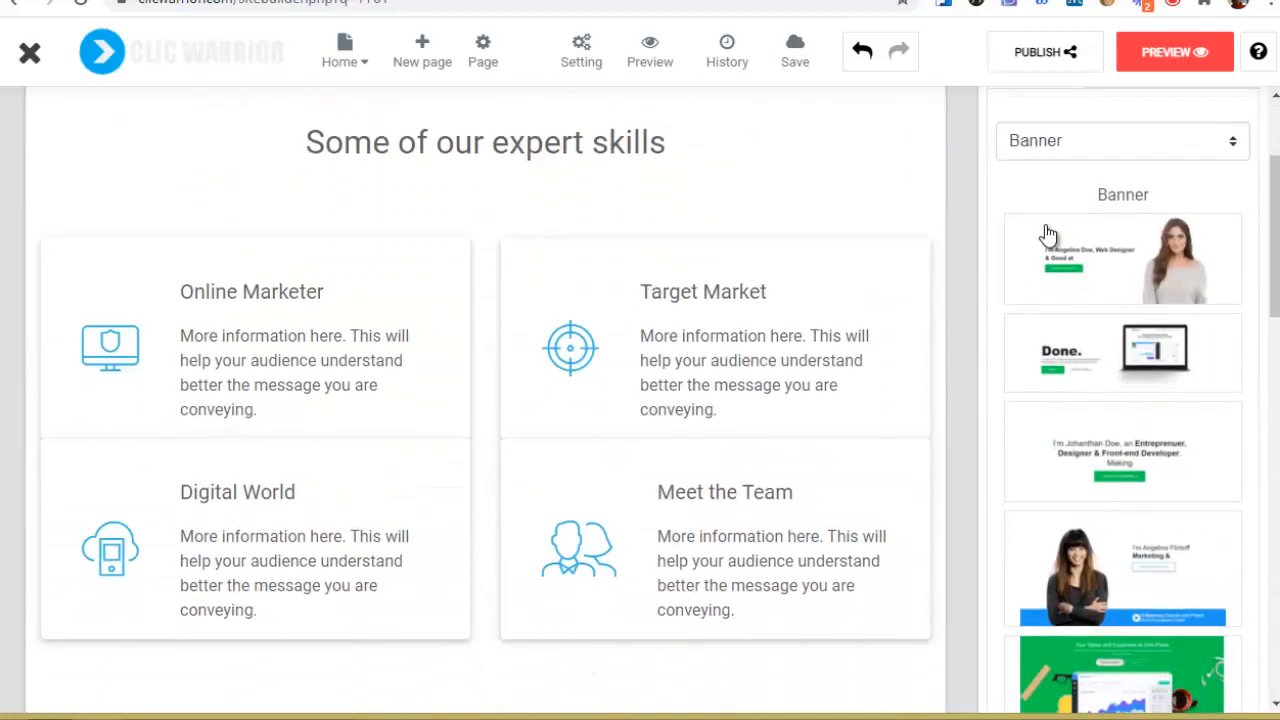
{"action": "scroll", "coordinate": [1127, 562], "scroll_direction": "down", "scroll_amount": 3}
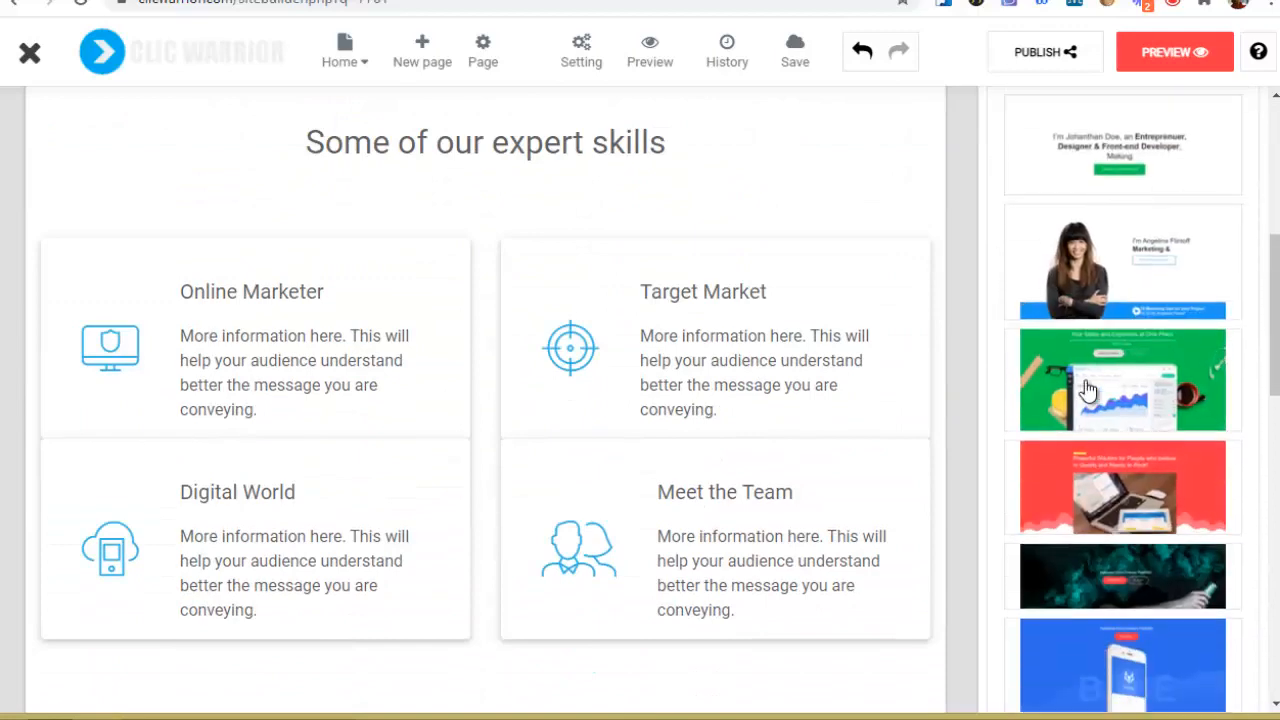
{"action": "left_click", "coordinate": [1122, 380]}
{"action": "scroll", "coordinate": [715, 343], "scroll_direction": "down", "scroll_amount": 2}
{"action": "scroll", "coordinate": [715, 343], "scroll_direction": "up", "scroll_amount": 4}
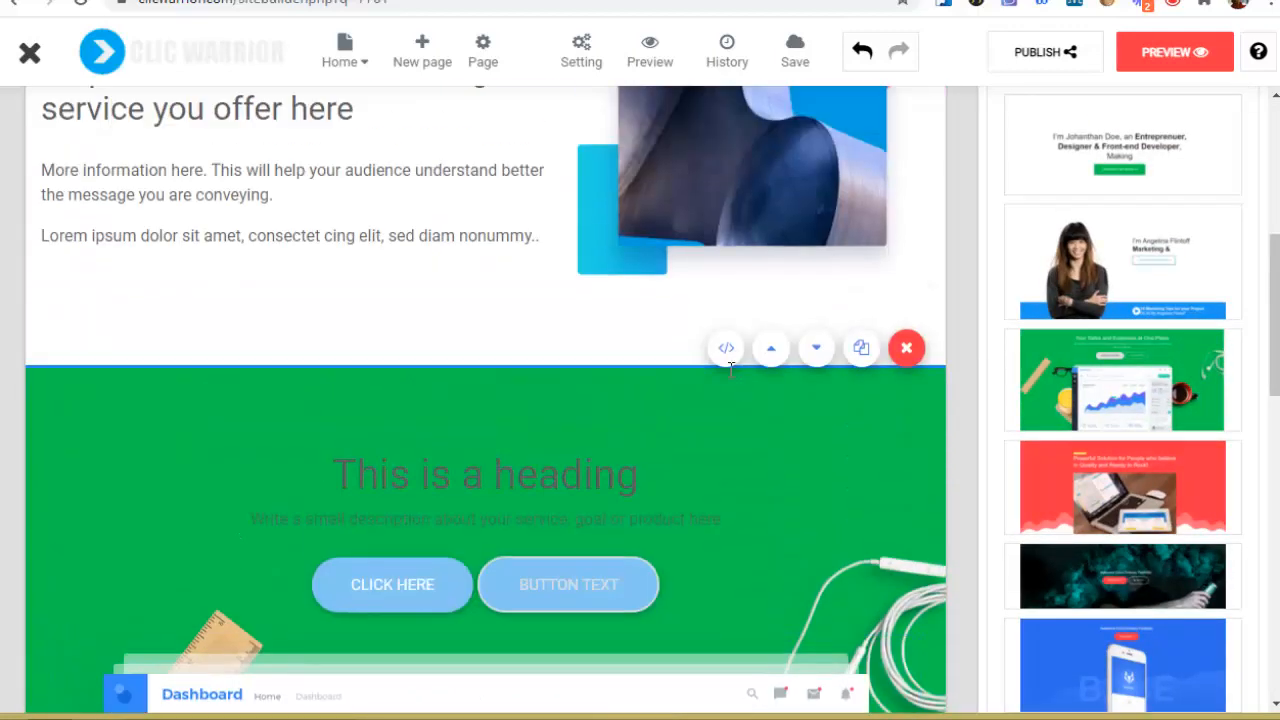
- View the HTML code of the green banner section and close it without changes
{"action": "left_click", "coordinate": [727, 349]}
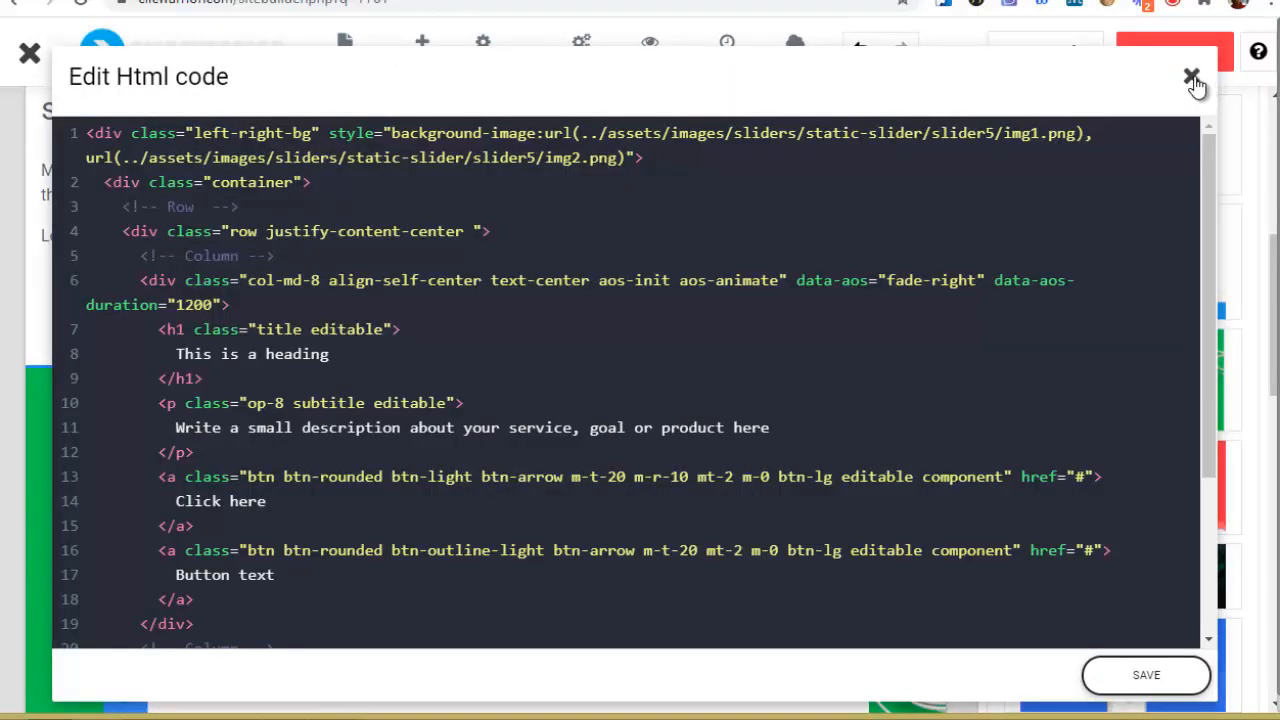
{"action": "left_click", "coordinate": [1192, 78]}
{"action": "scroll", "coordinate": [519, 300], "scroll_direction": "down", "scroll_amount": 2}
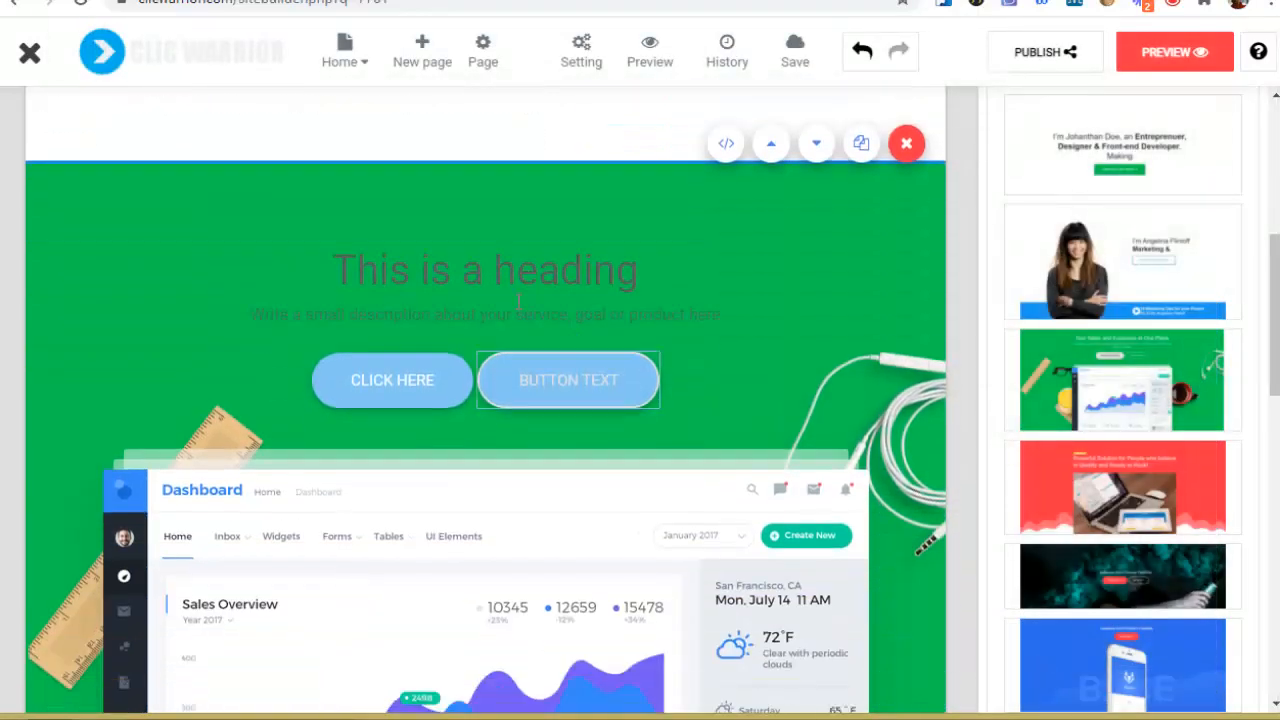
- Replace the green banner's dashboard picture with the Mario figurine photo found by searching the image library for "plumber"
{"action": "scroll", "coordinate": [517, 380], "scroll_direction": "down", "scroll_amount": 2}
{"action": "left_click", "coordinate": [428, 373]}
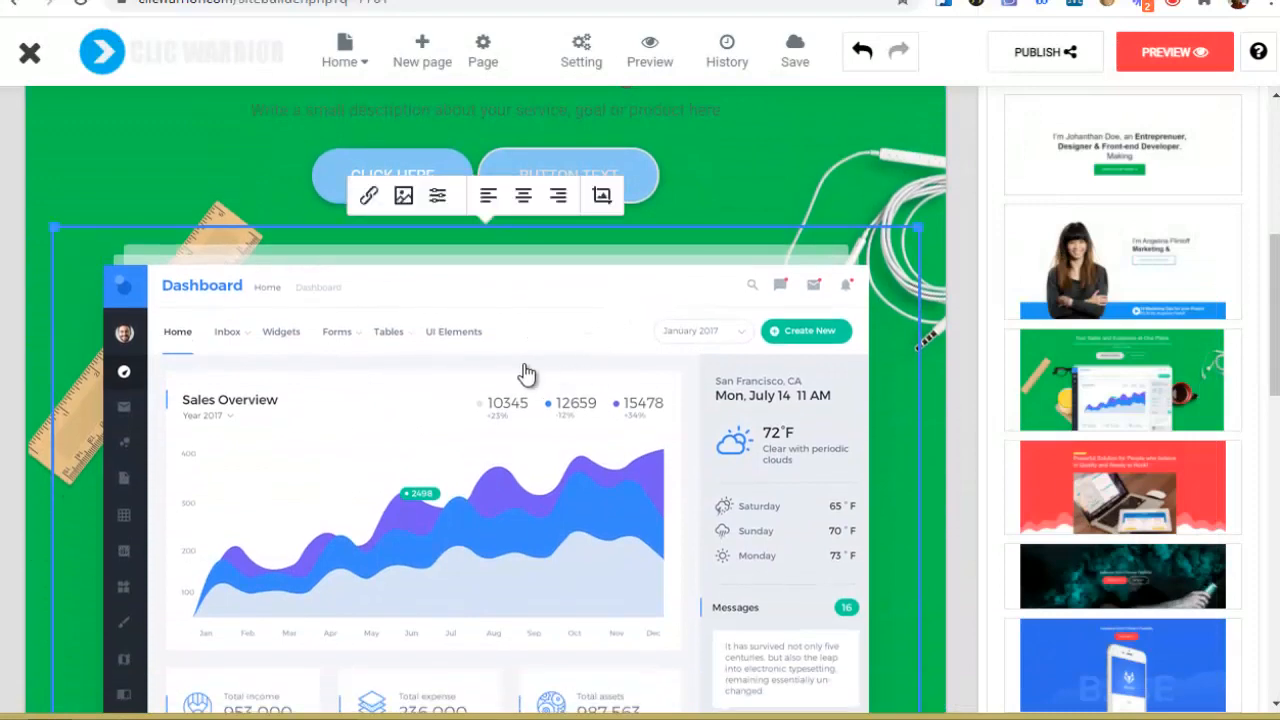
{"action": "scroll", "coordinate": [530, 380], "scroll_direction": "down", "scroll_amount": 3}
{"action": "scroll", "coordinate": [607, 378], "scroll_direction": "up", "scroll_amount": 4}
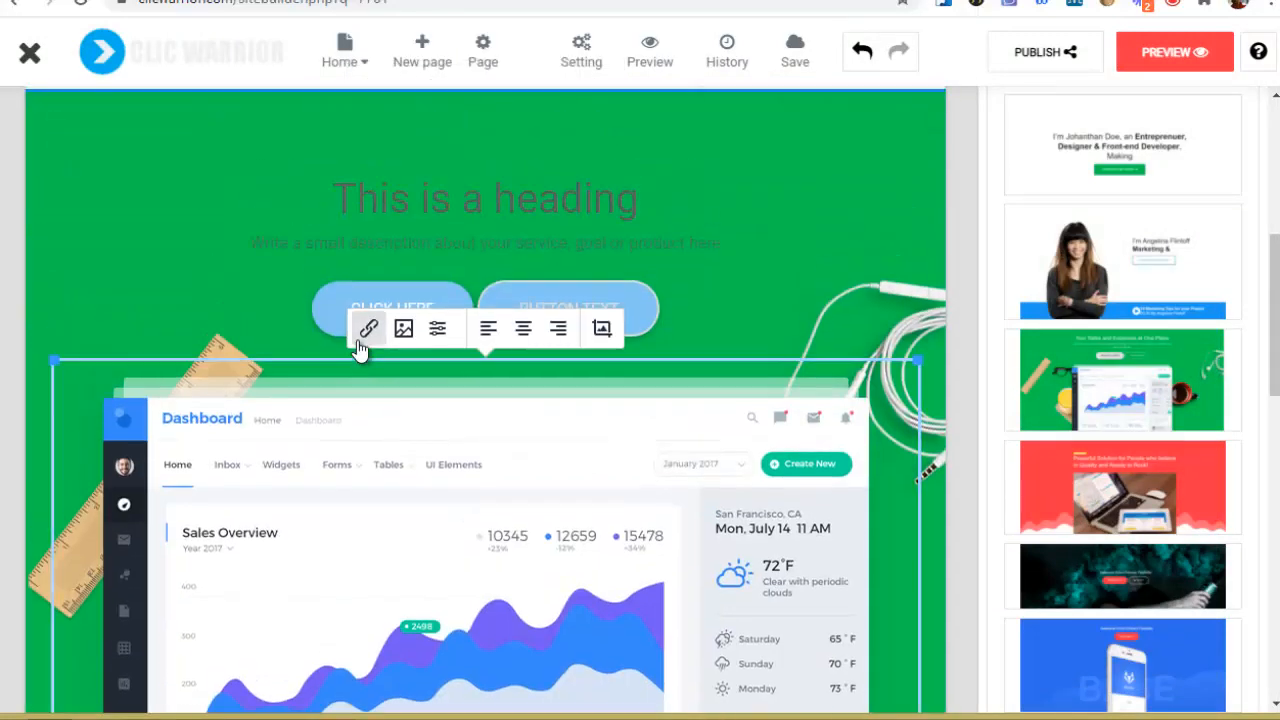
{"action": "left_click", "coordinate": [444, 331]}
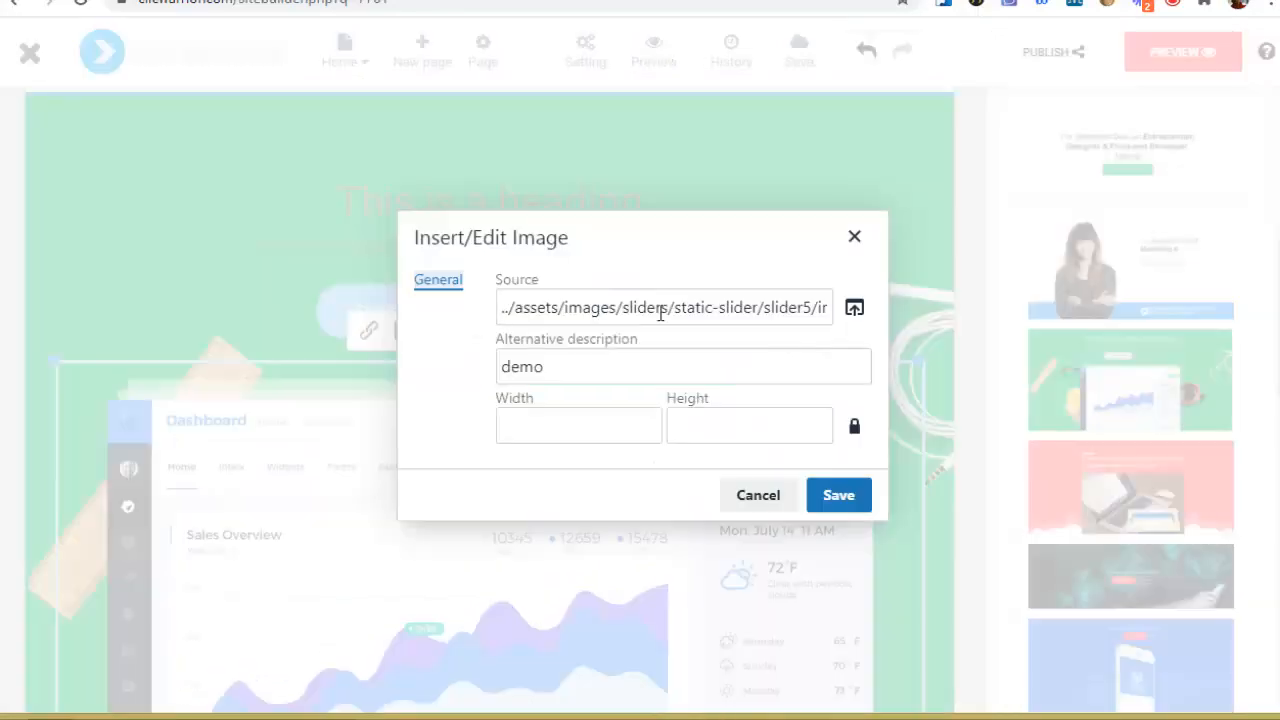
{"action": "left_click", "coordinate": [854, 307]}
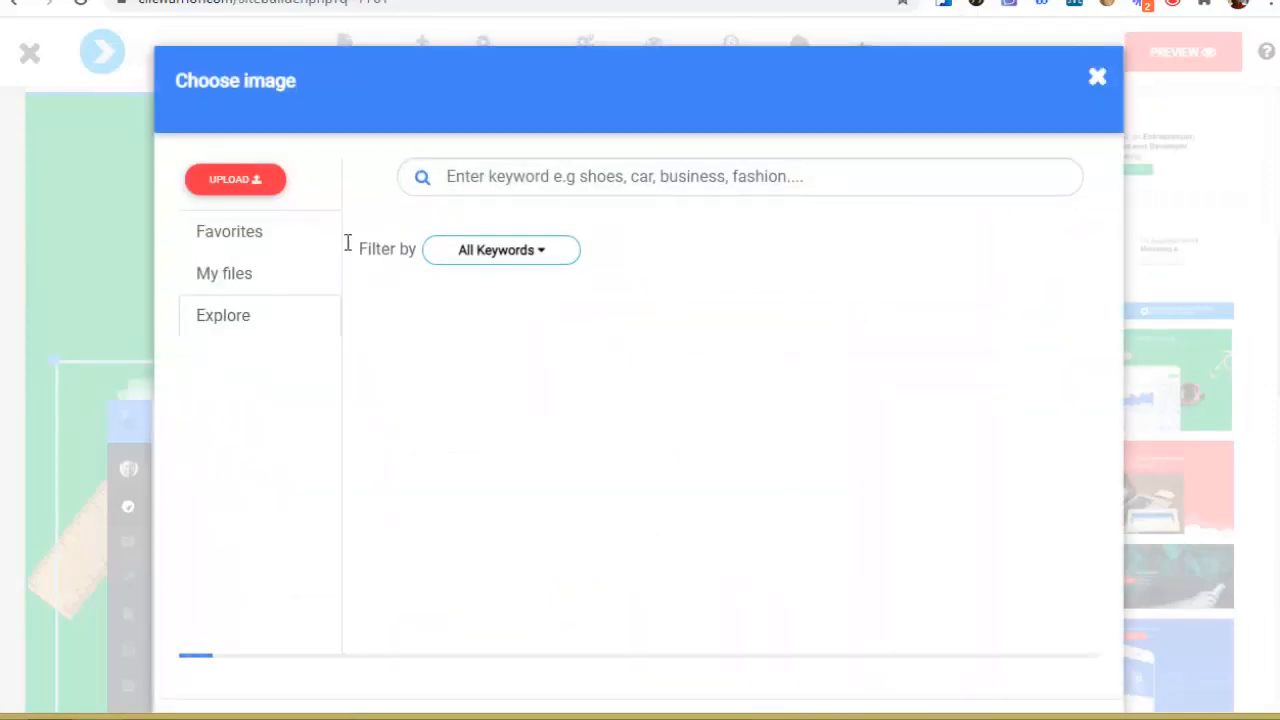
{"action": "left_click", "coordinate": [520, 176]}
{"action": "type", "text": "plumber"}
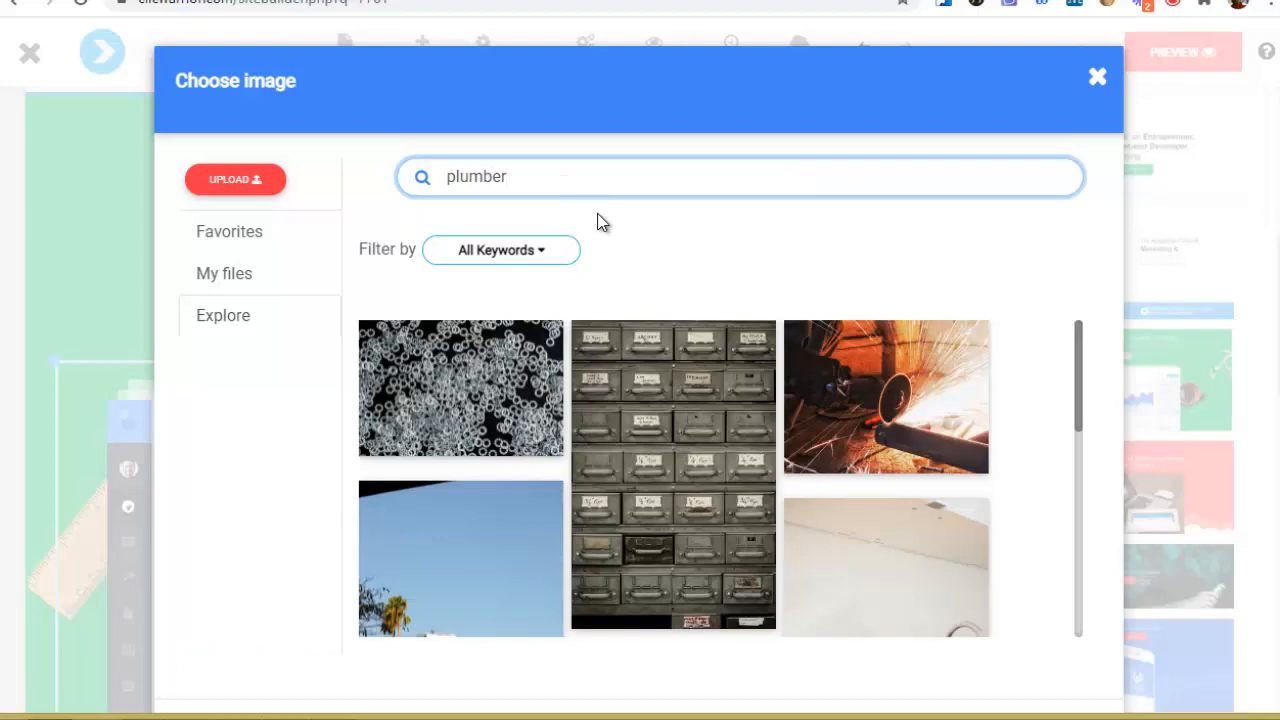
{"action": "scroll", "coordinate": [646, 371], "scroll_direction": "down", "scroll_amount": 10}
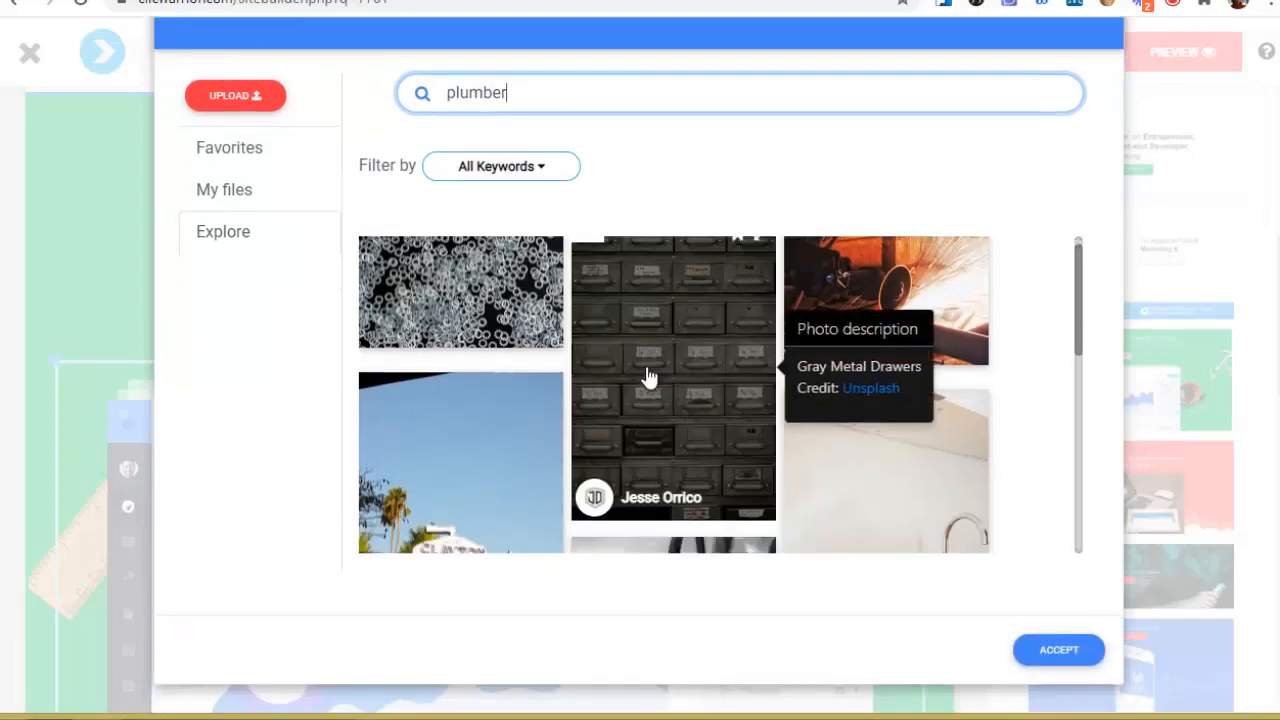
{"action": "left_click", "coordinate": [490, 443]}
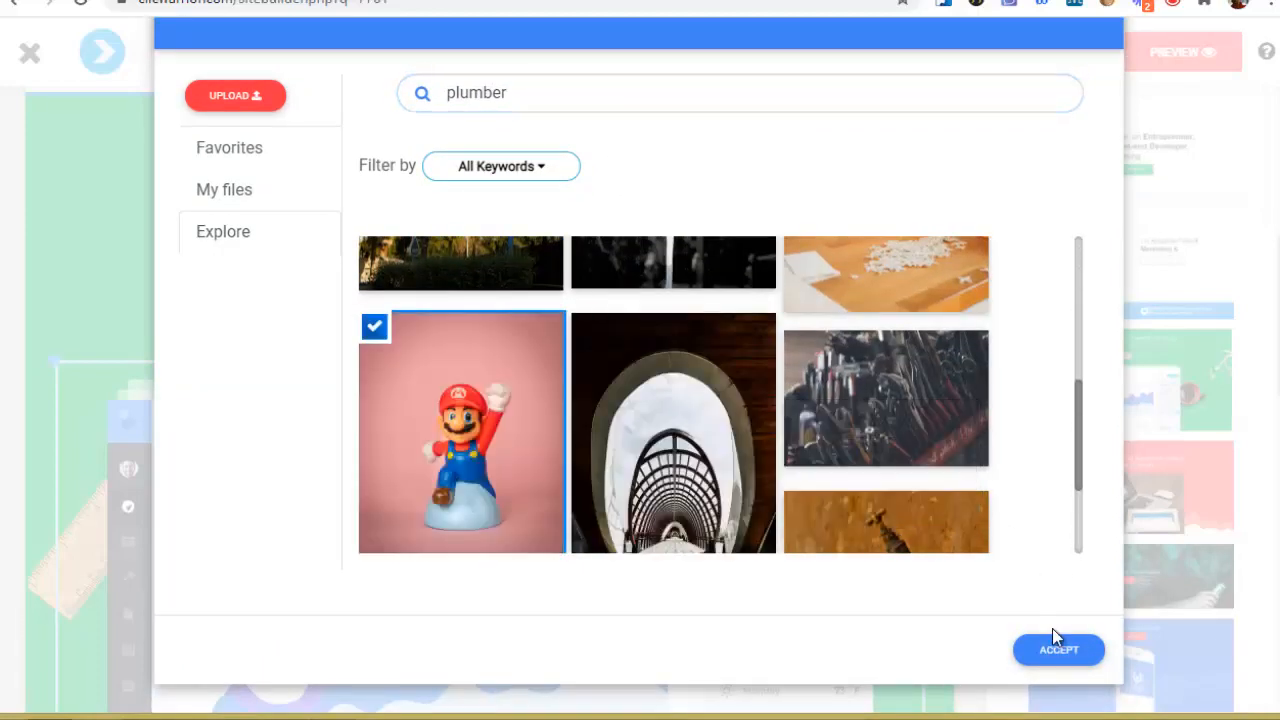
{"action": "left_click", "coordinate": [1062, 652]}
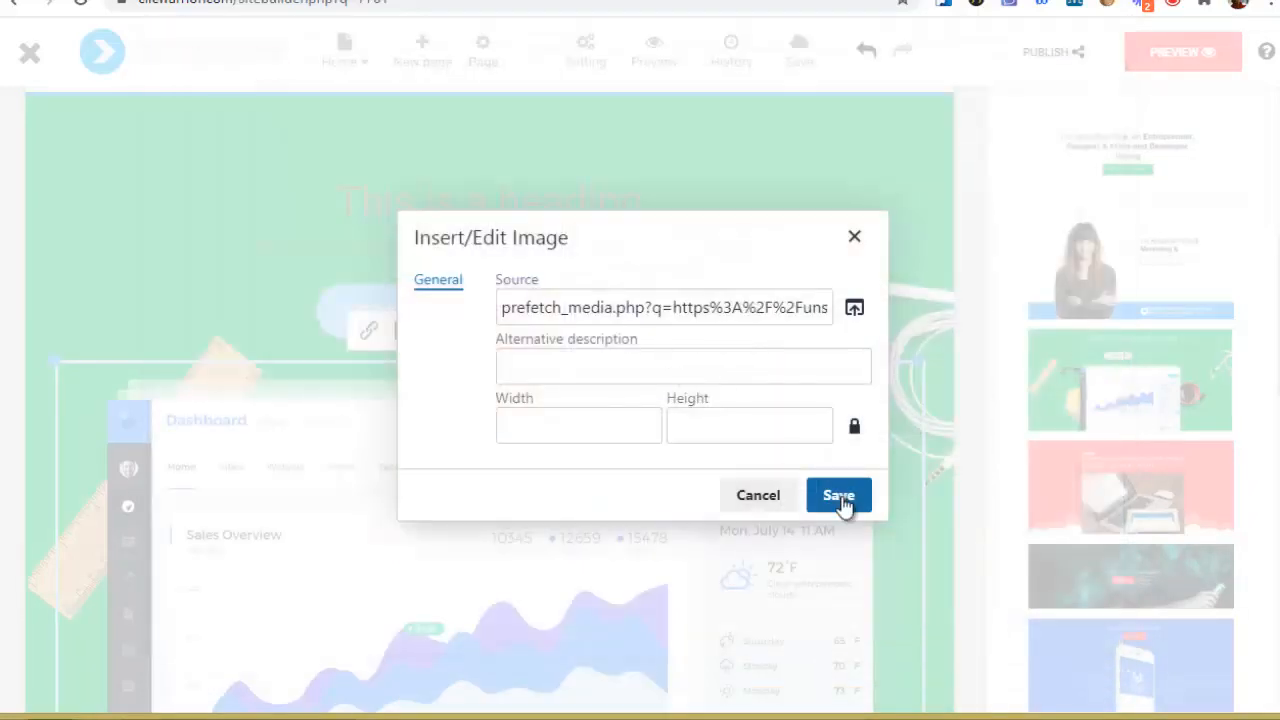
{"action": "left_click", "coordinate": [840, 497]}
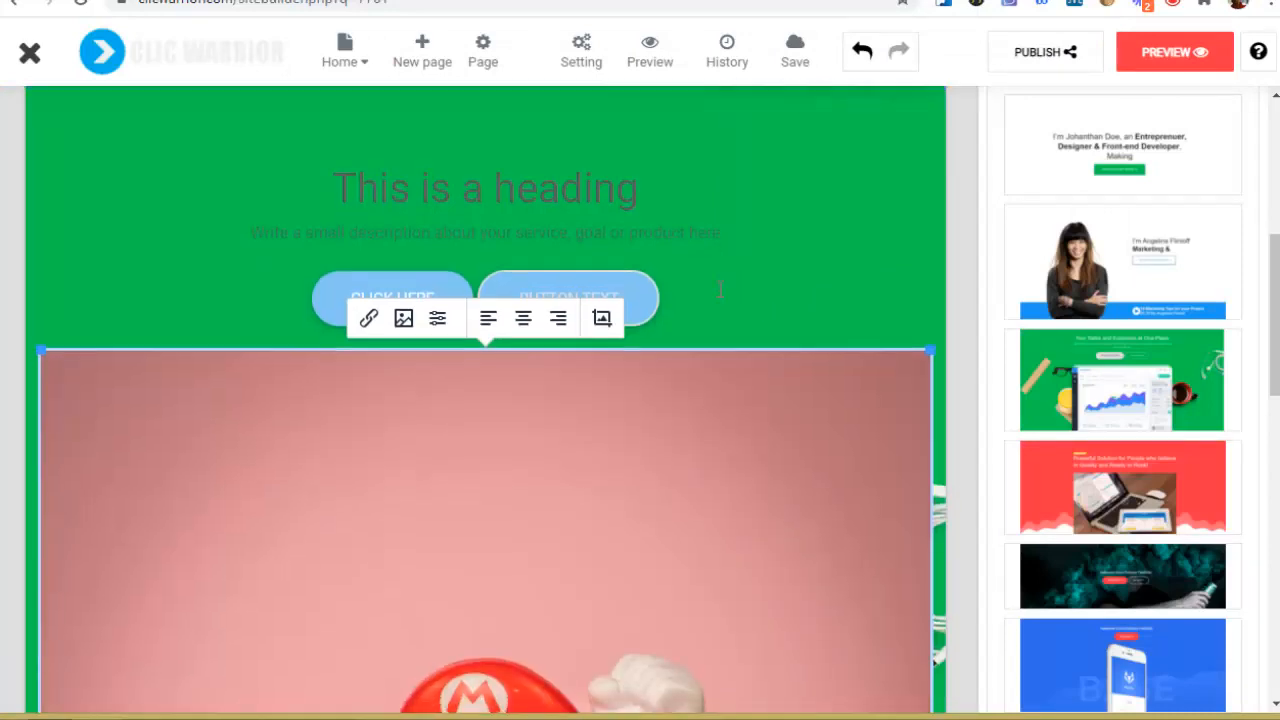
- Shrink the Mario figurine photo in the green banner to a little over half of the banner's width
{"action": "scroll", "coordinate": [697, 309], "scroll_direction": "down", "scroll_amount": 8}
{"action": "scroll", "coordinate": [566, 308], "scroll_direction": "down", "scroll_amount": 1}
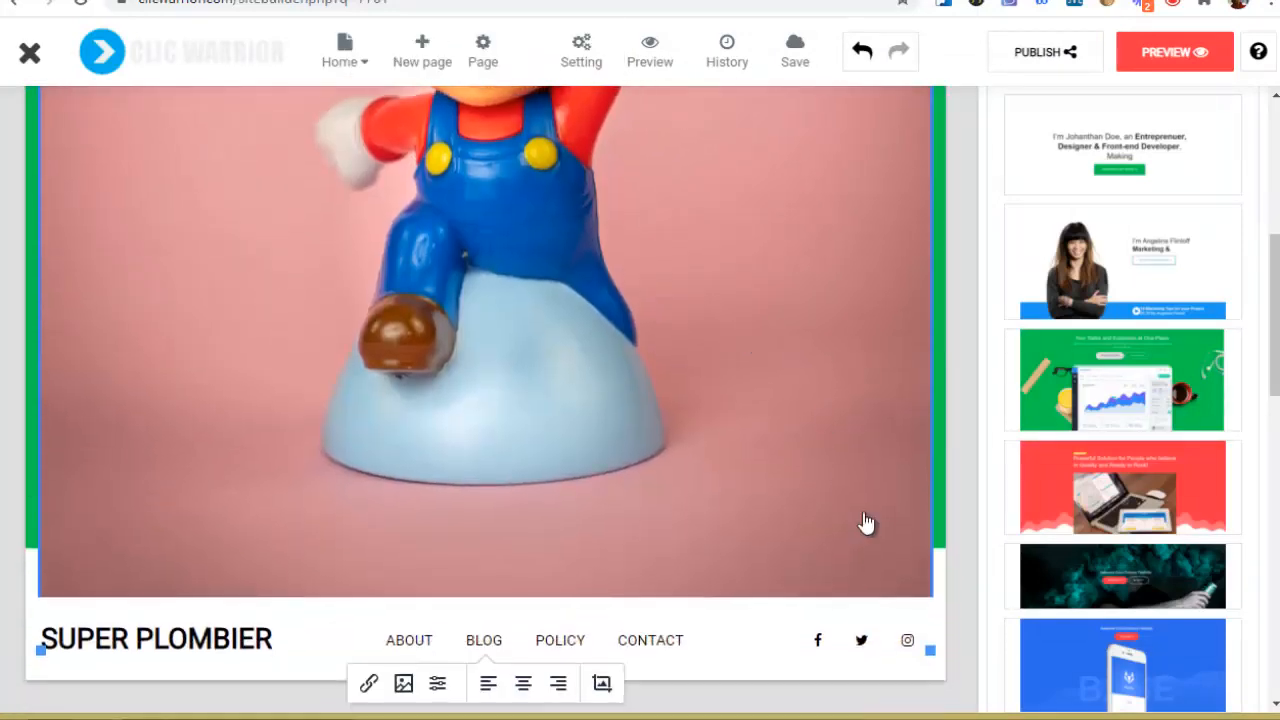
{"action": "scroll", "coordinate": [878, 412], "scroll_direction": "up", "scroll_amount": 7}
{"action": "scroll", "coordinate": [879, 412], "scroll_direction": "up", "scroll_amount": 1}
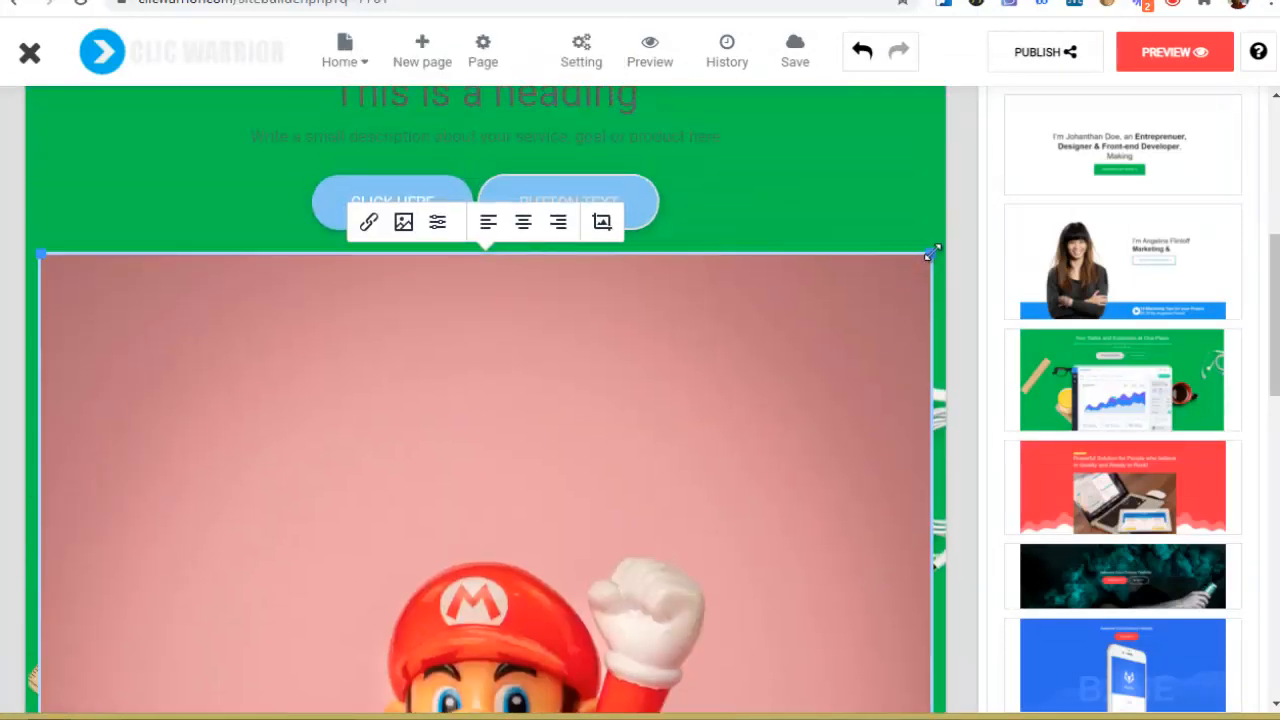
{"action": "left_click_drag", "start_coordinate": [930, 254], "coordinate": [795, 378]}
{"action": "scroll", "coordinate": [780, 389], "scroll_direction": "down", "scroll_amount": 5}
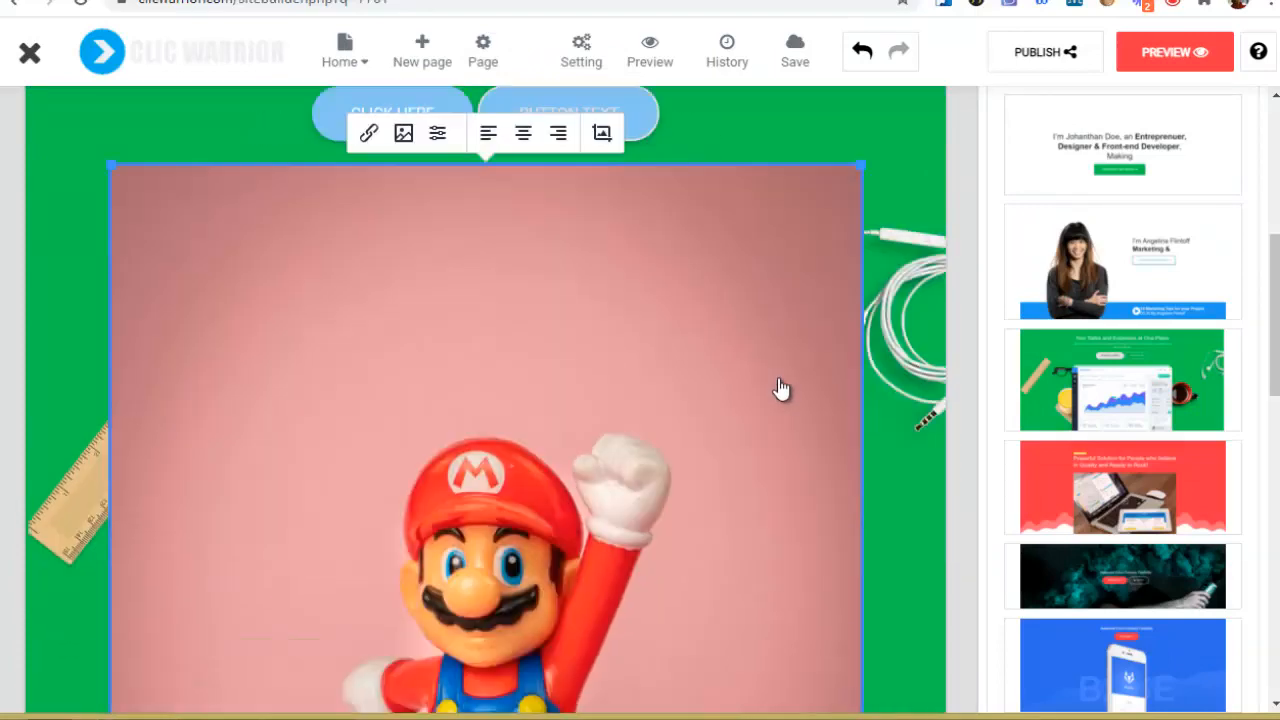
{"action": "scroll", "coordinate": [810, 420], "scroll_direction": "up", "scroll_amount": 6}
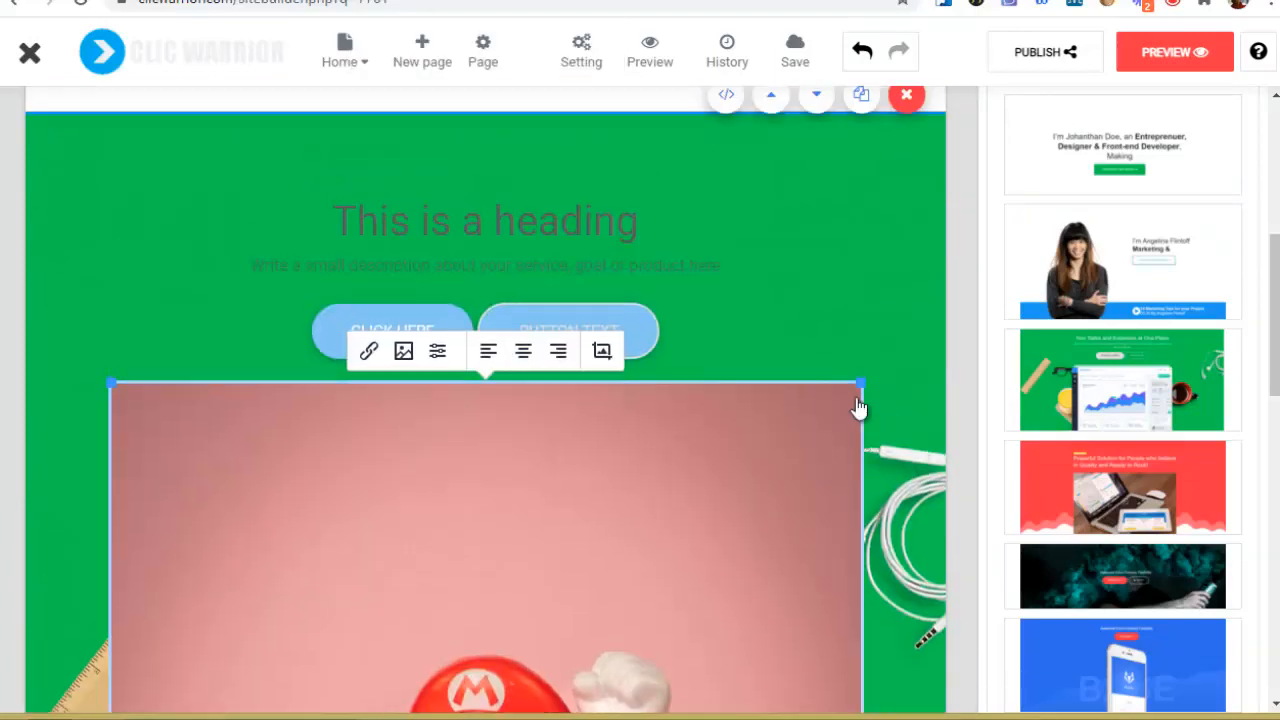
{"action": "left_click_drag", "start_coordinate": [859, 383], "coordinate": [777, 463]}
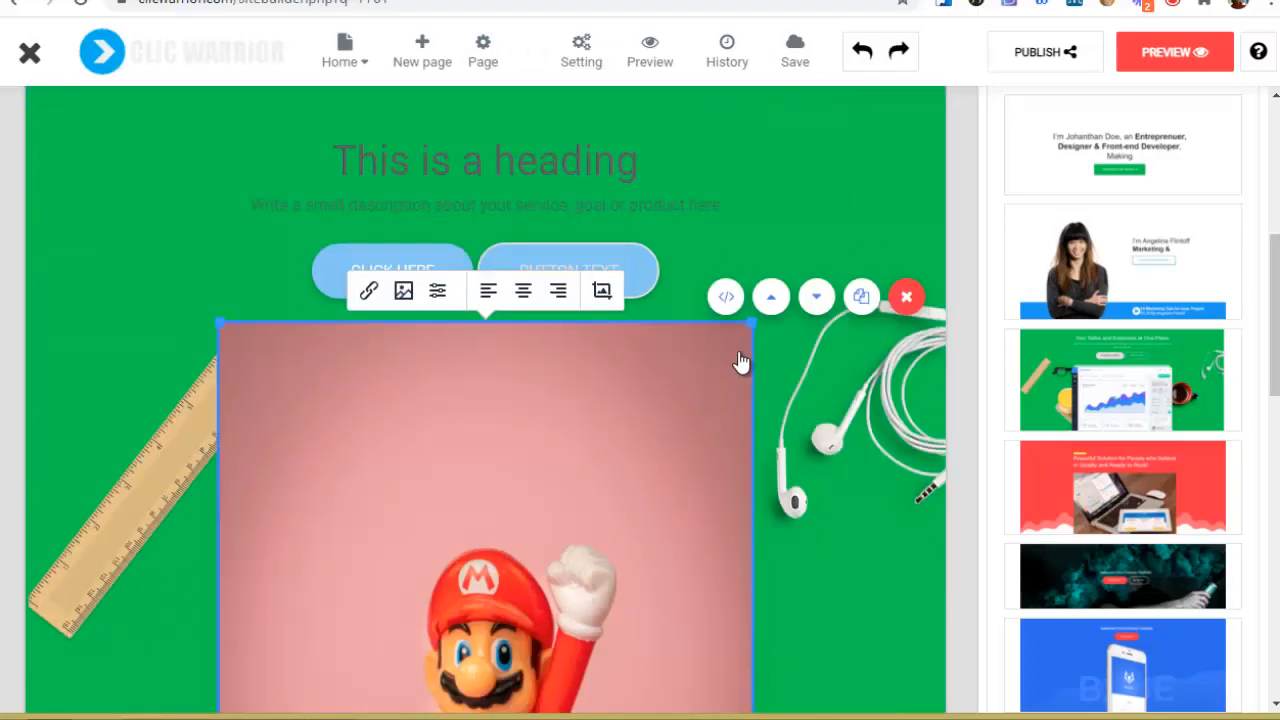
{"action": "left_click_drag", "start_coordinate": [754, 322], "coordinate": [736, 350]}
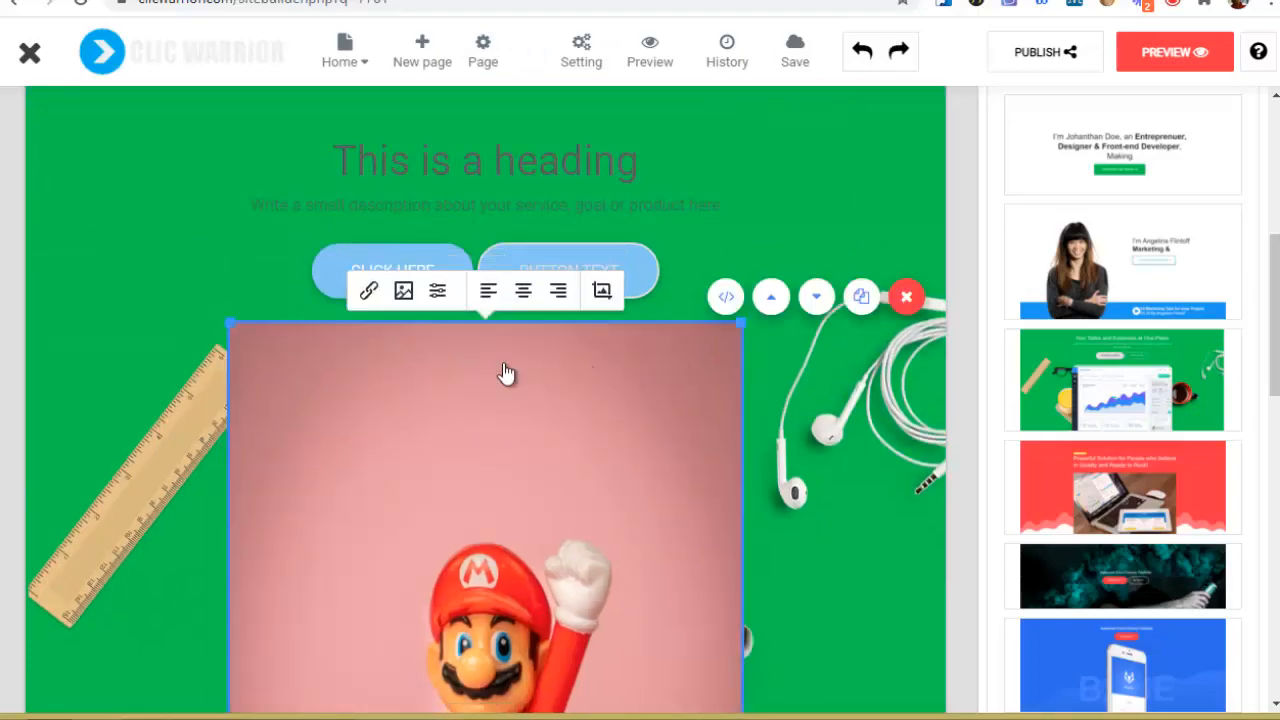
{"action": "scroll", "coordinate": [657, 429], "scroll_direction": "up", "scroll_amount": 6}
{"action": "scroll", "coordinate": [657, 429], "scroll_direction": "down", "scroll_amount": 3}
{"action": "scroll", "coordinate": [1120, 319], "scroll_direction": "up", "scroll_amount": 5}
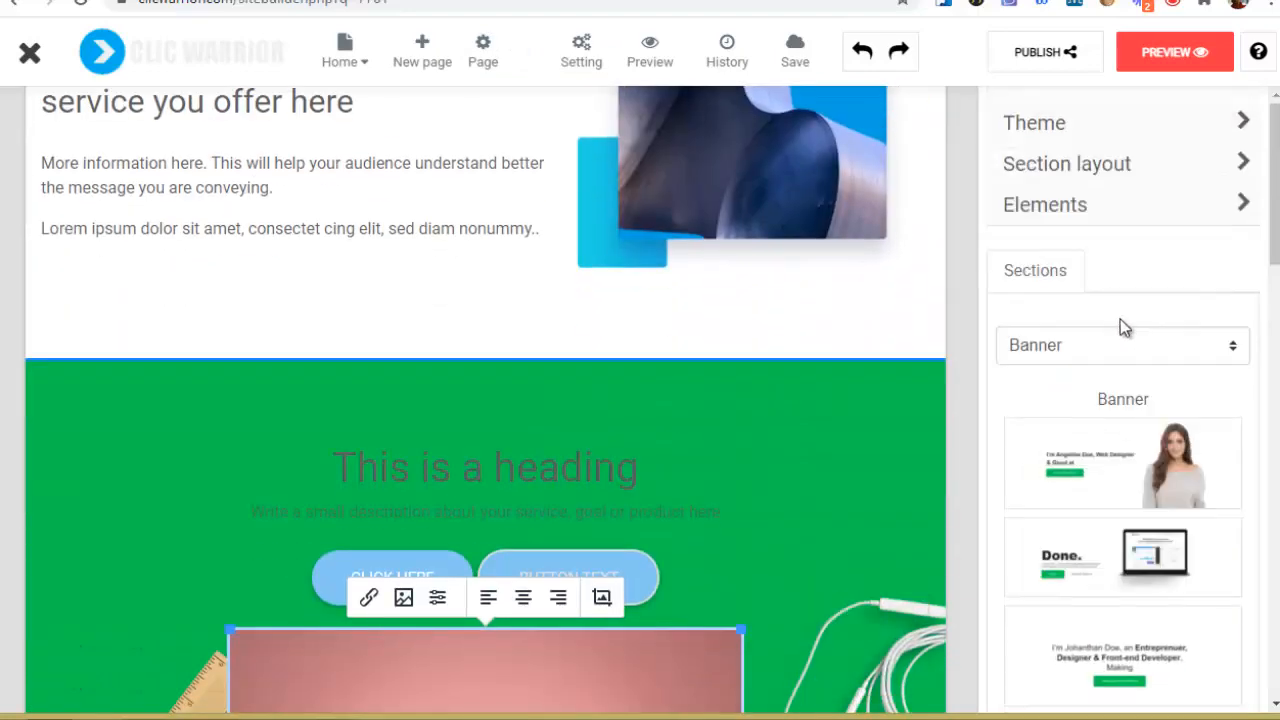
{"action": "scroll", "coordinate": [608, 403], "scroll_direction": "up", "scroll_amount": 2}
{"action": "scroll", "coordinate": [631, 372], "scroll_direction": "down", "scroll_amount": 3}
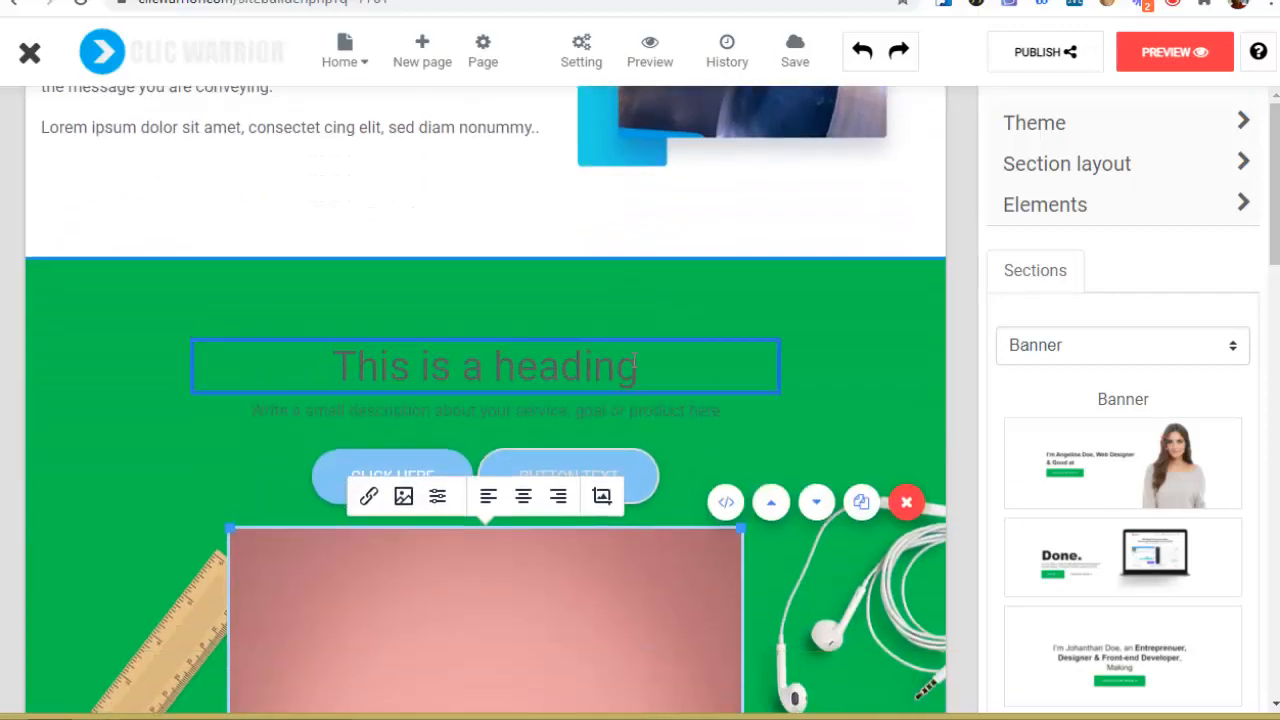
- Look through the Email, Phone and File link options for the cover card's CLICK HERE button, and close them without saving
{"action": "scroll", "coordinate": [580, 300], "scroll_direction": "up", "scroll_amount": 15}
{"action": "scroll", "coordinate": [611, 325], "scroll_direction": "up", "scroll_amount": 8}
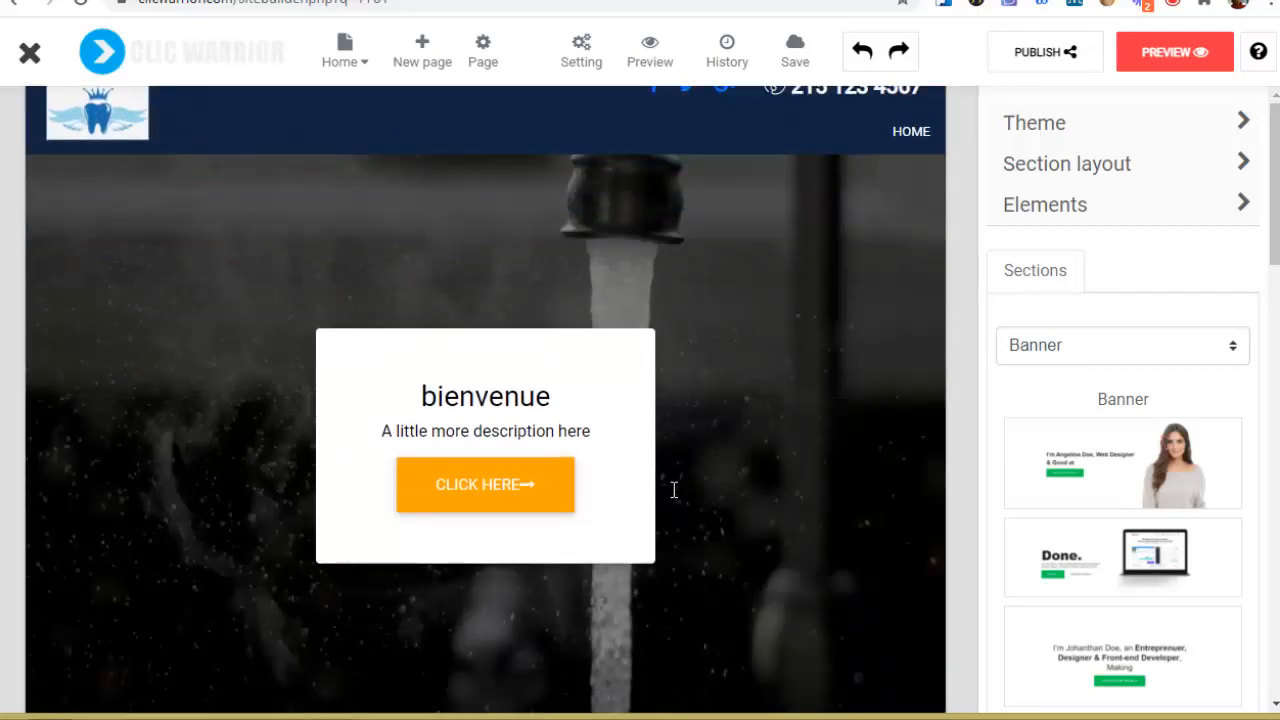
{"action": "left_click", "coordinate": [510, 489]}
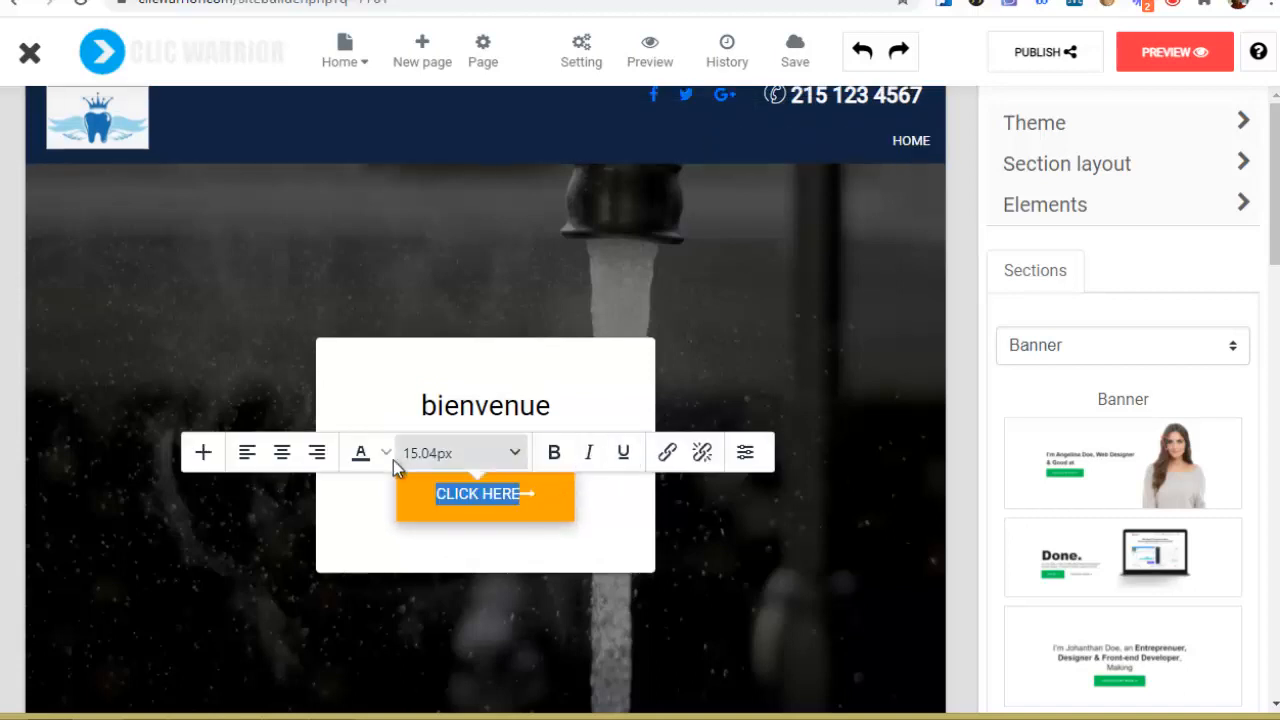
{"action": "left_click", "coordinate": [667, 452]}
{"action": "left_click", "coordinate": [855, 342]}
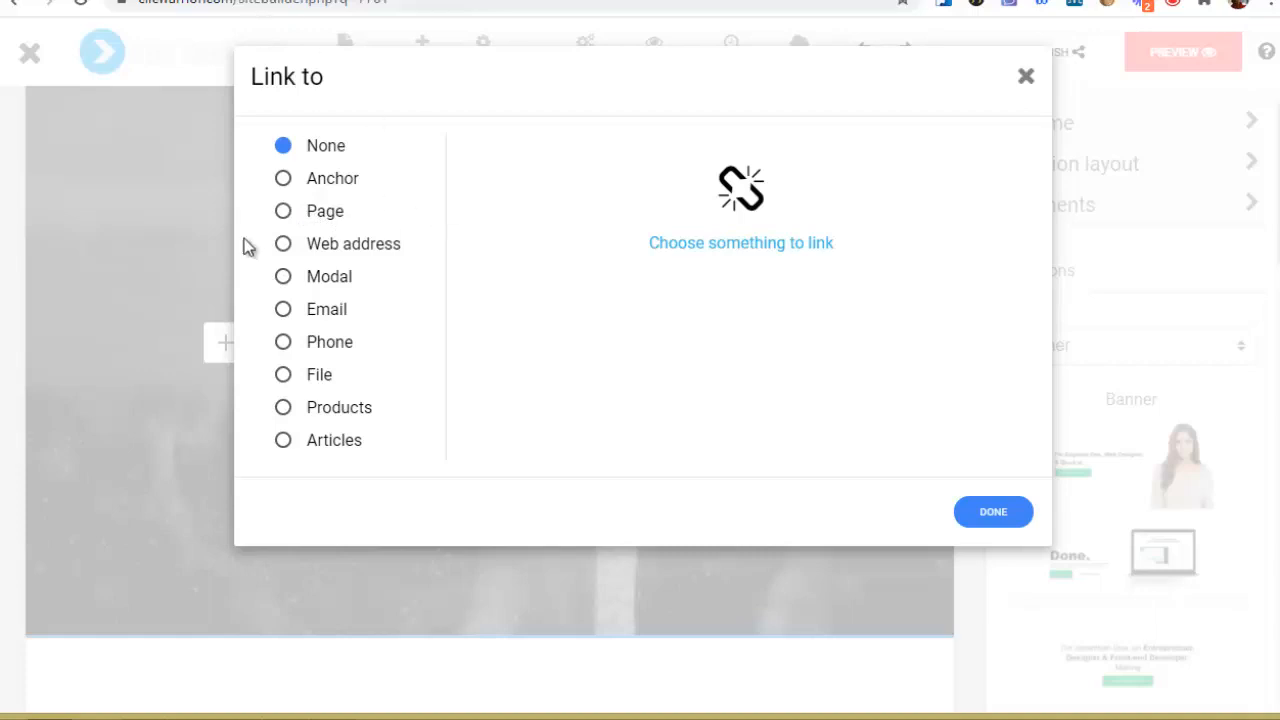
{"action": "left_click", "coordinate": [313, 318]}
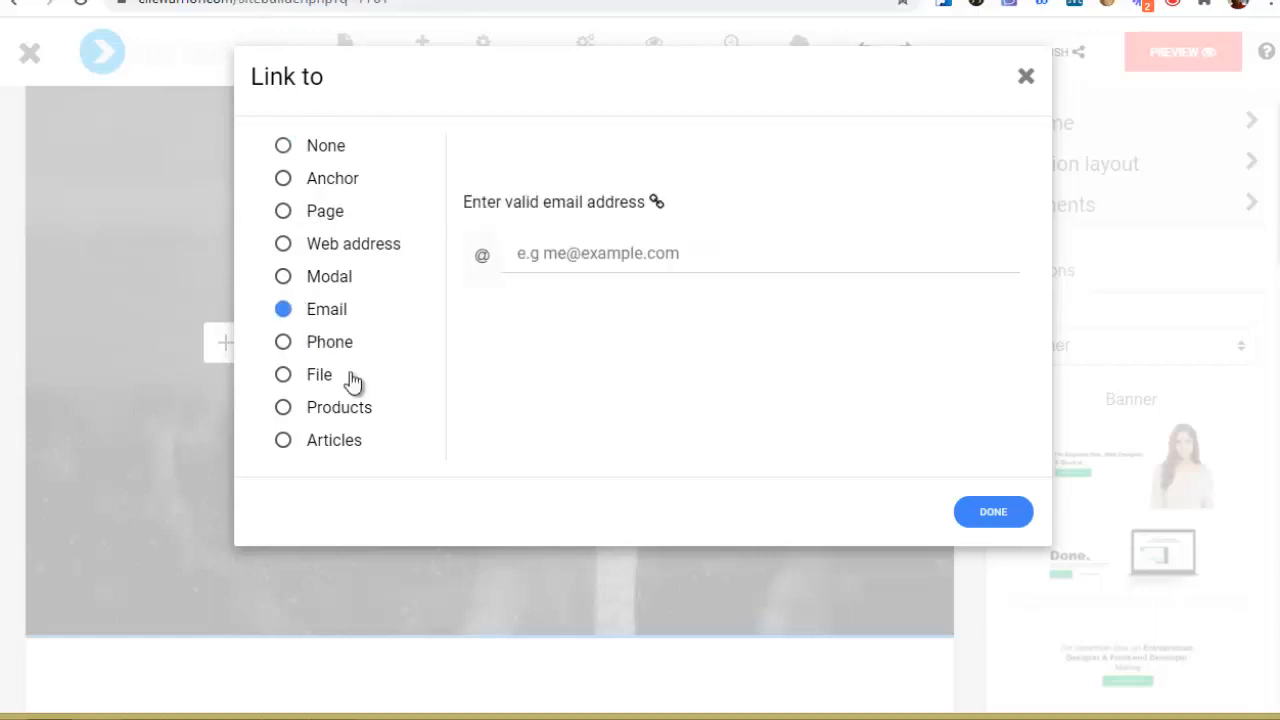
{"action": "left_click", "coordinate": [310, 347]}
{"action": "left_click", "coordinate": [285, 375]}
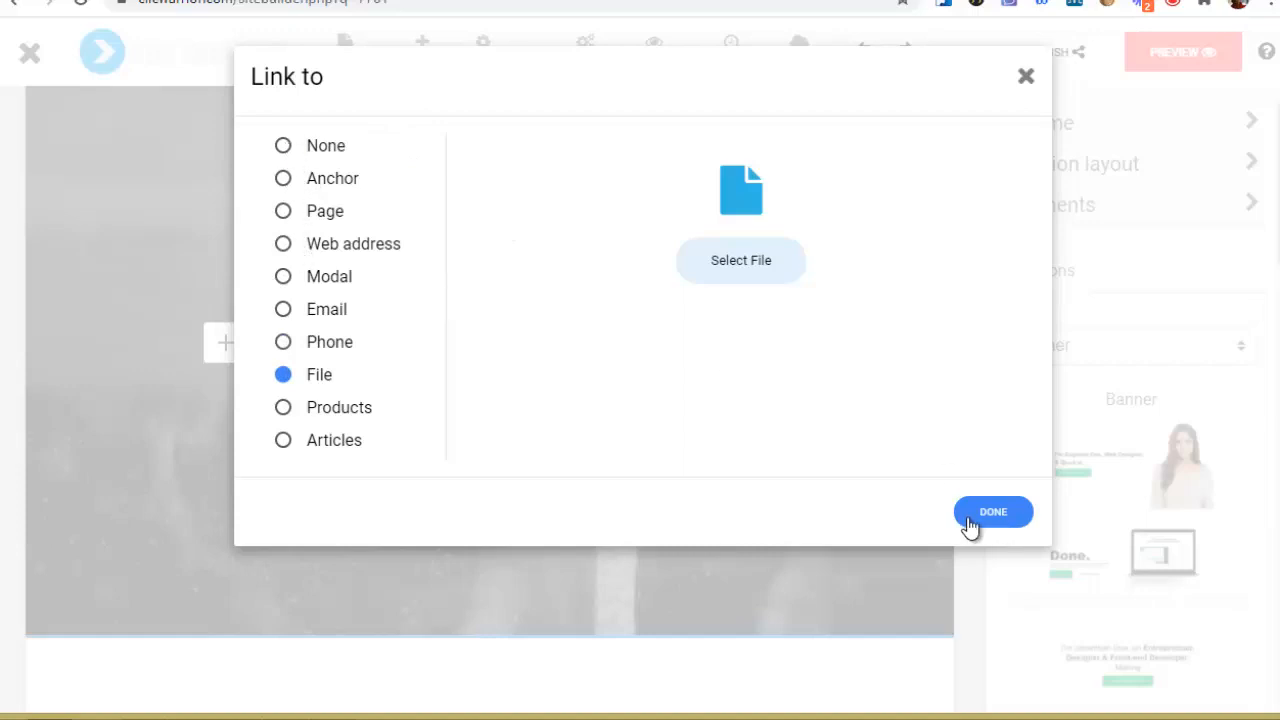
{"action": "left_click", "coordinate": [1025, 76]}
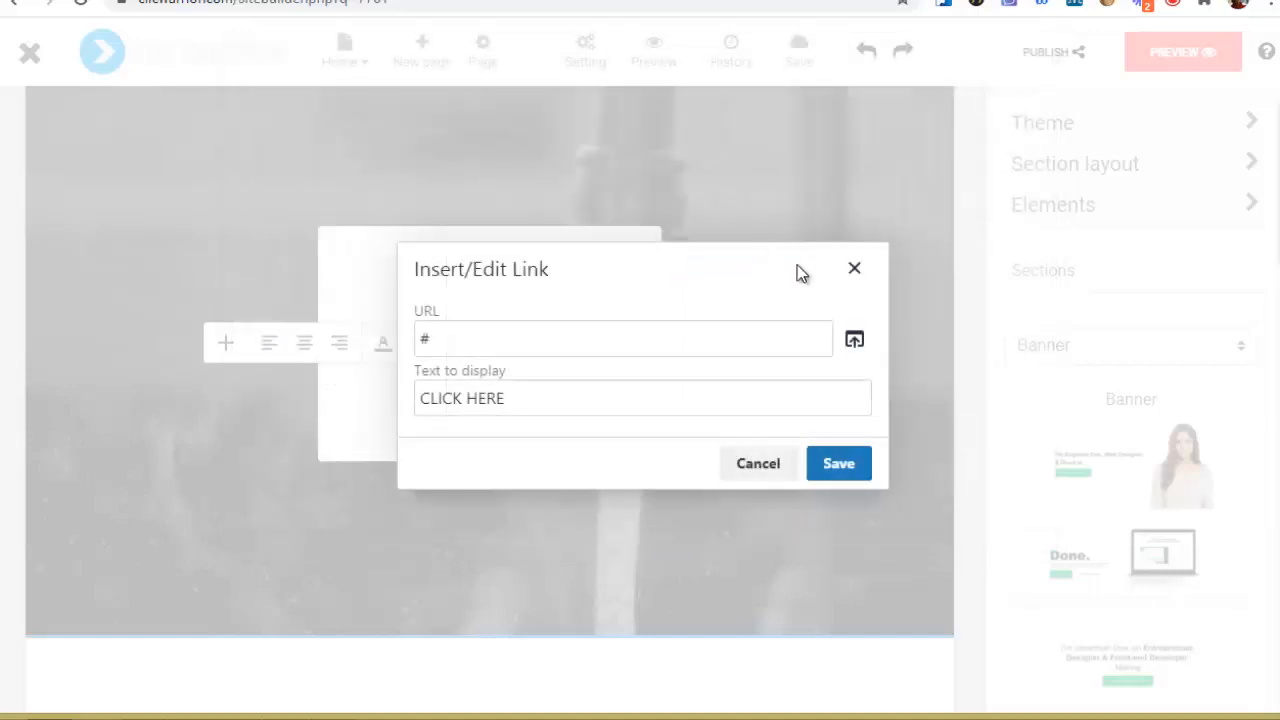
{"action": "left_click", "coordinate": [854, 270]}
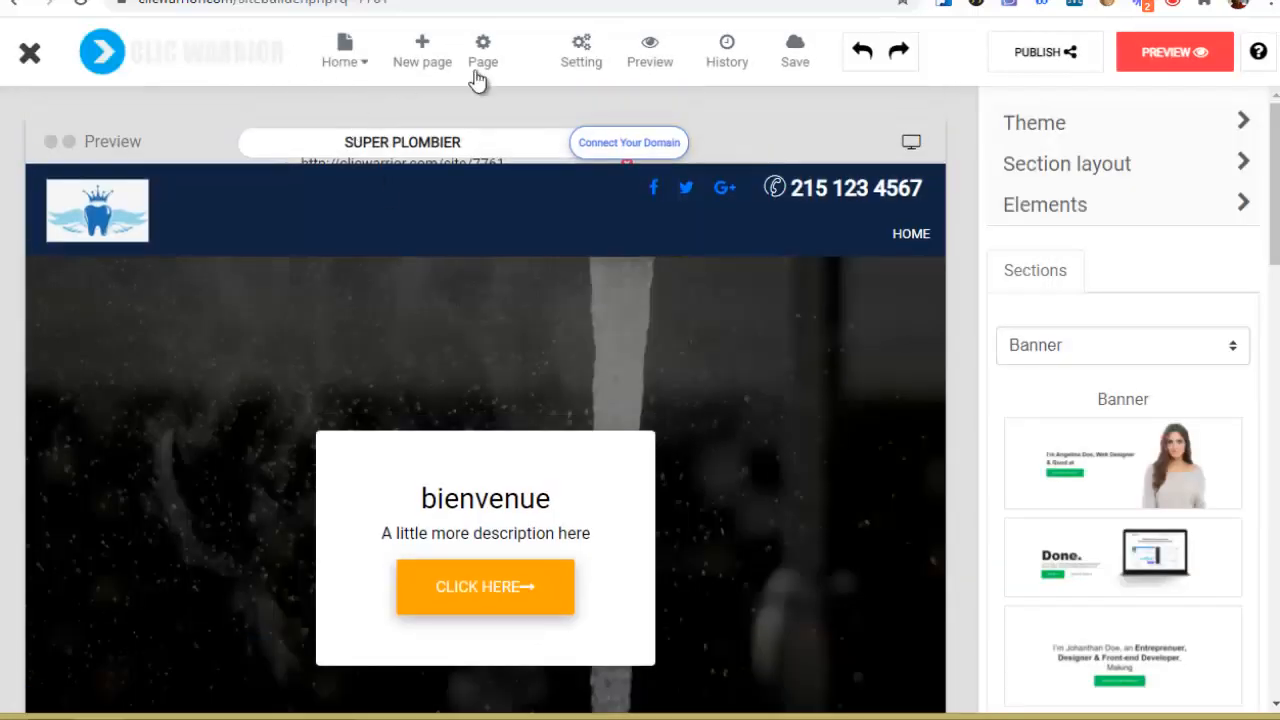
- View the new page form and the Home page's general and SEO settings, closing both without changes
{"action": "left_click", "coordinate": [424, 55]}
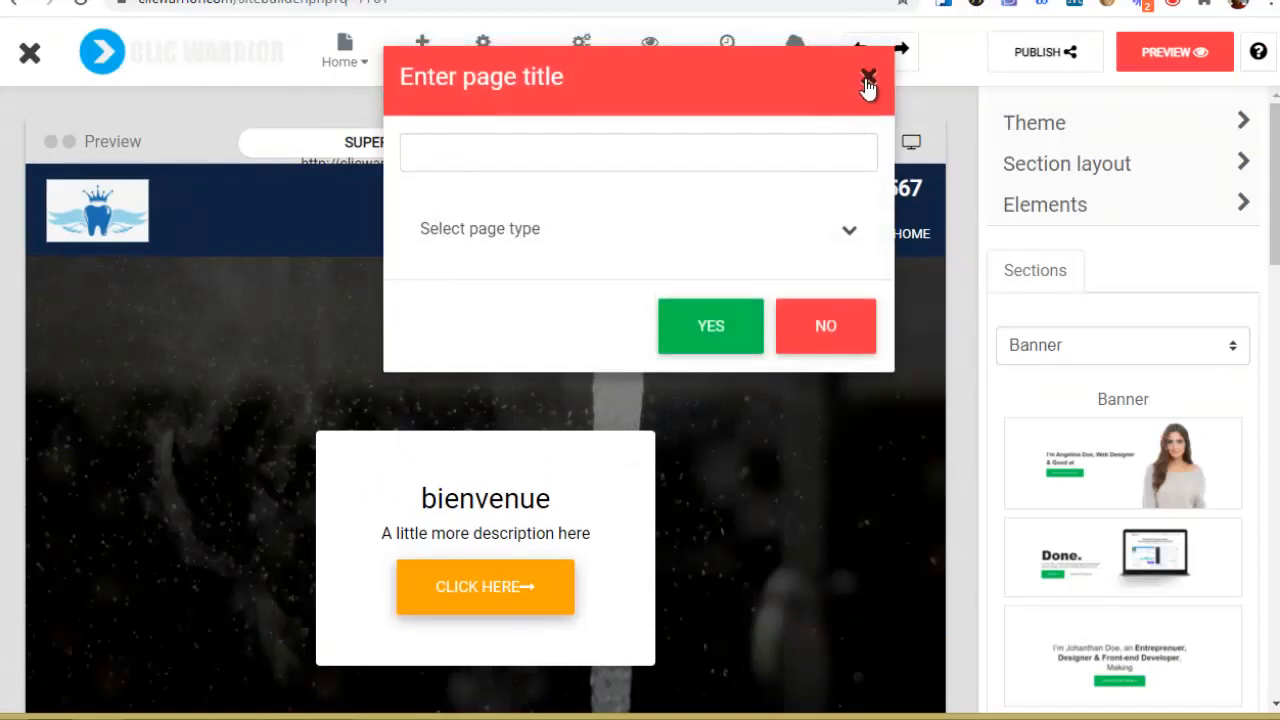
{"action": "left_click", "coordinate": [868, 80]}
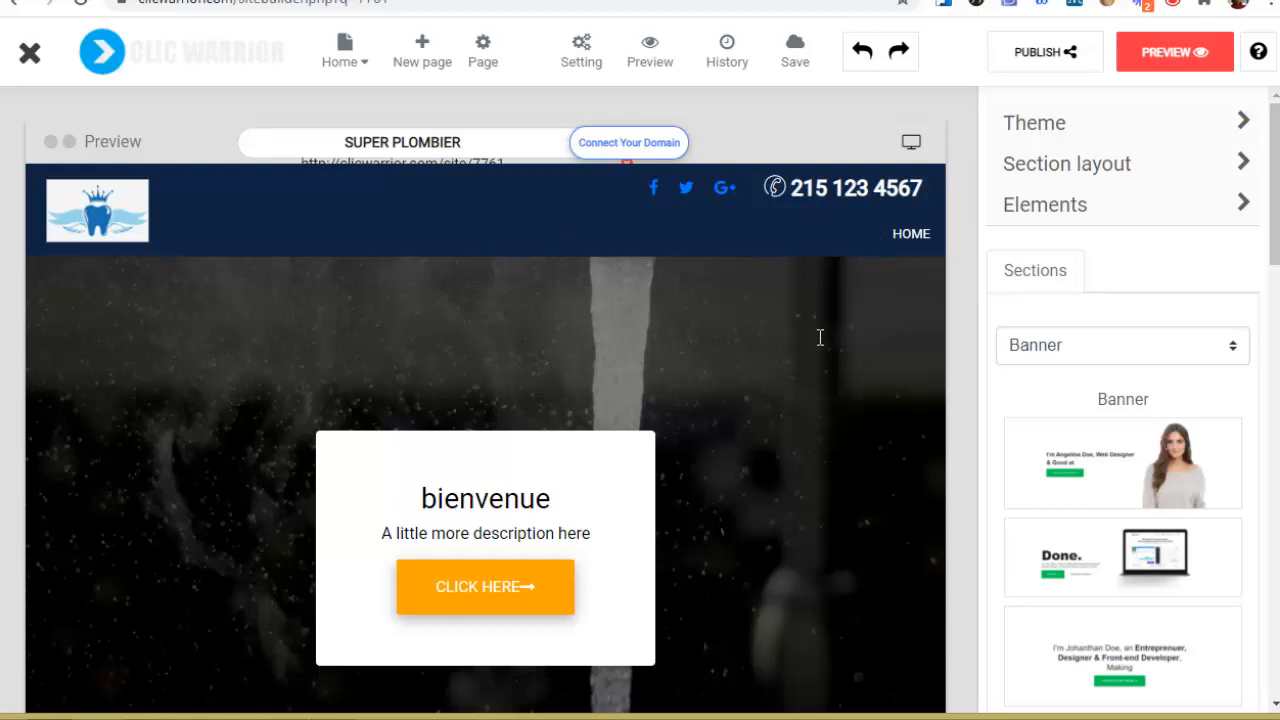
{"action": "left_click", "coordinate": [486, 58]}
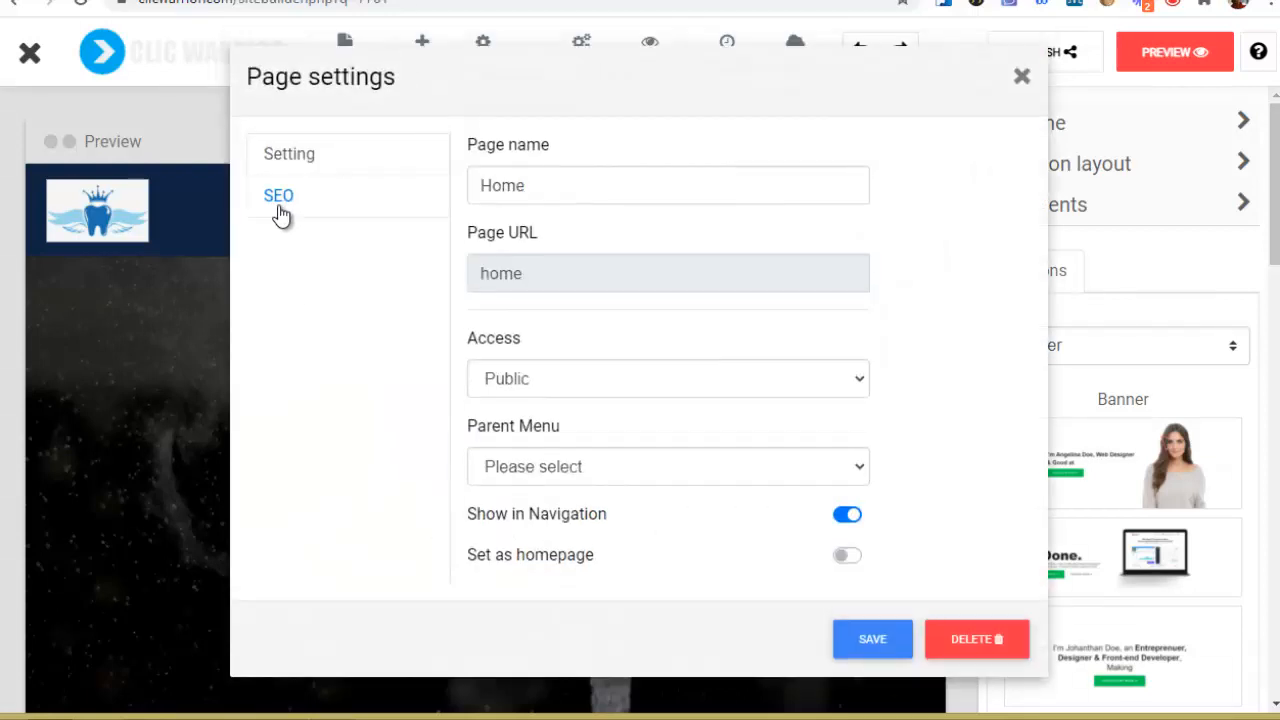
{"action": "left_click", "coordinate": [278, 197]}
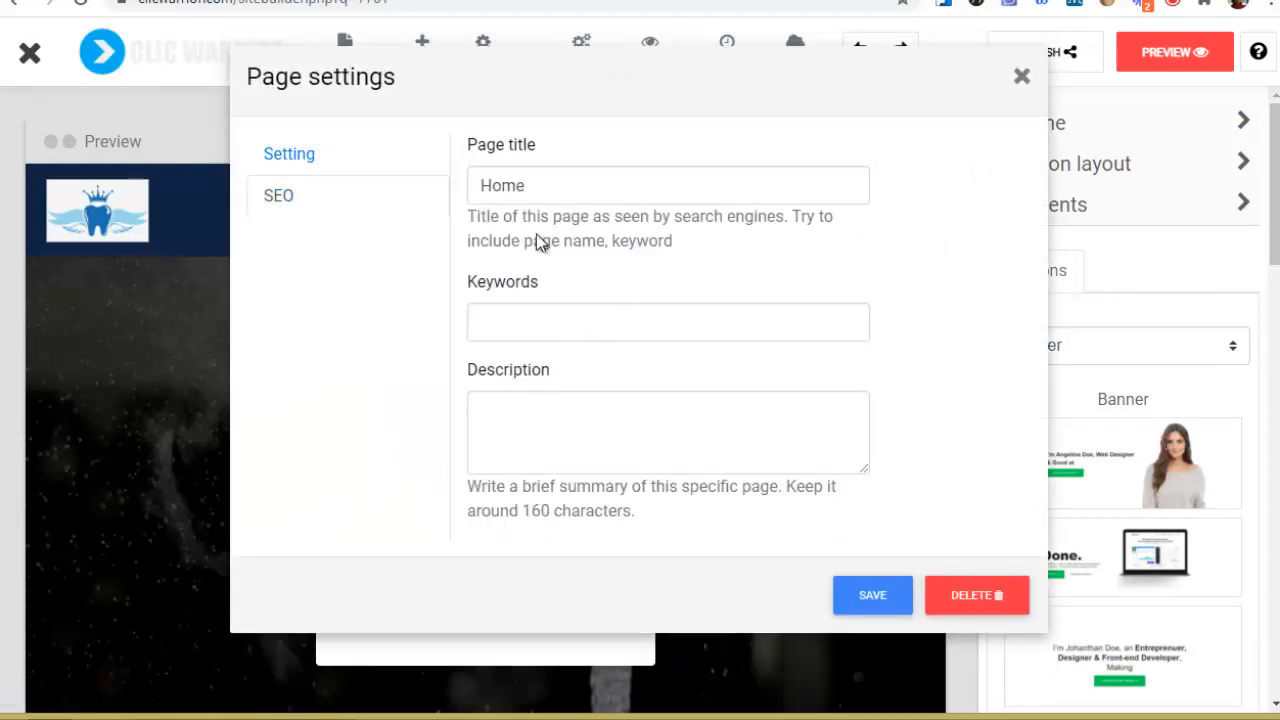
{"action": "left_click", "coordinate": [1021, 76]}
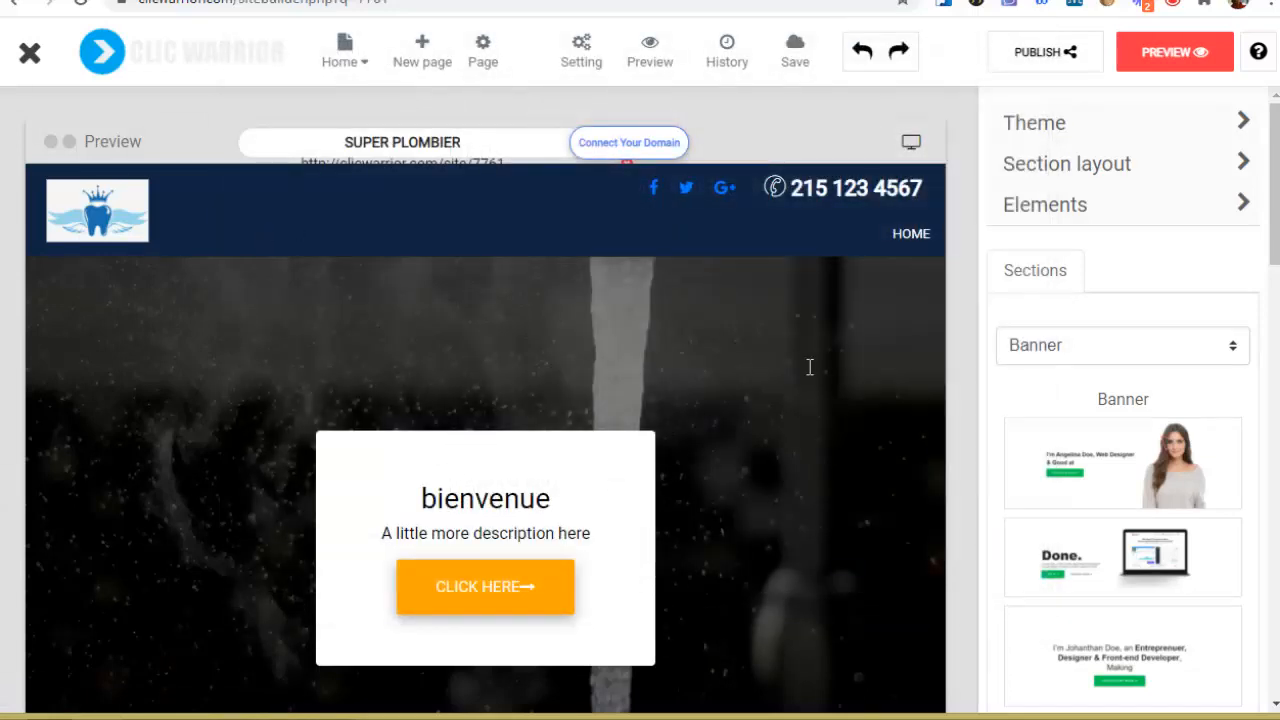
{"action": "scroll", "coordinate": [800, 369], "scroll_direction": "down", "scroll_amount": 2}
{"action": "scroll", "coordinate": [677, 457], "scroll_direction": "up", "scroll_amount": 2}
{"action": "left_click", "coordinate": [1210, 353]}
{"action": "left_click", "coordinate": [1124, 309]}
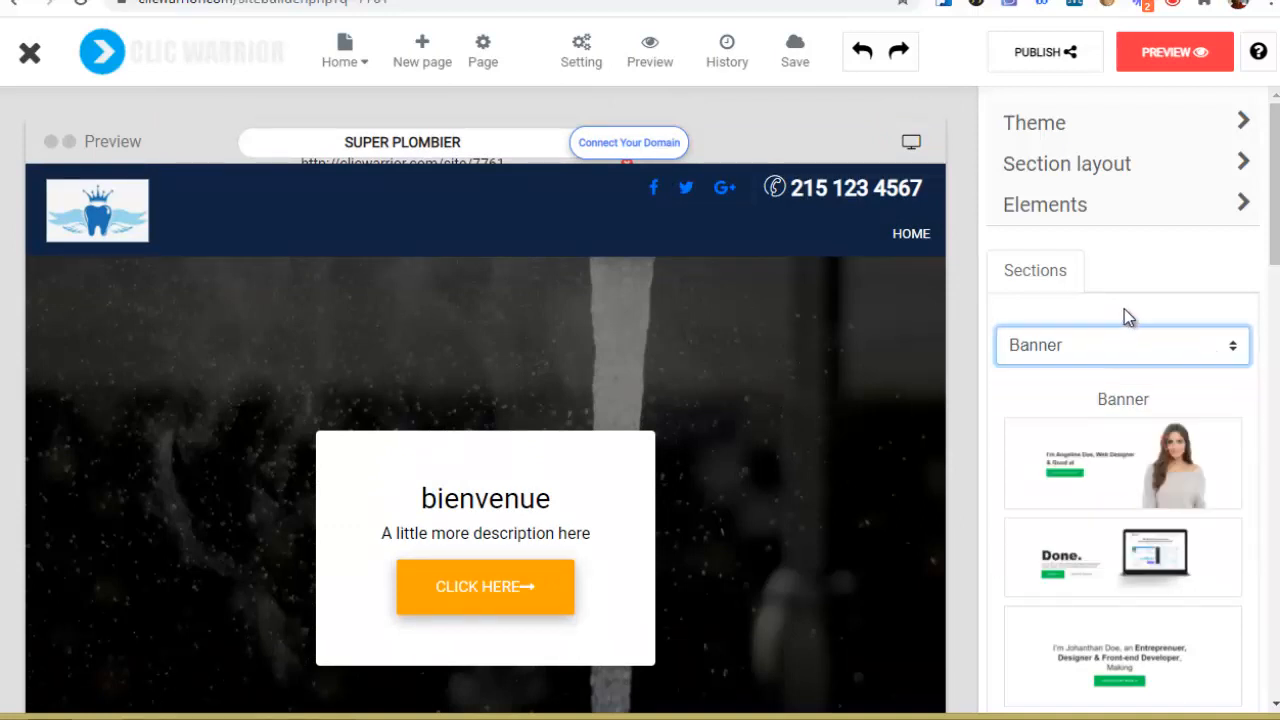
- Collapse the section elements list and publish the SUPER PLOMBIER site, dismissing the notification
{"action": "left_click", "coordinate": [1238, 207]}
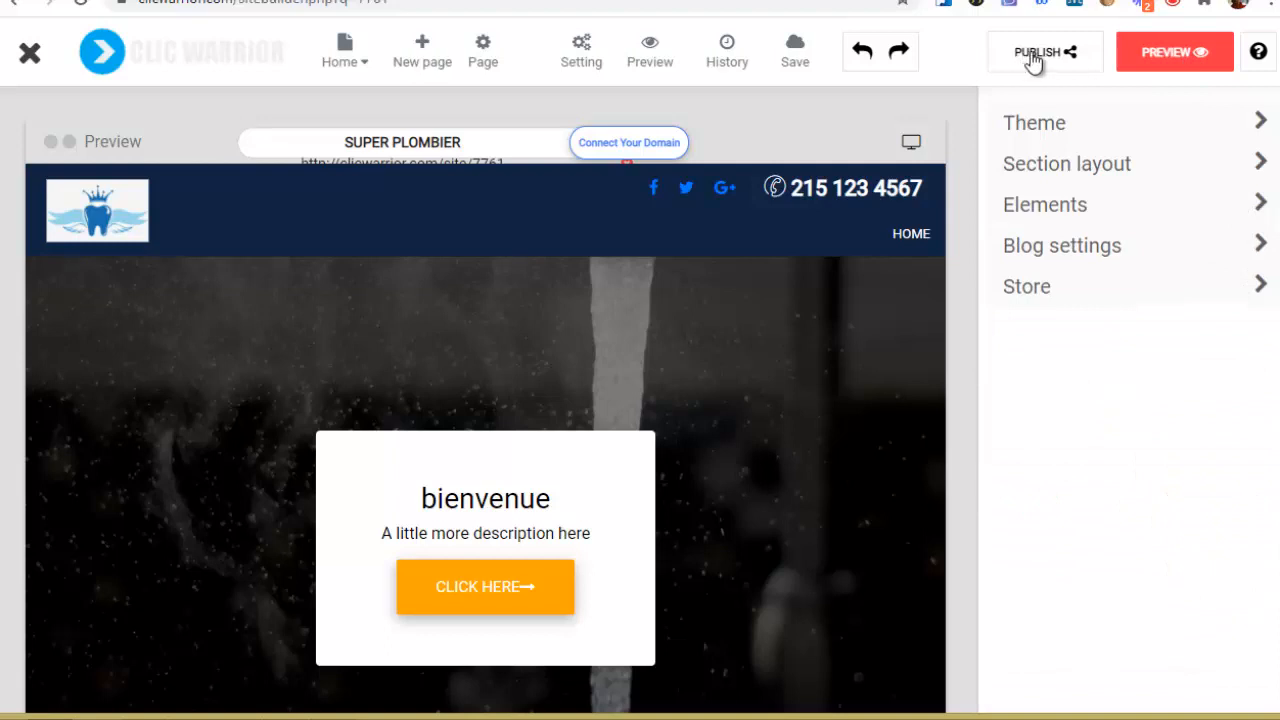
{"action": "left_click", "coordinate": [1068, 52]}
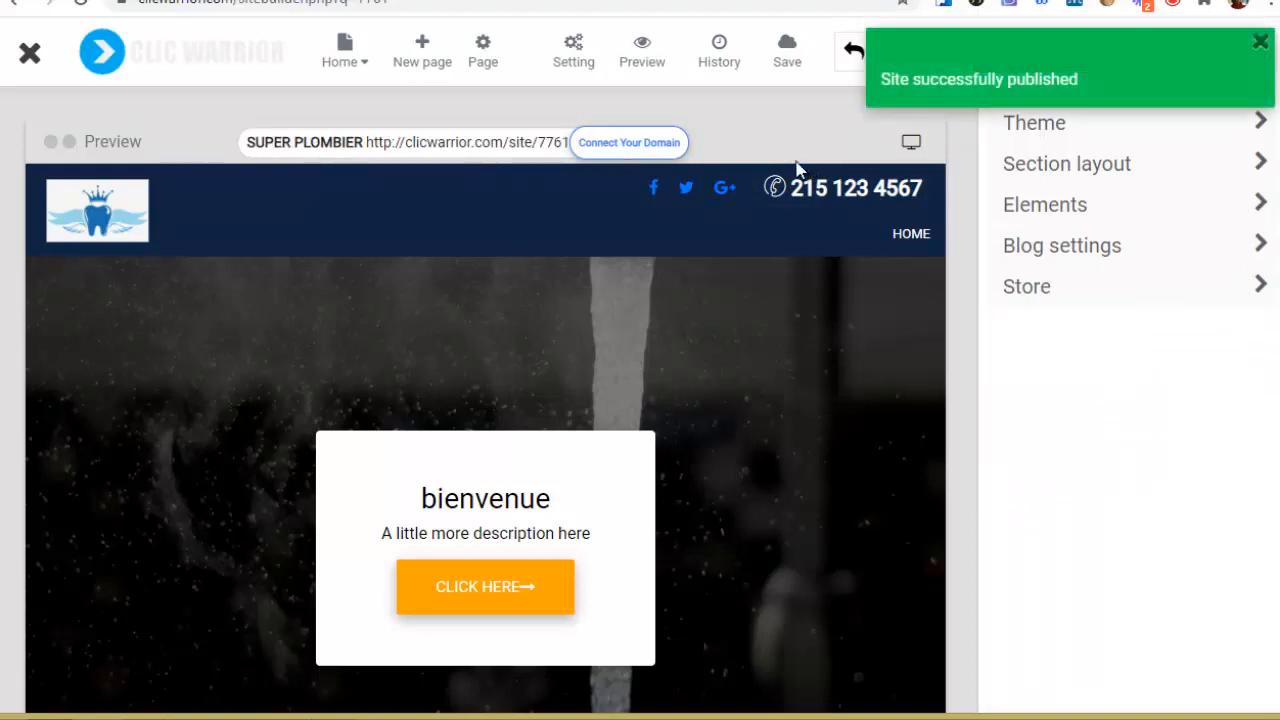
{"action": "left_click", "coordinate": [1260, 42]}
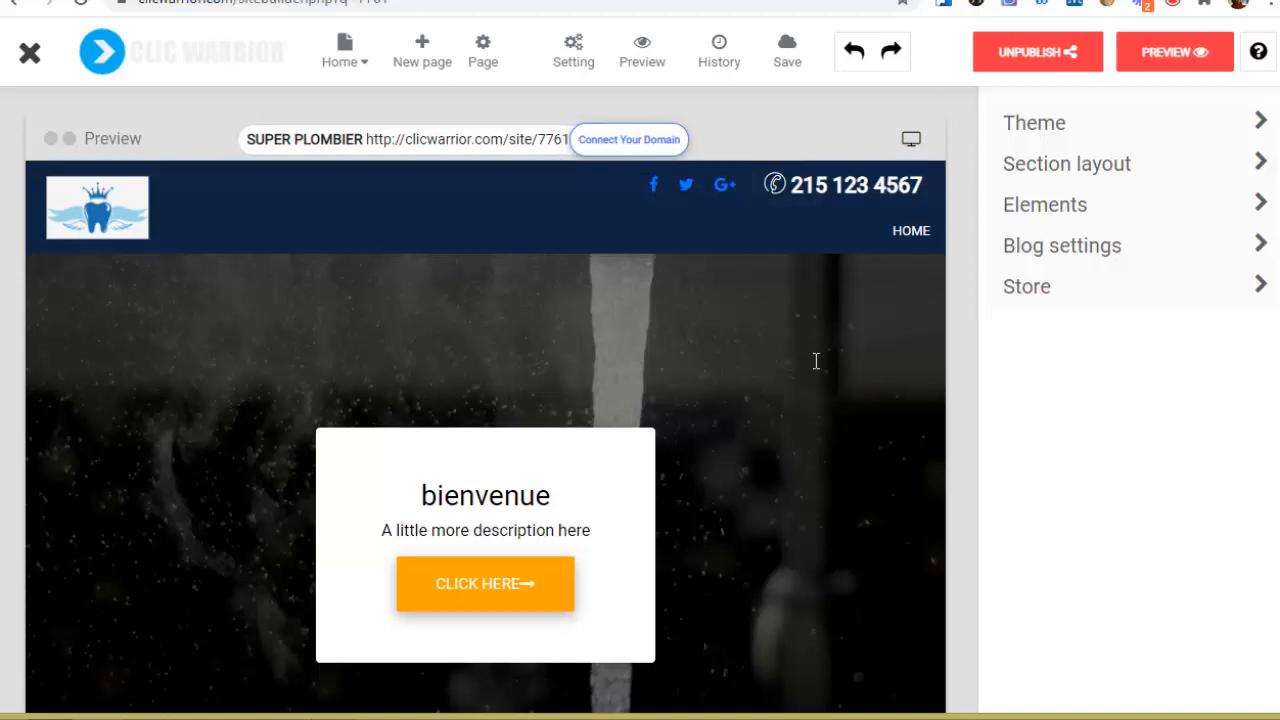
{"action": "scroll", "coordinate": [498, 378], "scroll_direction": "down", "scroll_amount": 2}
{"action": "scroll", "coordinate": [498, 378], "scroll_direction": "up", "scroll_amount": 2}
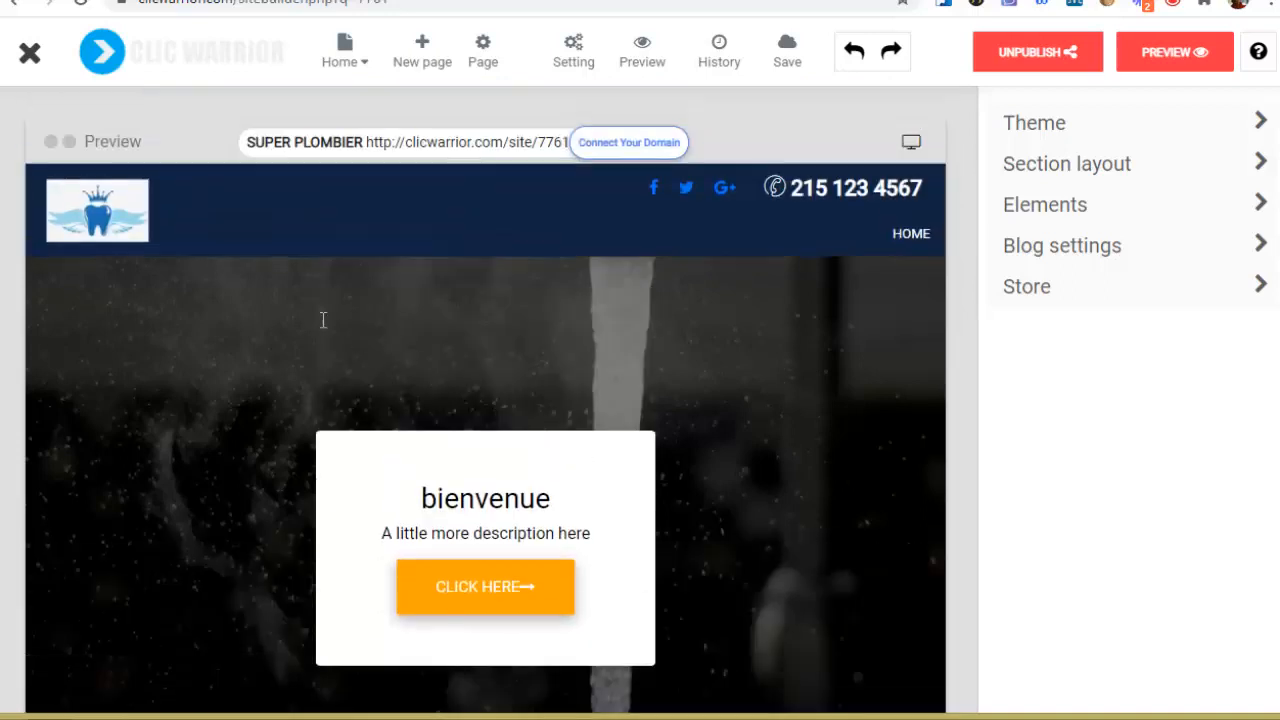
{"action": "scroll", "coordinate": [406, 305], "scroll_direction": "down", "scroll_amount": 2}
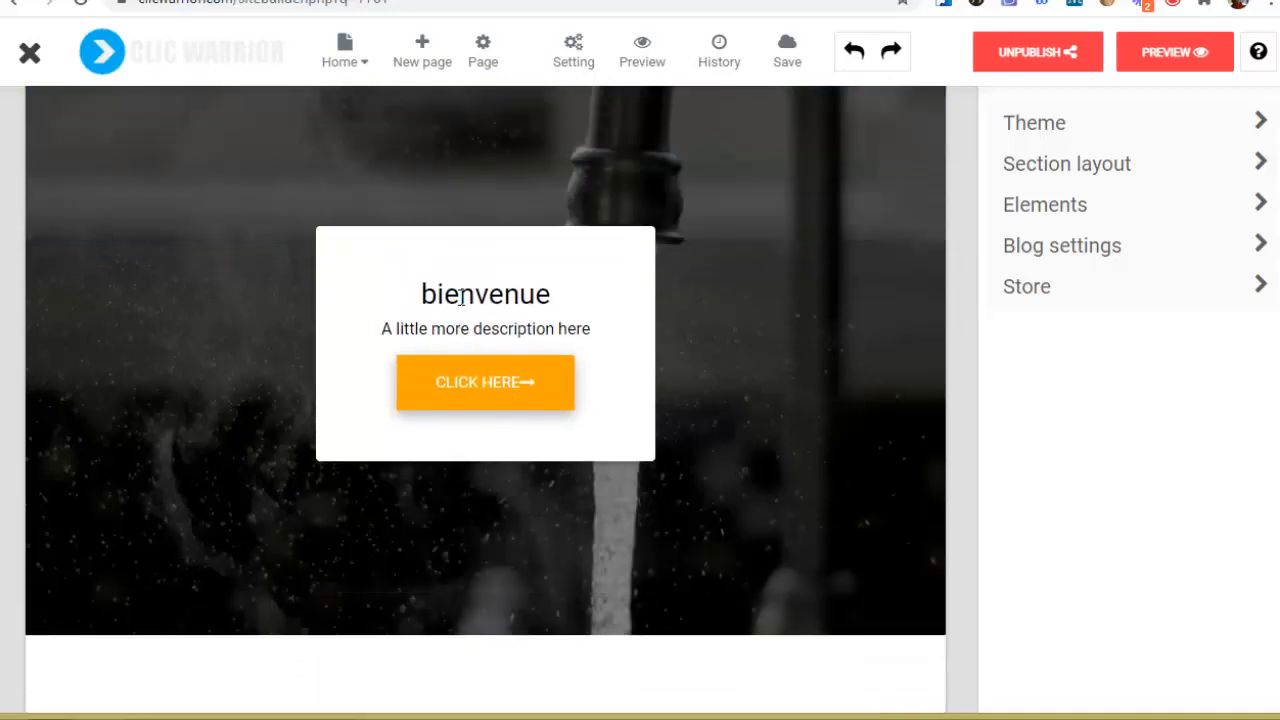
{"action": "scroll", "coordinate": [812, 351], "scroll_direction": "up", "scroll_amount": 2}
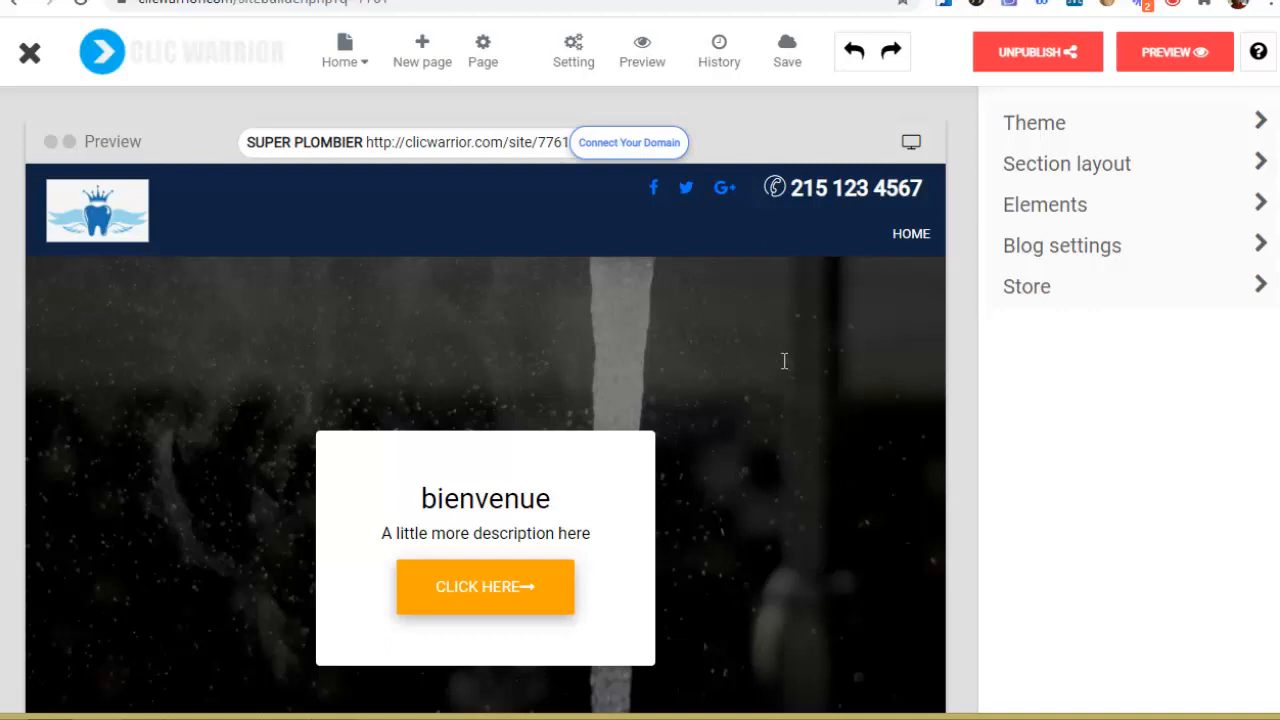
{"action": "scroll", "coordinate": [729, 371], "scroll_direction": "down", "scroll_amount": 2}
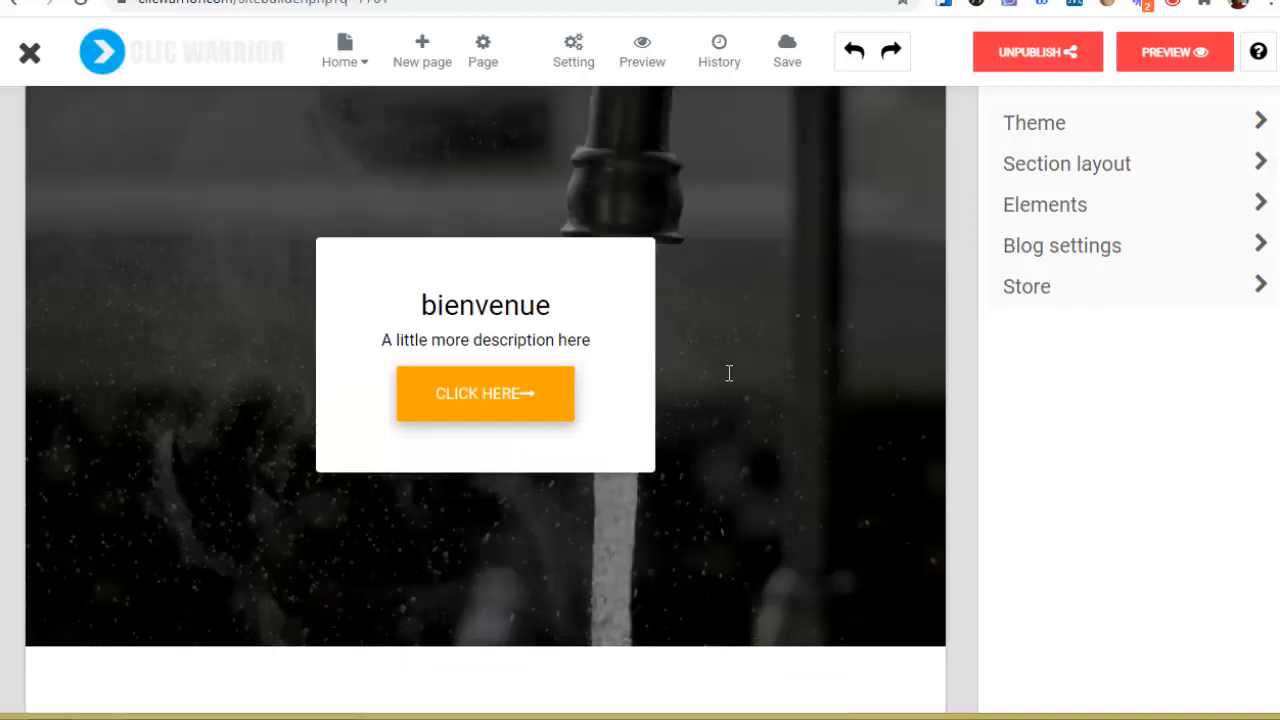
{"action": "scroll", "coordinate": [547, 351], "scroll_direction": "up", "scroll_amount": 2}
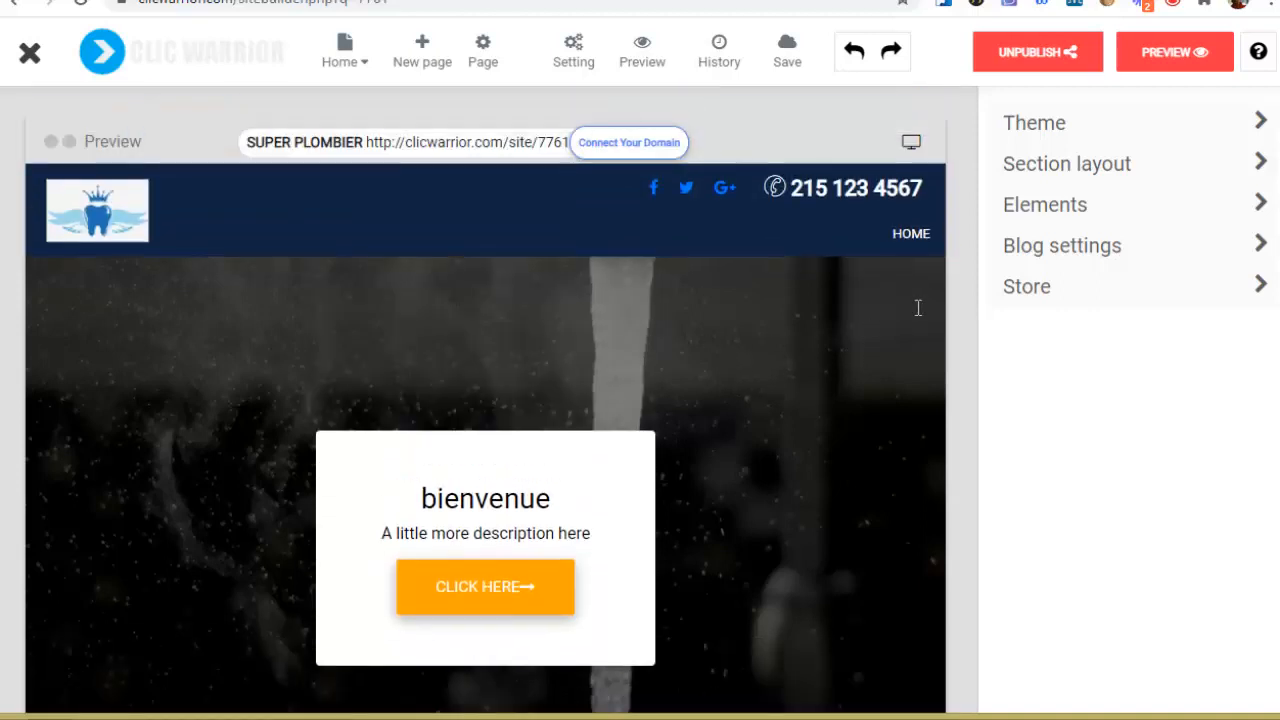
- View the store management page with its product list and return to the page editor
{"action": "left_click", "coordinate": [1186, 293]}
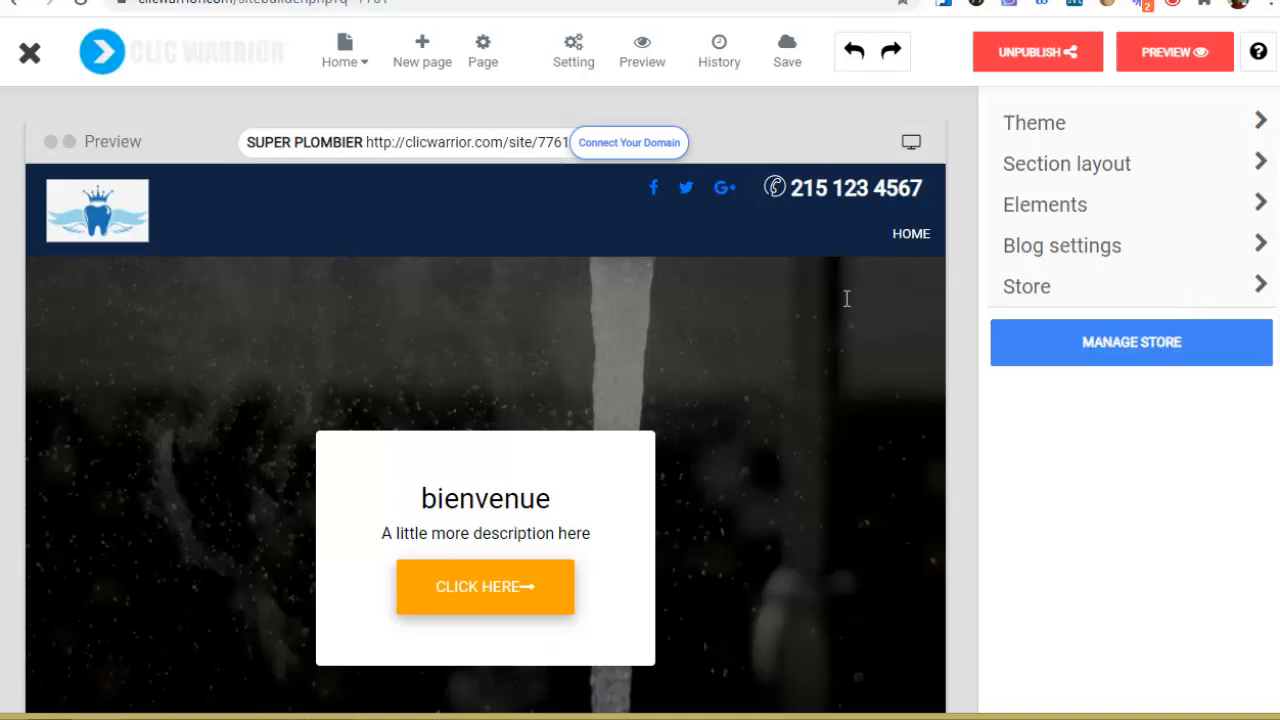
{"action": "left_click", "coordinate": [1118, 356]}
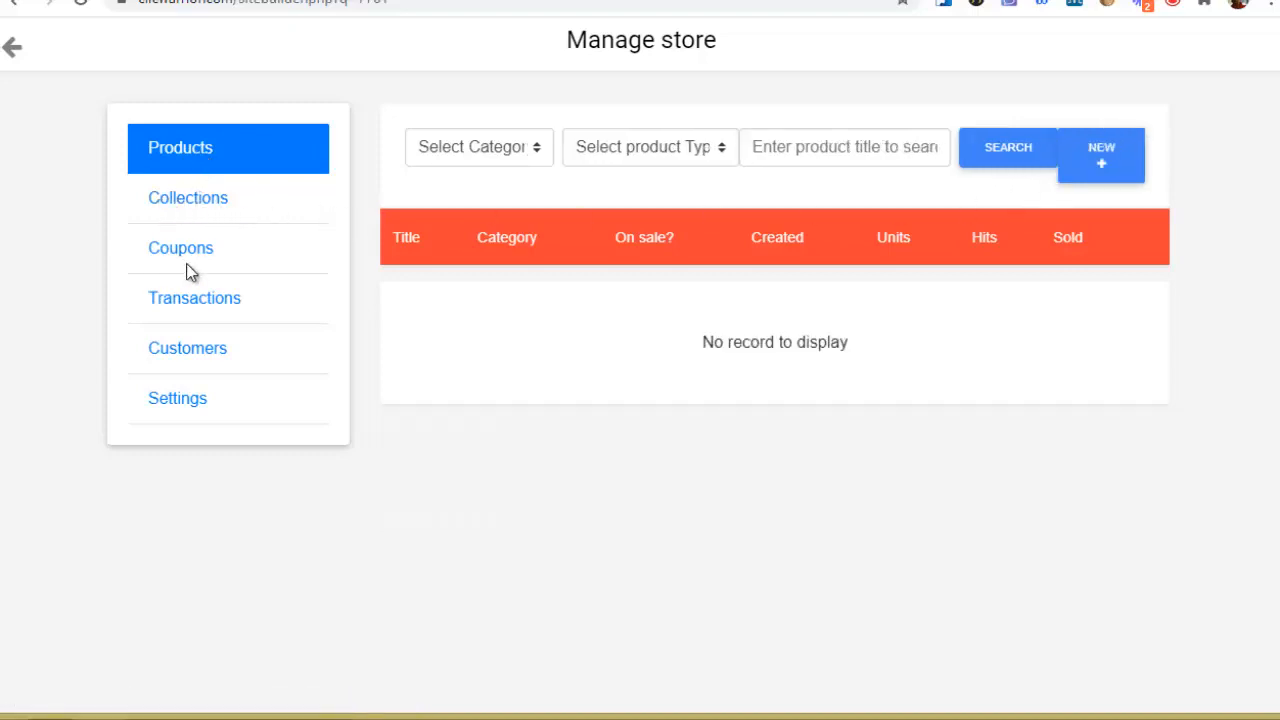
{"action": "left_click", "coordinate": [14, 50]}
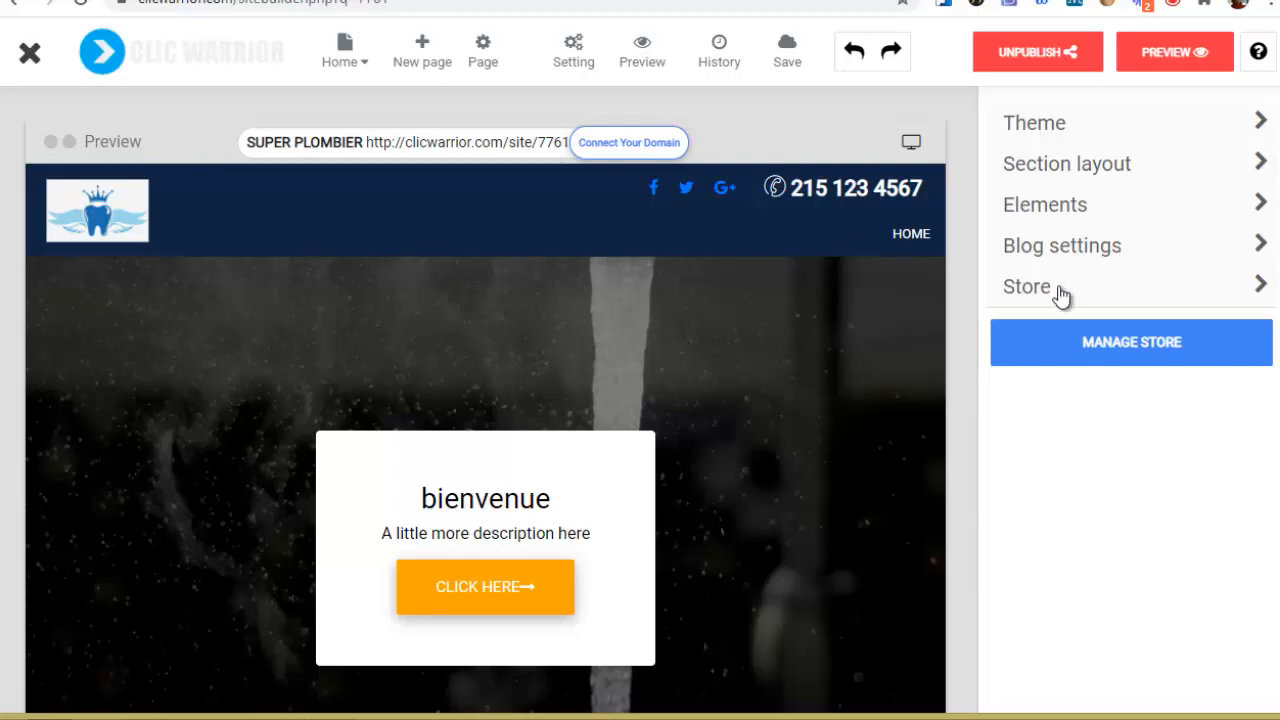
- View the blog management page with its post list and return to the page editor
{"action": "left_click", "coordinate": [1068, 250]}
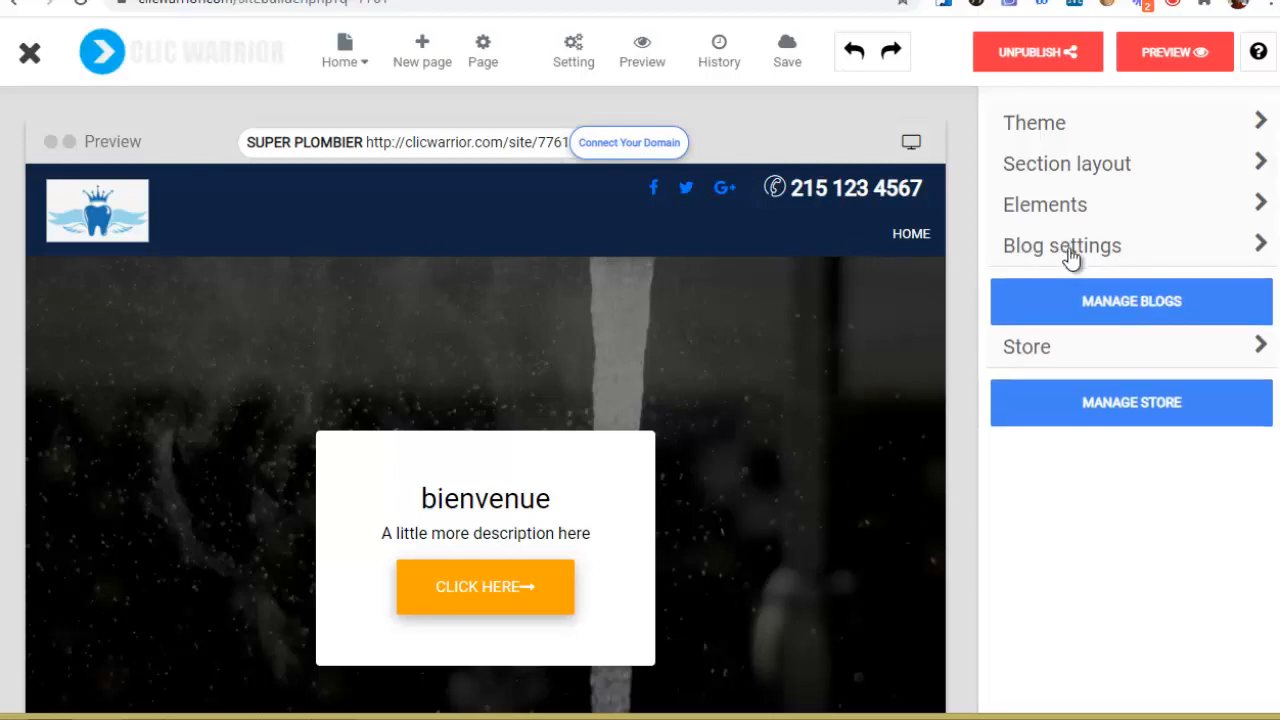
{"action": "left_click", "coordinate": [1149, 309]}
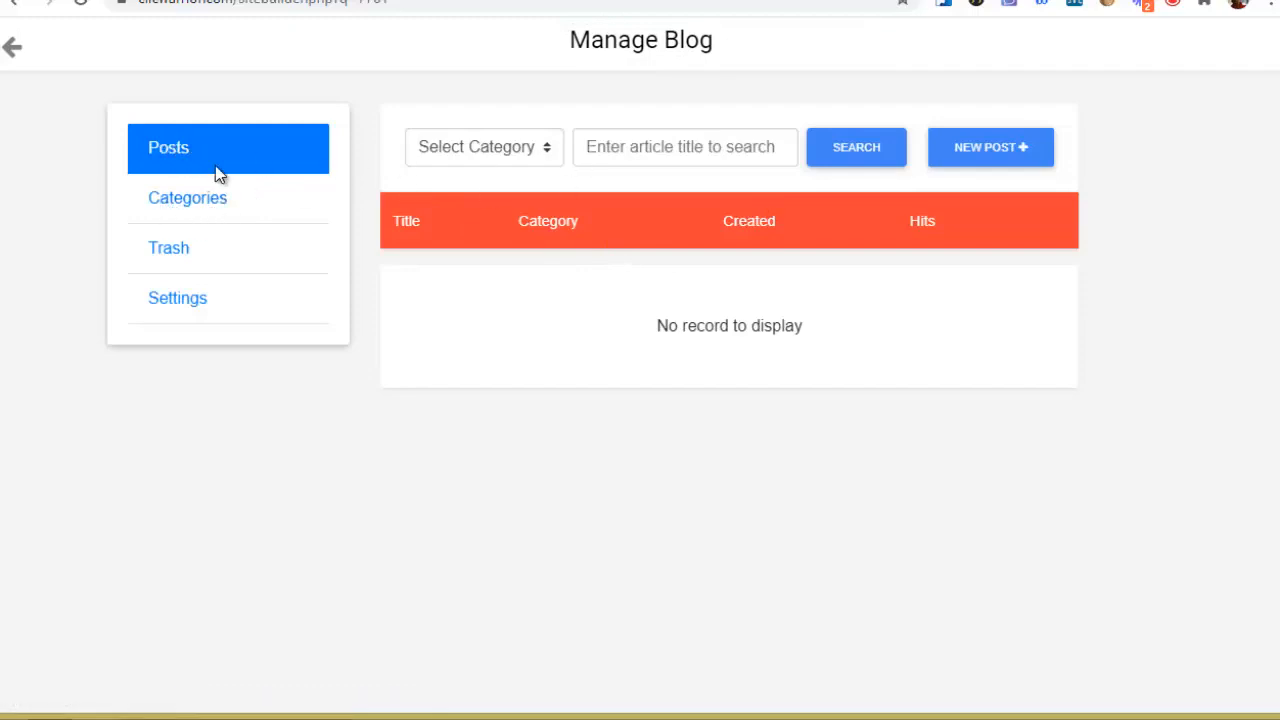
{"action": "left_click", "coordinate": [12, 47]}
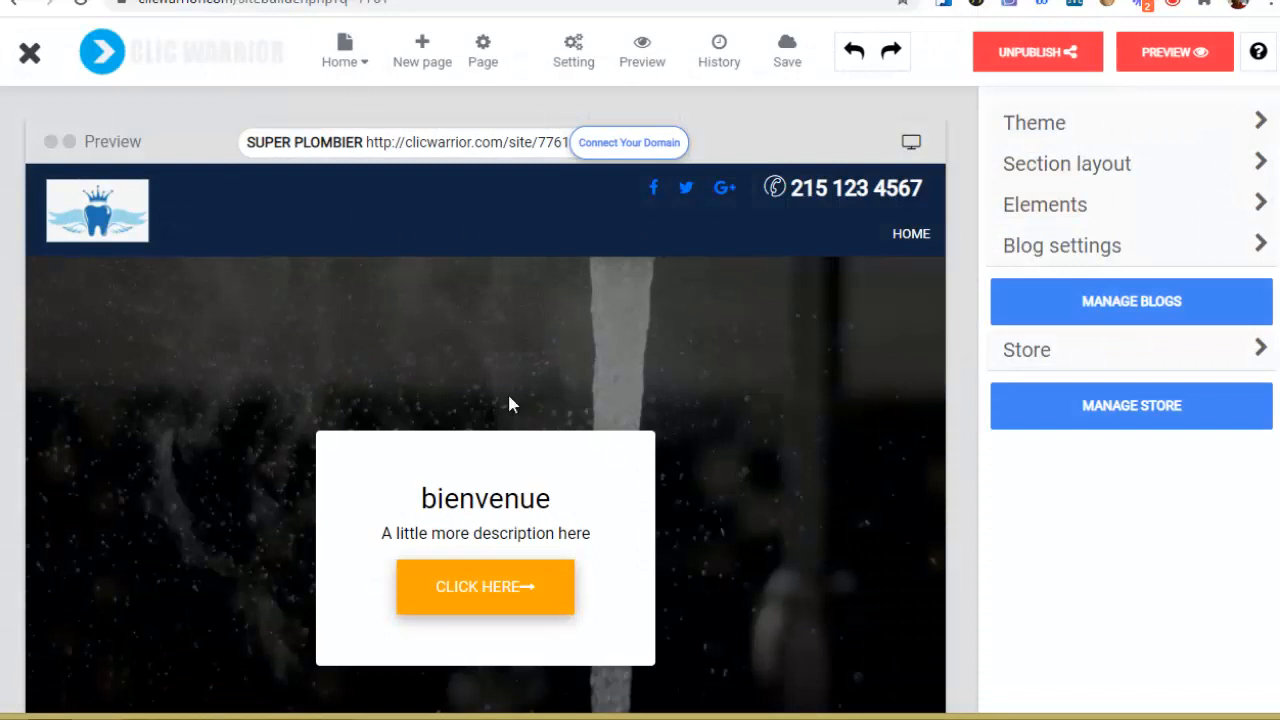
{"action": "scroll", "coordinate": [555, 290], "scroll_direction": "down", "scroll_amount": 1}
{"action": "scroll", "coordinate": [462, 310], "scroll_direction": "up", "scroll_amount": 1}
{"action": "scroll", "coordinate": [412, 411], "scroll_direction": "down", "scroll_amount": 2}
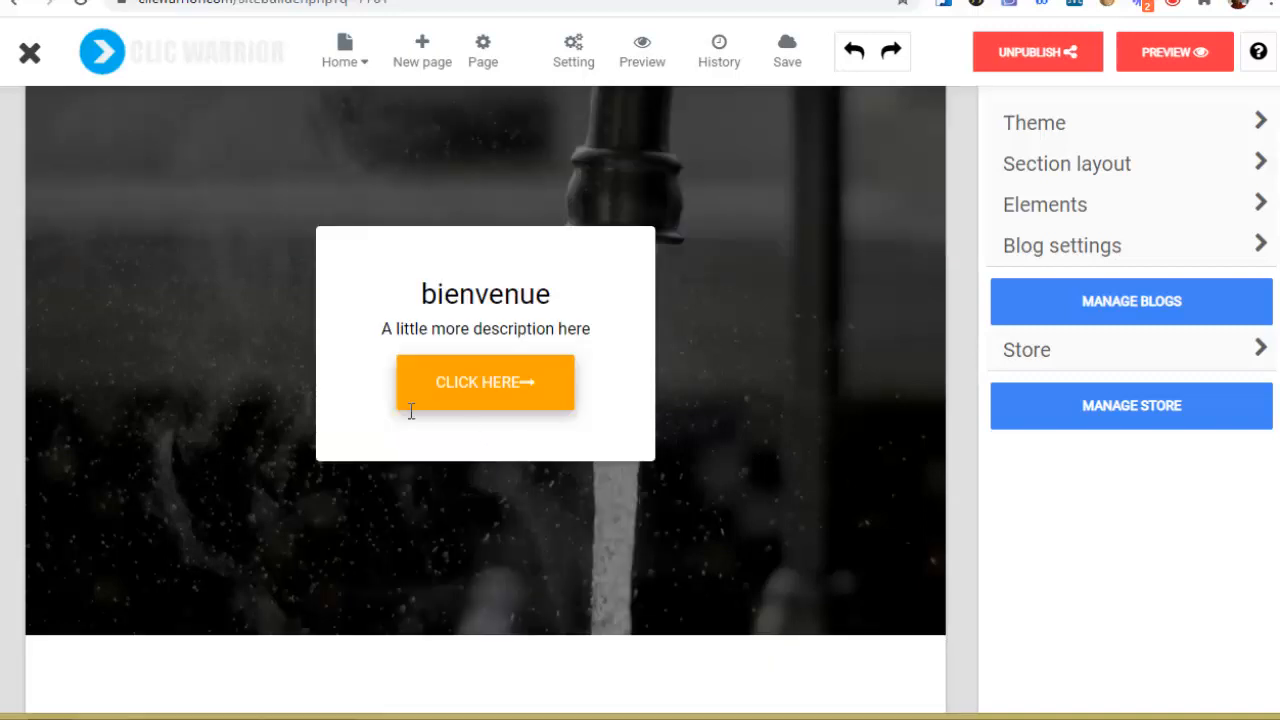
{"action": "scroll", "coordinate": [390, 420], "scroll_direction": "up", "scroll_amount": 2}
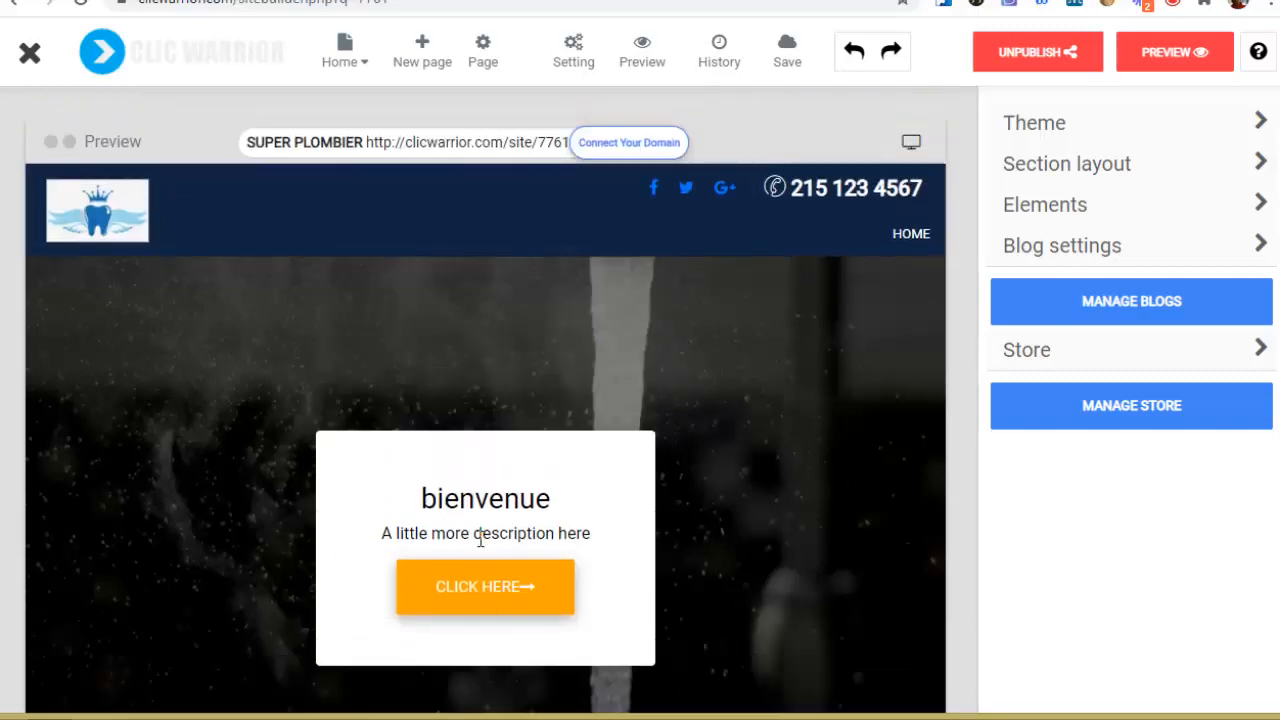